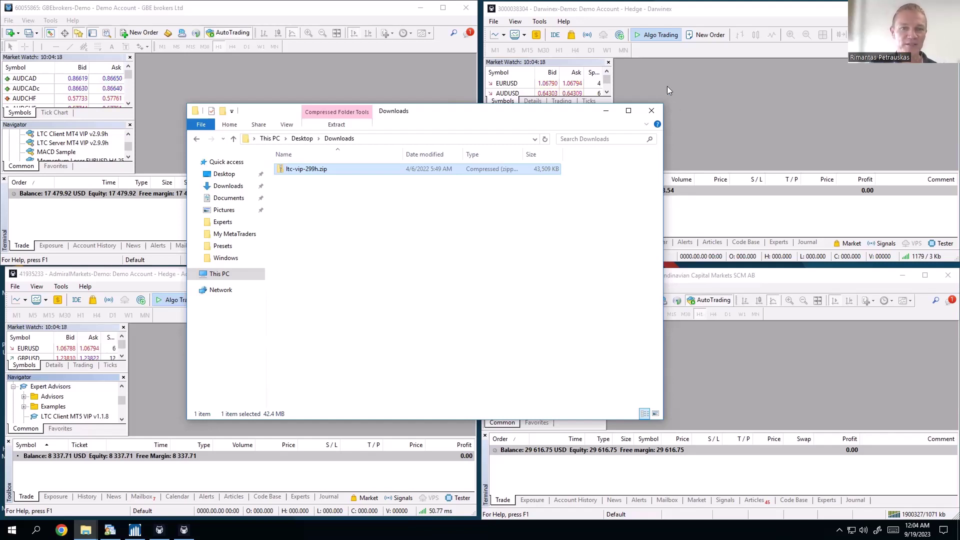
Extract ltc-vip-299h.zip into the ltc-vip-299h folder in Downloads, with showing the extracted files on completion turned off
drag(490, 119, 515, 122)
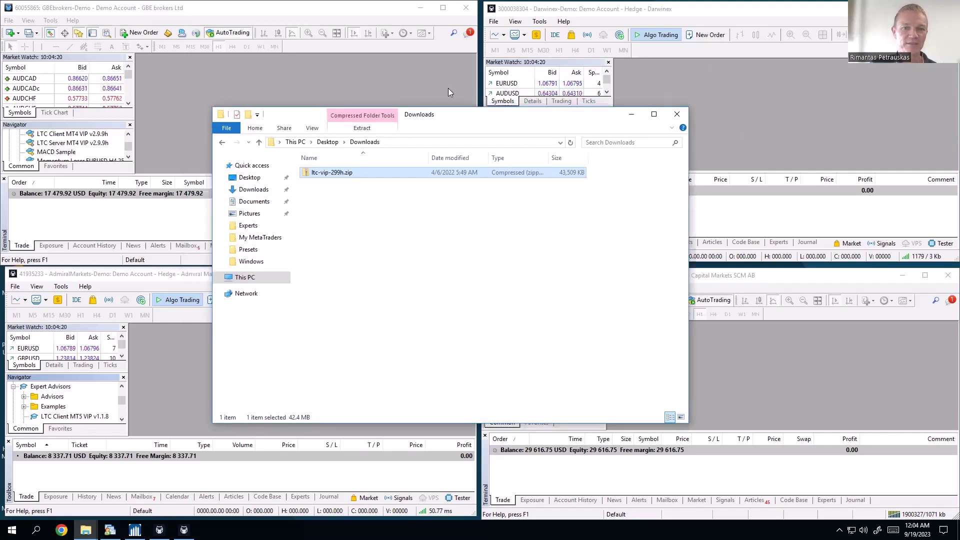
click(349, 173)
click(369, 211)
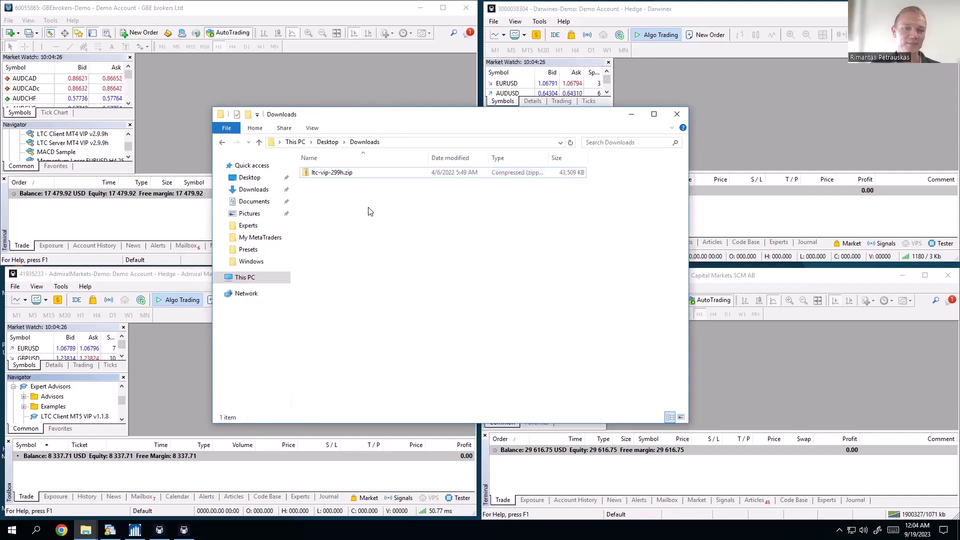
click(370, 172)
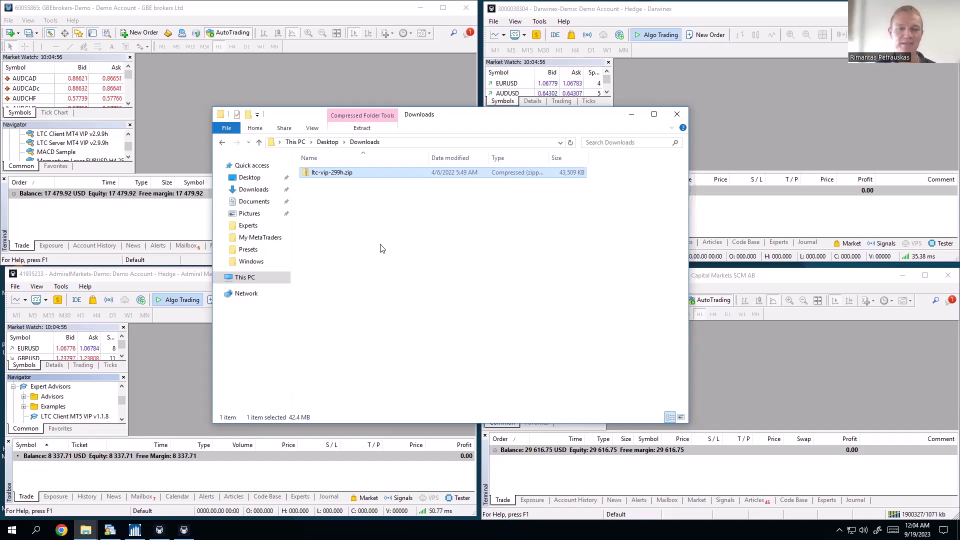
drag(343, 175, 344, 179)
click(372, 183)
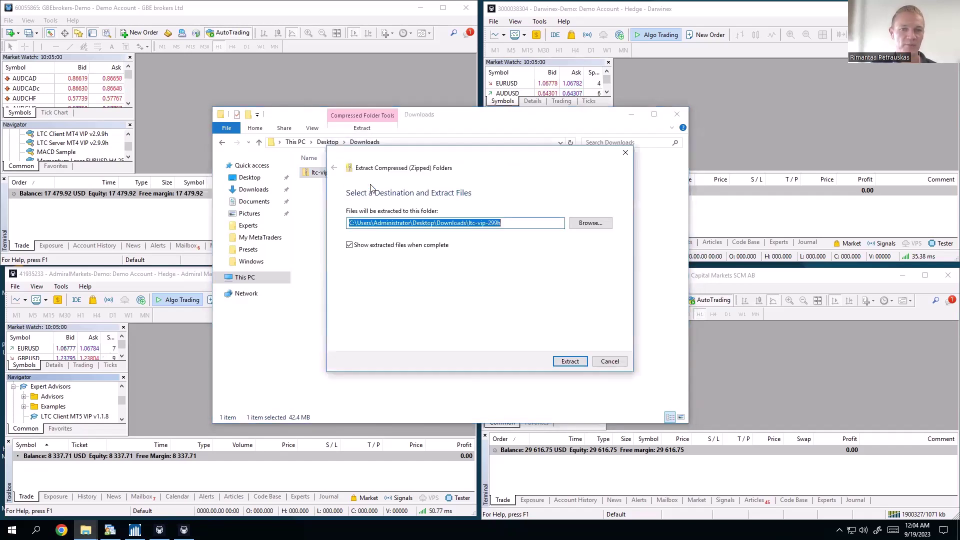
click(408, 247)
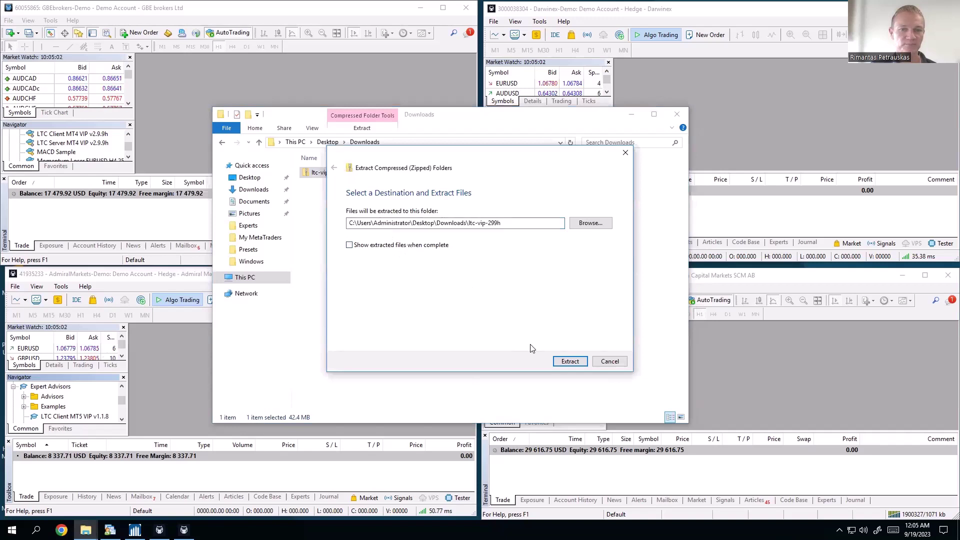
click(572, 362)
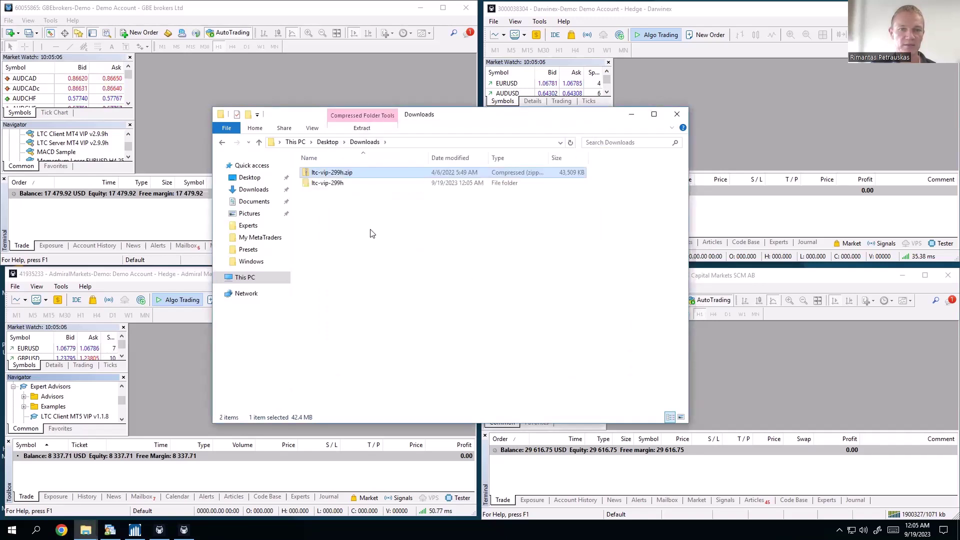
Open the extracted ltc-vip-299h folder and widen the Name column enough to read the full file names
click(334, 184)
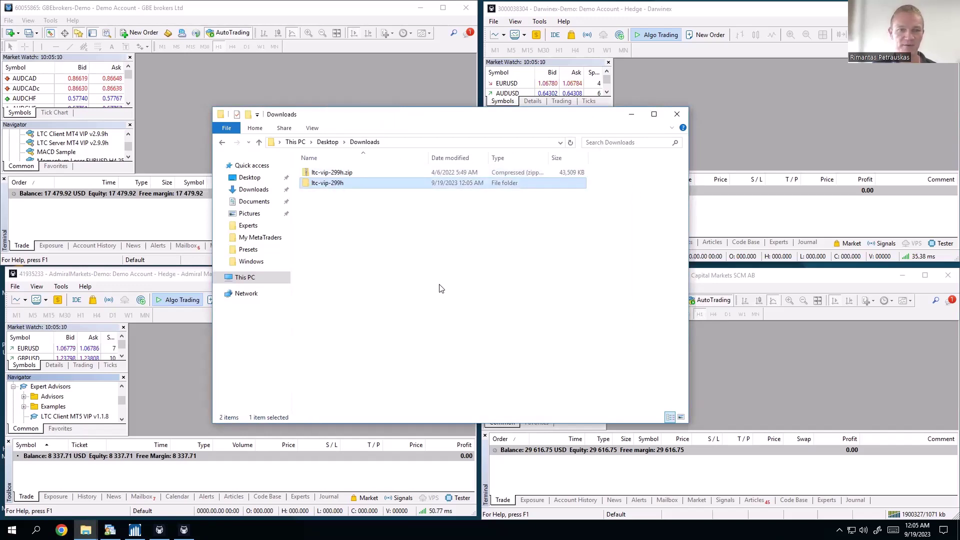
key(Return)
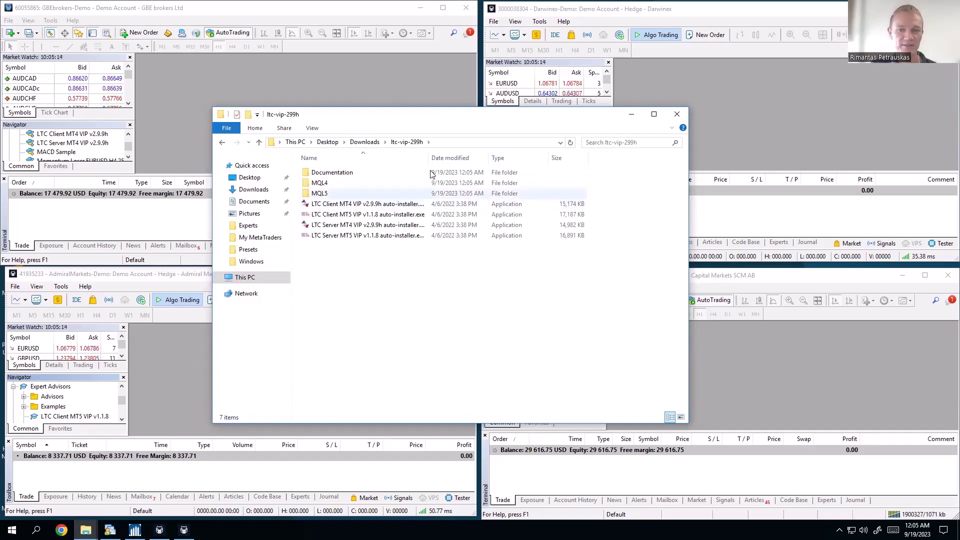
drag(428, 158, 483, 154)
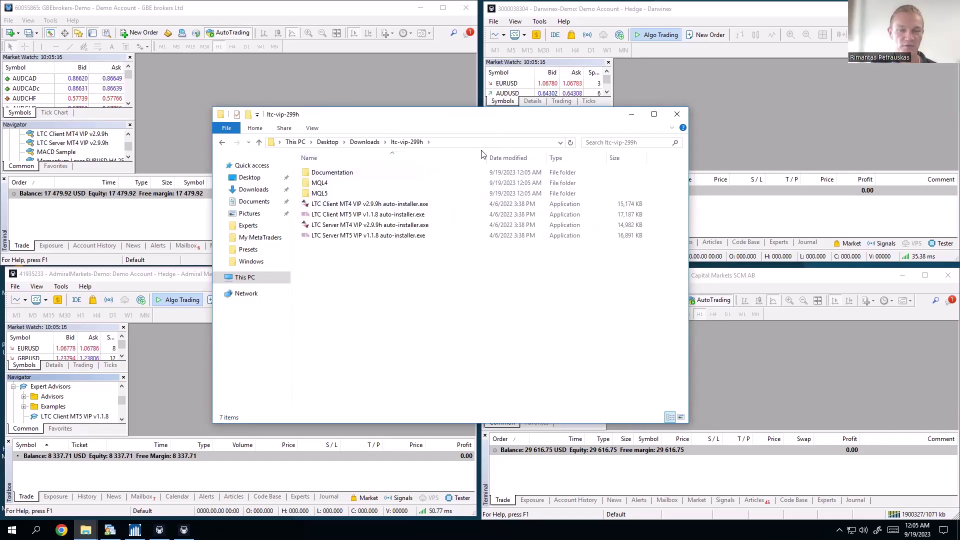
Look through the PDF files in the Documentation folder's eBook subfolder, with their full names readable
click(480, 173)
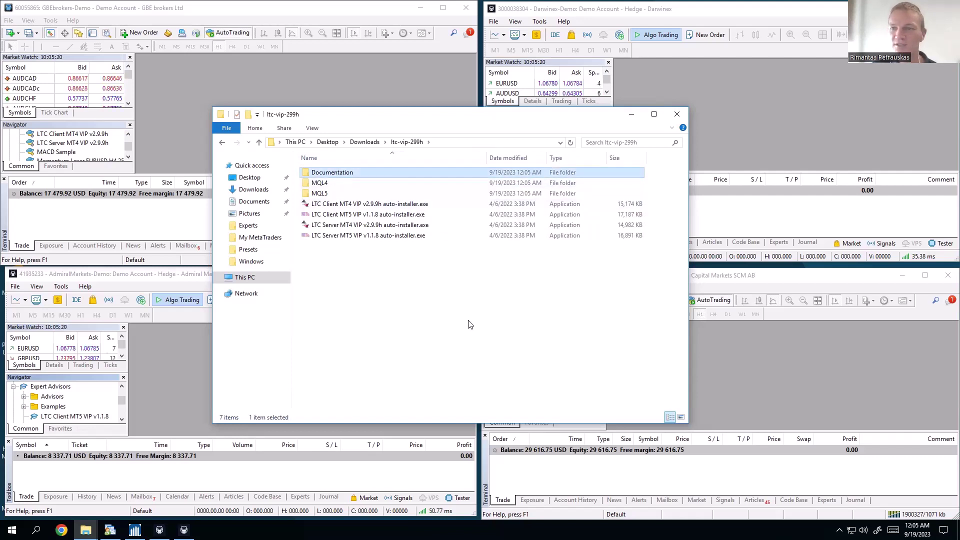
key(Return)
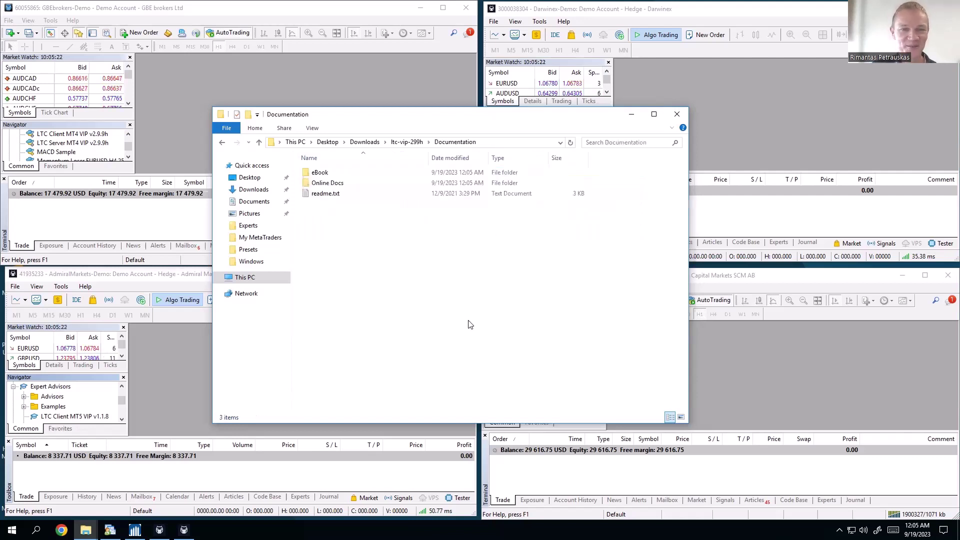
key(Down)
key(Return)
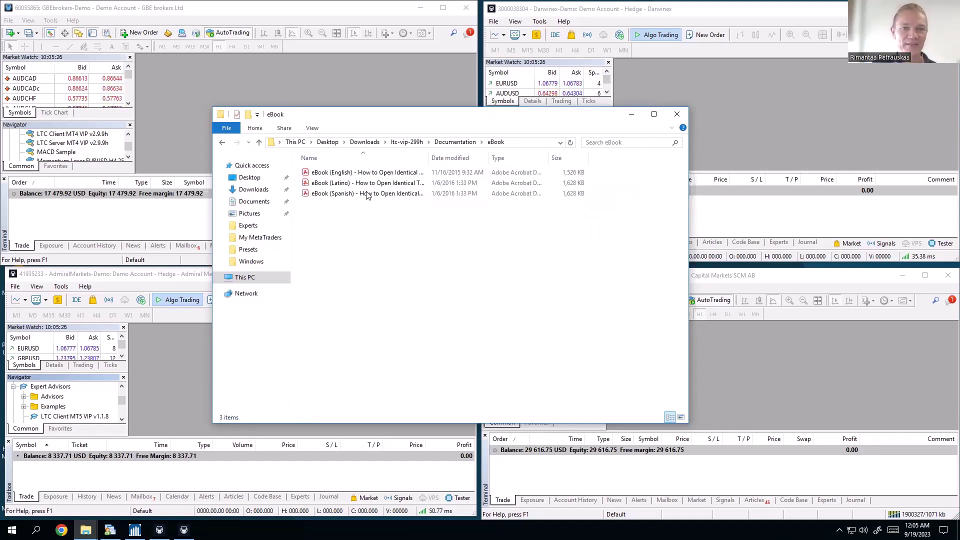
click(360, 173)
click(361, 194)
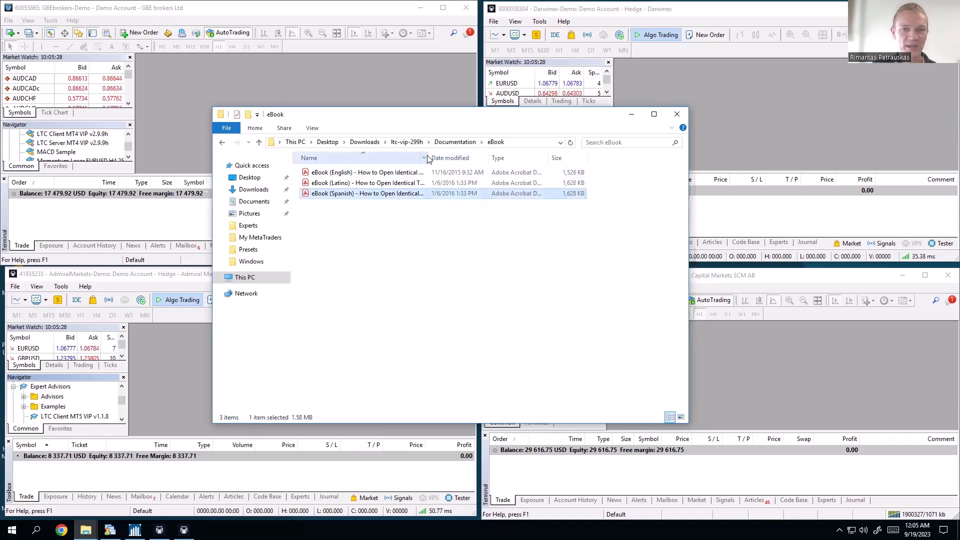
drag(429, 158, 542, 155)
click(466, 275)
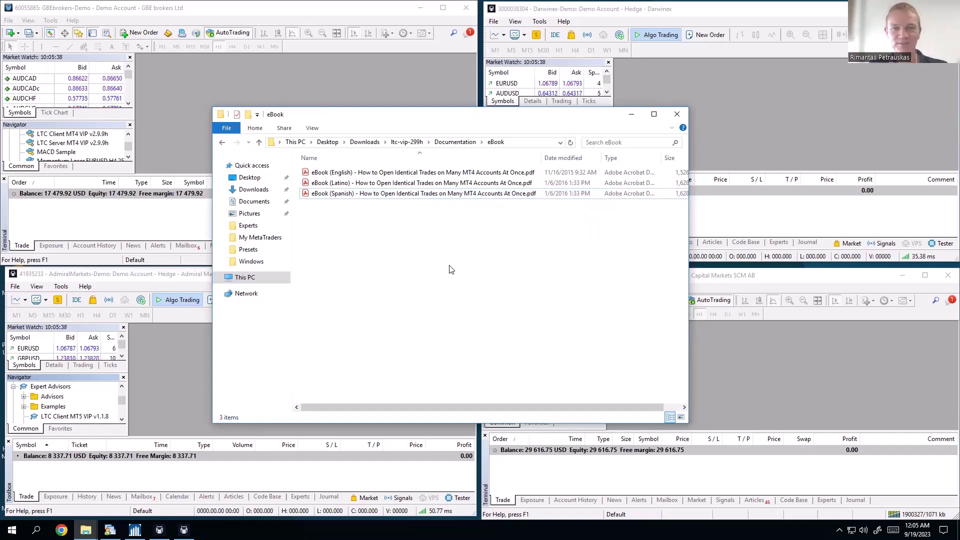
Go to the Online Docs folder under Documentation and fit the columns to show the full shortcut names
key(BackSpace)
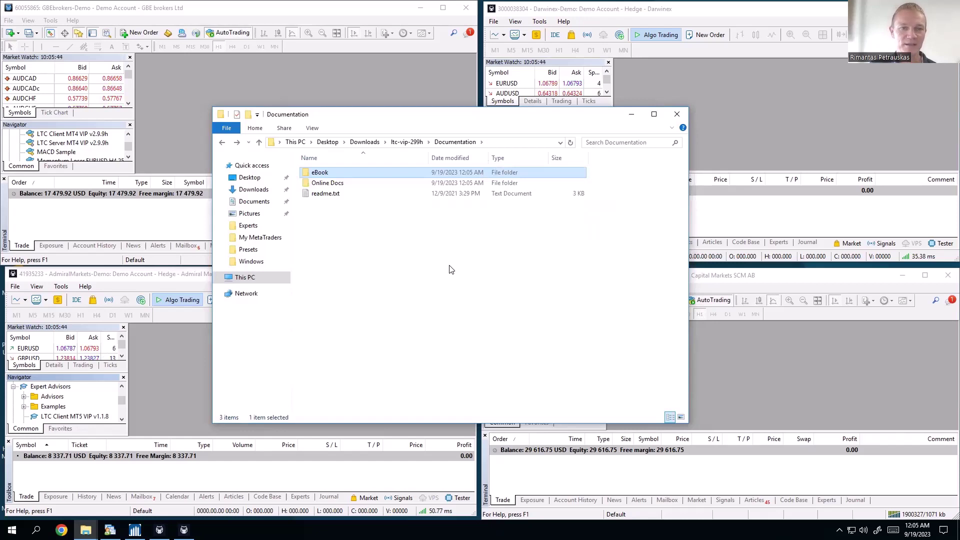
key(Down)
key(Return)
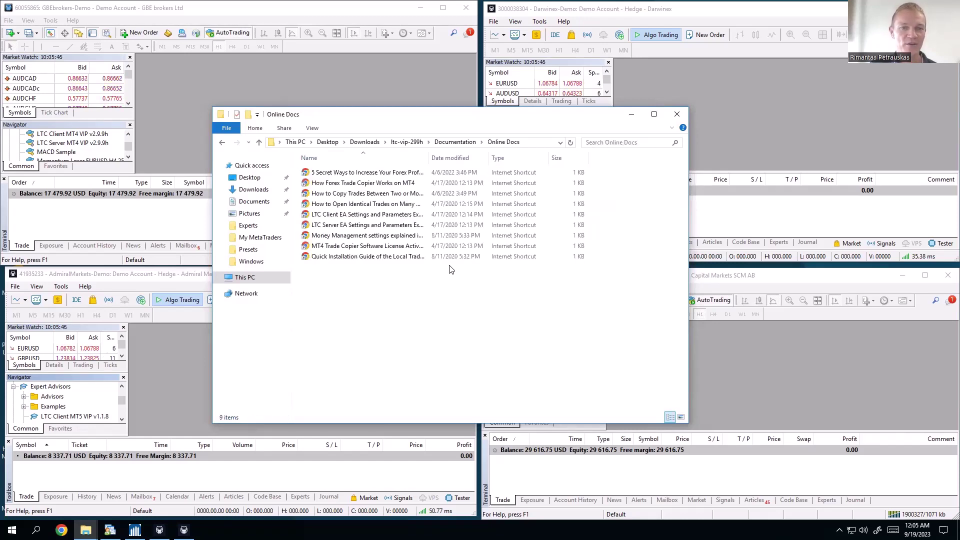
key(ctrl+KP_Add)
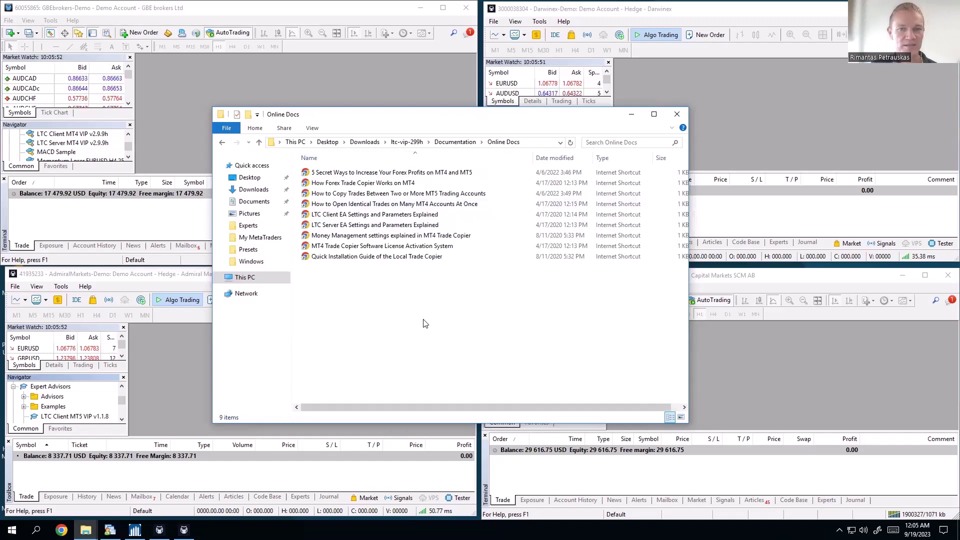
Return to the ltc-vip-299h folder and review the MQL4 and MQL5 folders and the MT5 client and server auto-installers
key(alt+Left)
key(alt+Left)
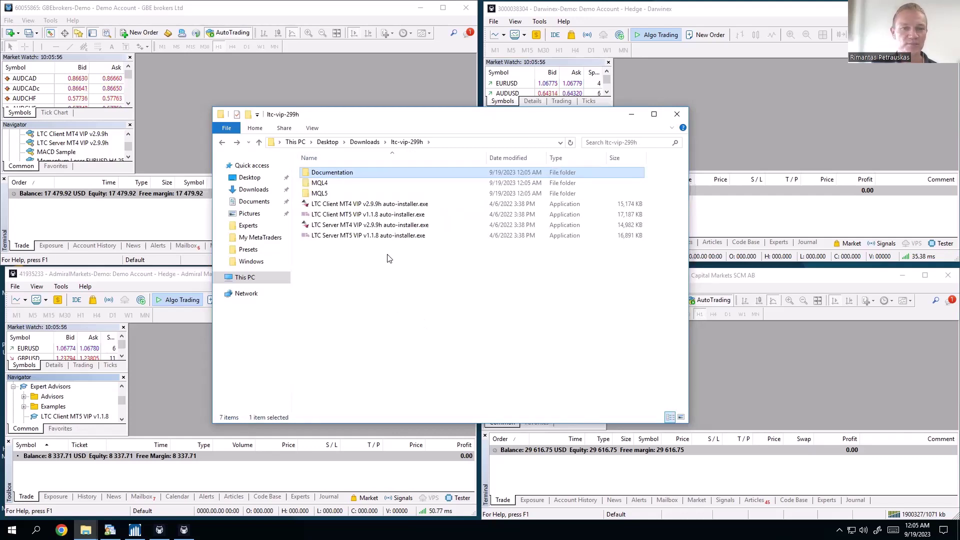
click(323, 184)
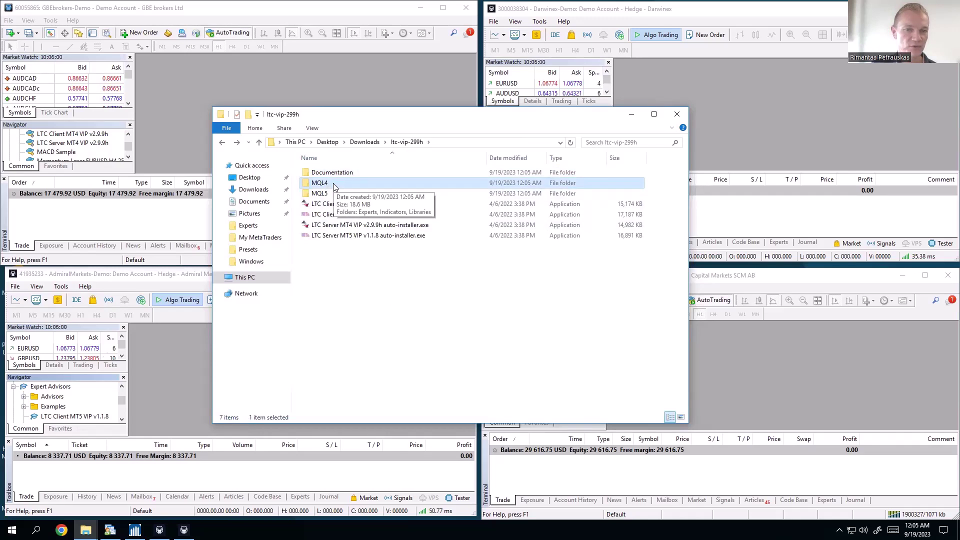
click(331, 195)
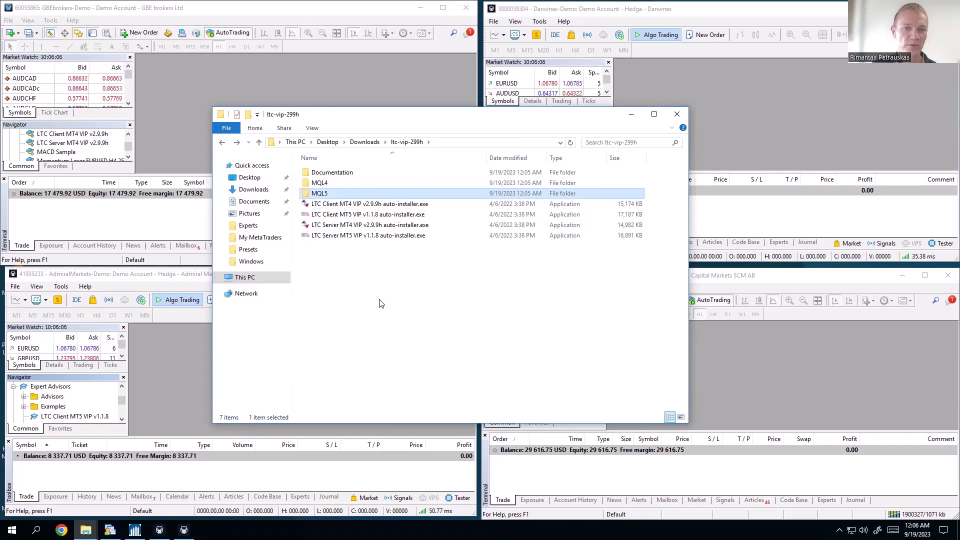
click(396, 215)
click(399, 234)
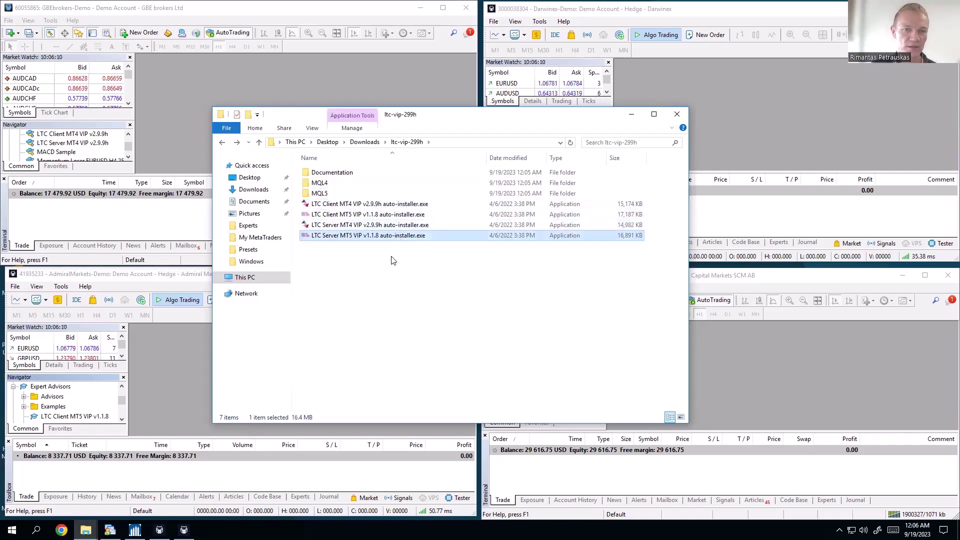
click(376, 272)
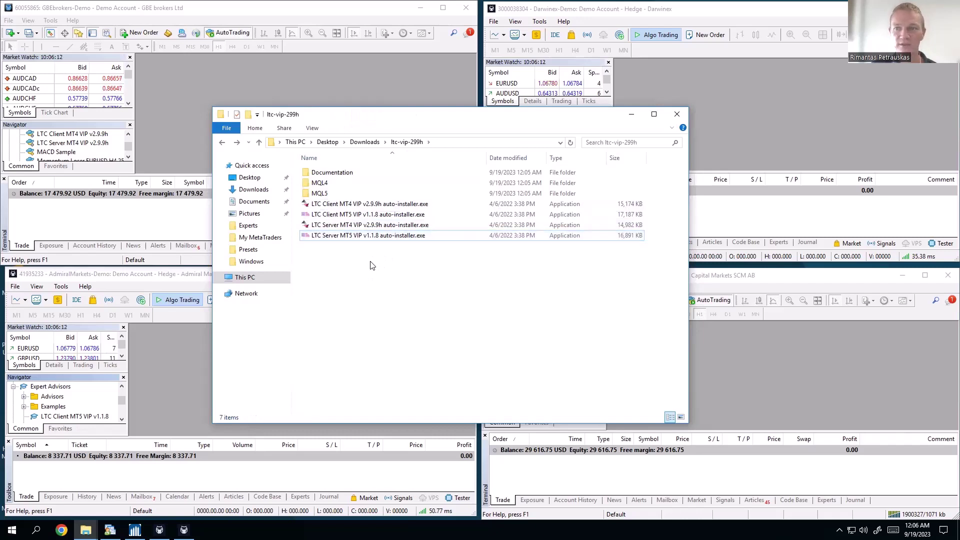
Compare the MT4 client and server auto-installers as one pair and the MT5 ones as another, then clear the selection
click(357, 206)
ctrl+click(353, 225)
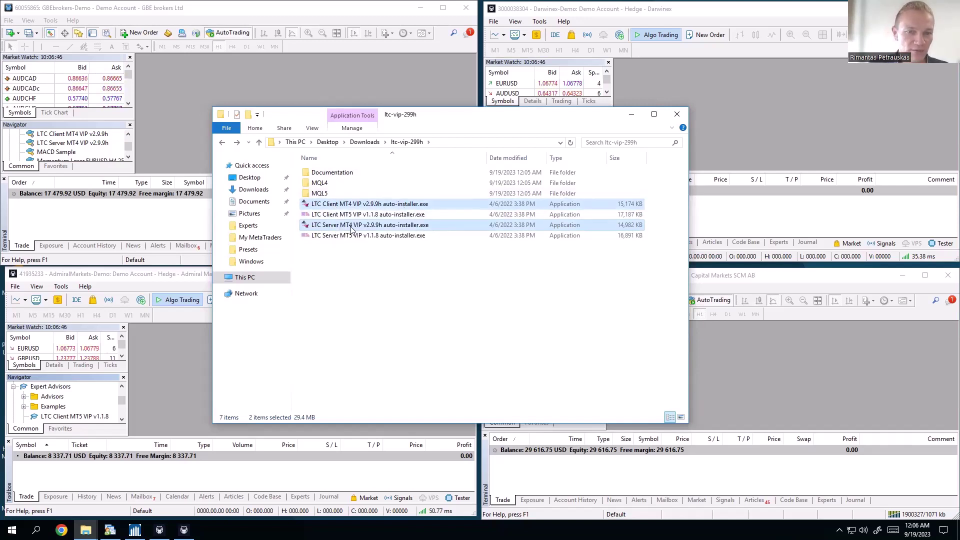
click(350, 215)
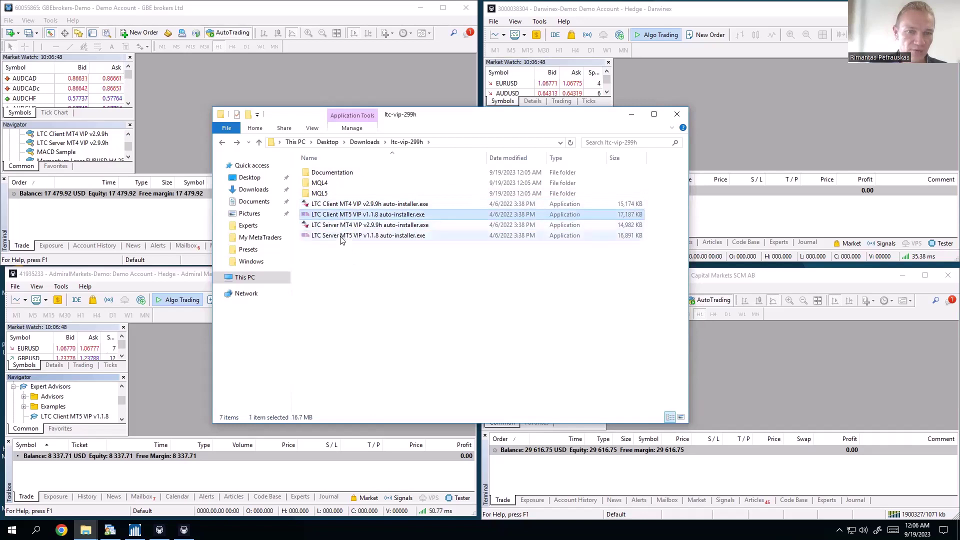
ctrl+click(341, 236)
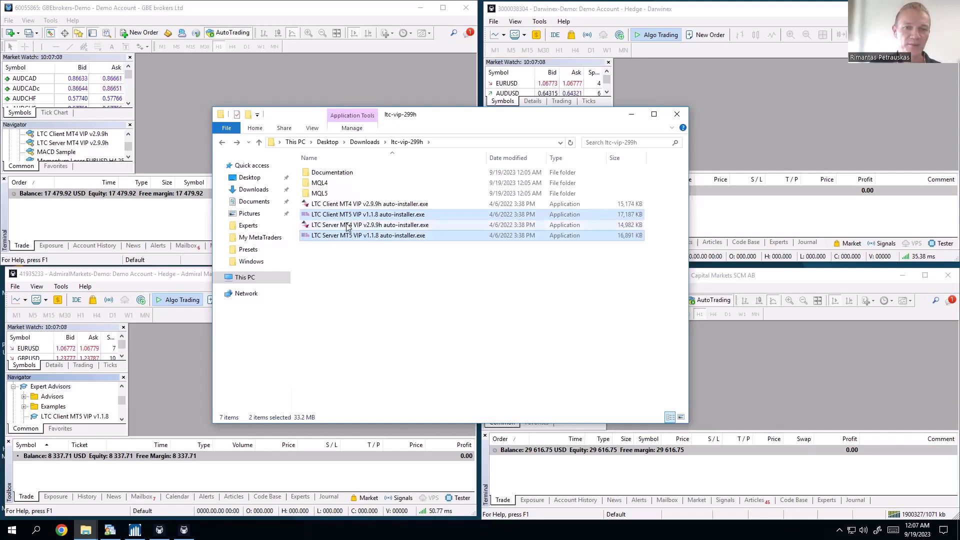
click(355, 255)
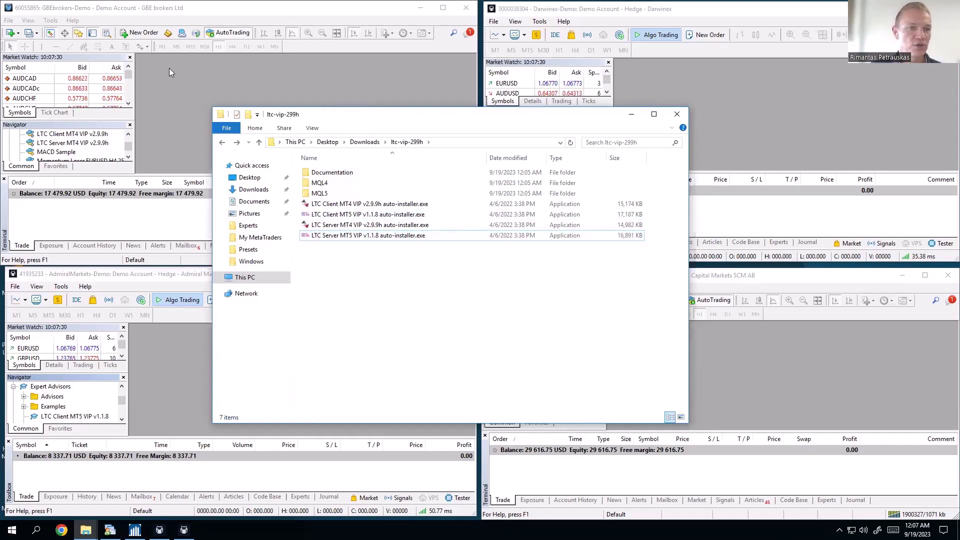
Open the data folder of the GBEbrokers MT4 terminal and go up to its parent My MetaTraders folder
click(10, 20)
click(79, 84)
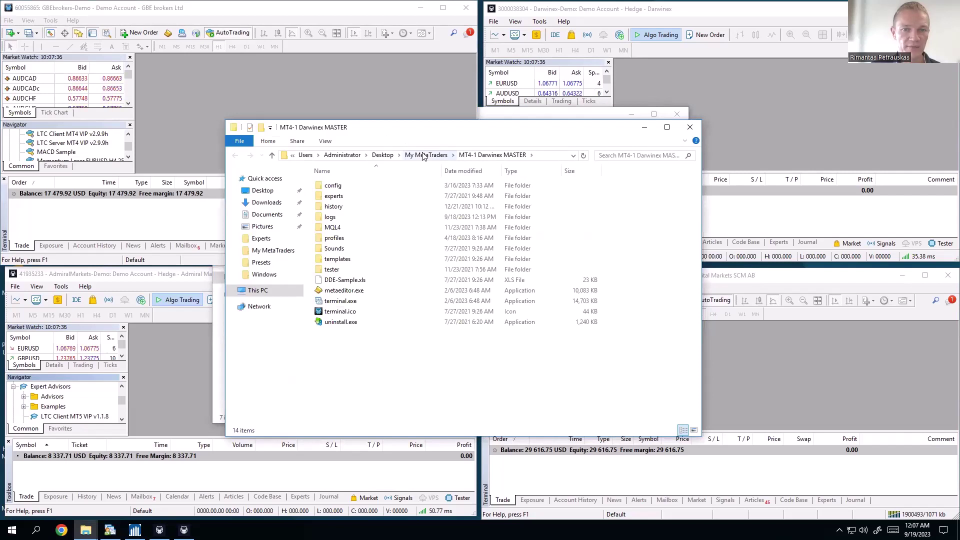
click(425, 154)
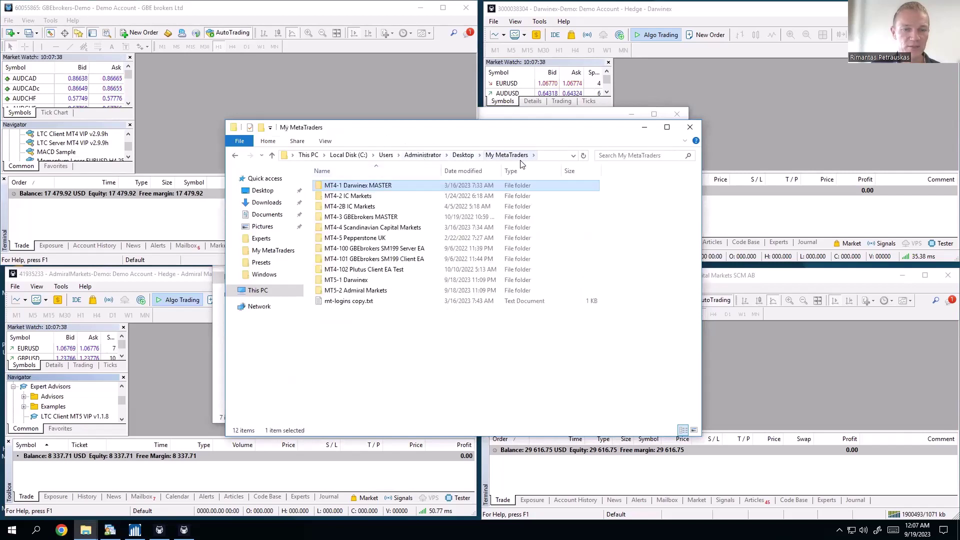
click(379, 342)
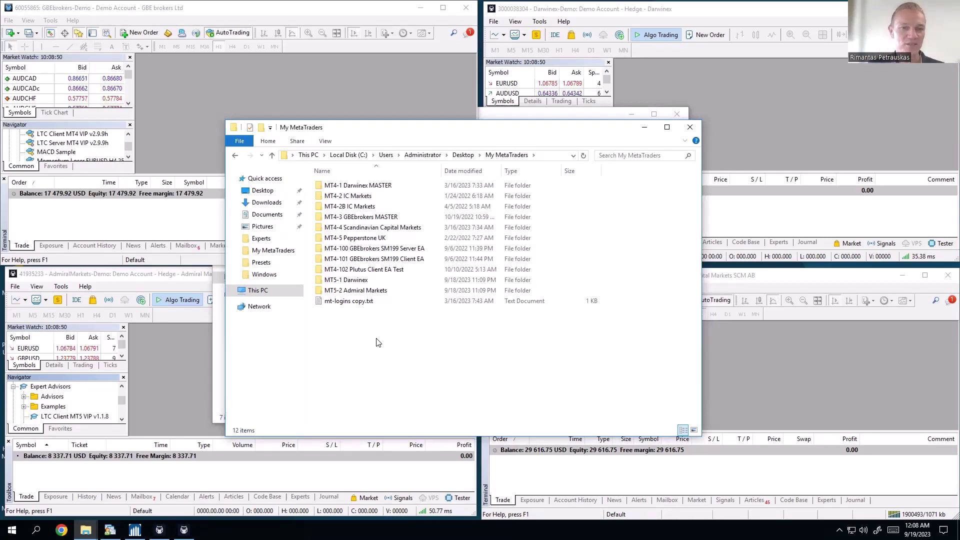
Review the terminal folders in My MetaTraders from MT4-1 Darwinex MASTER to MT5-2 Admiral Markets and close that folder window
click(348, 188)
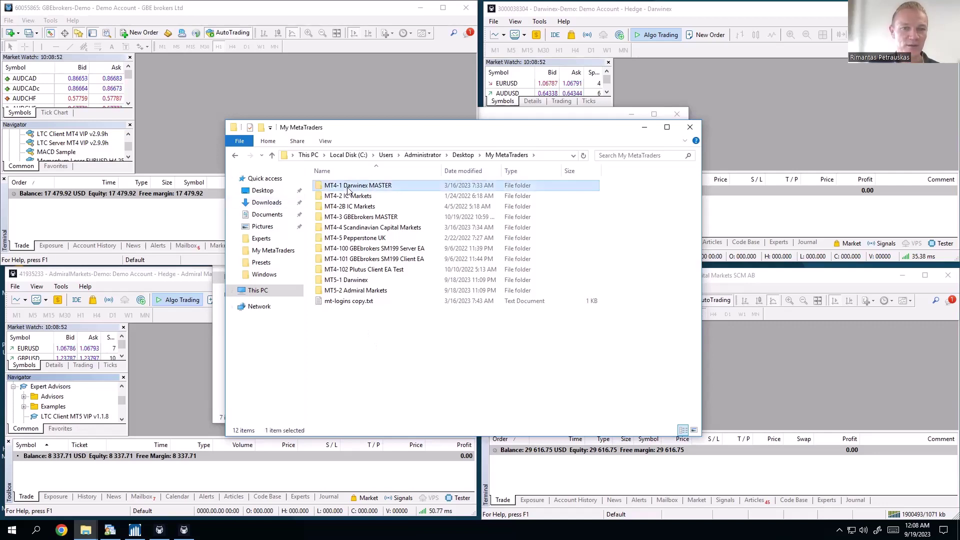
click(352, 198)
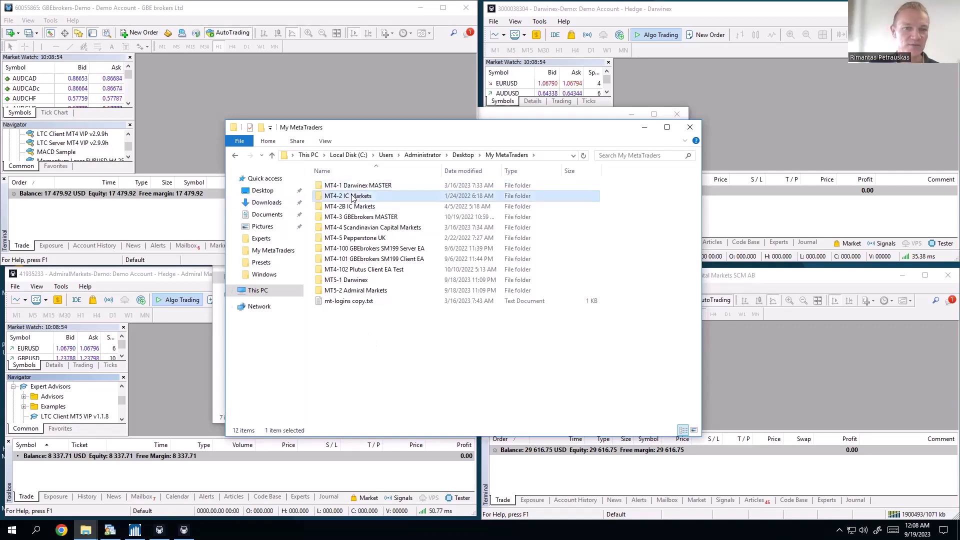
click(349, 209)
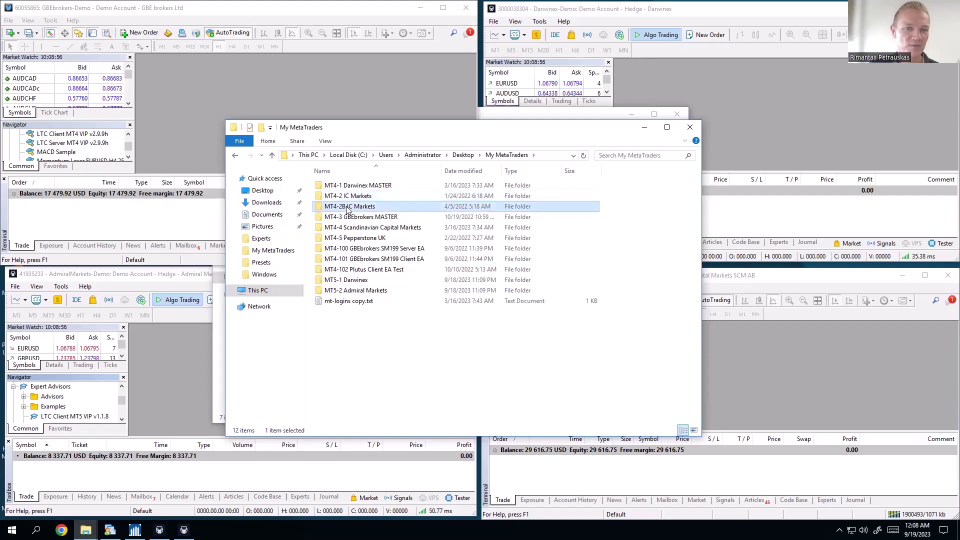
click(351, 220)
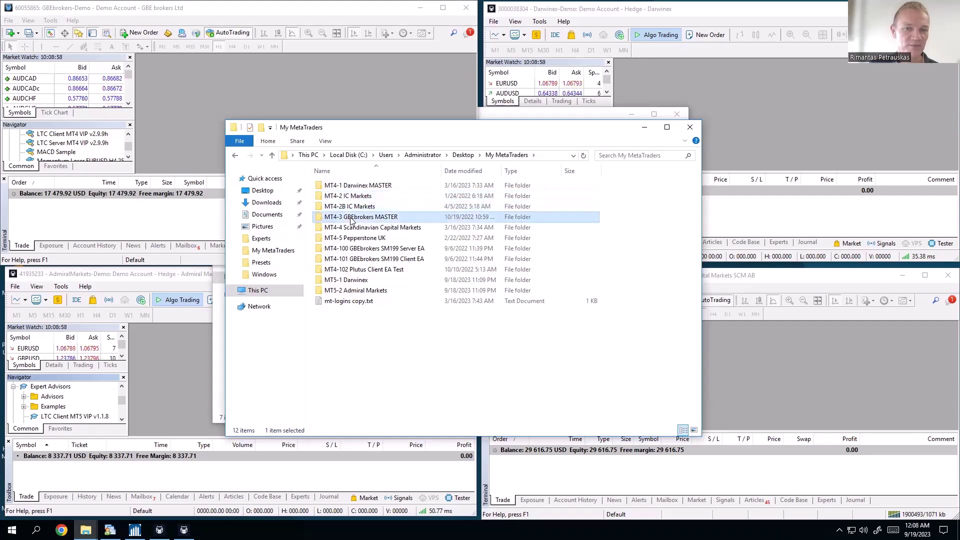
click(357, 228)
click(360, 239)
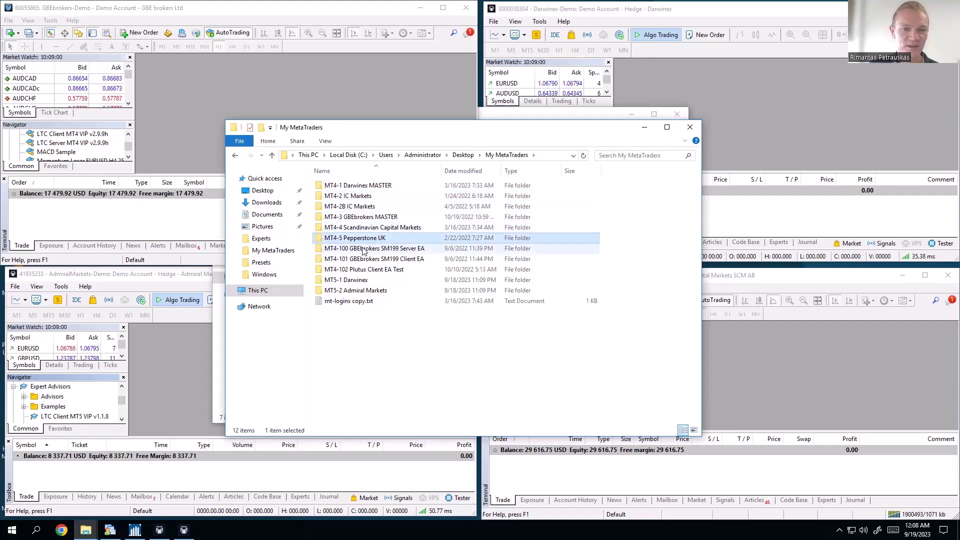
click(363, 249)
click(364, 261)
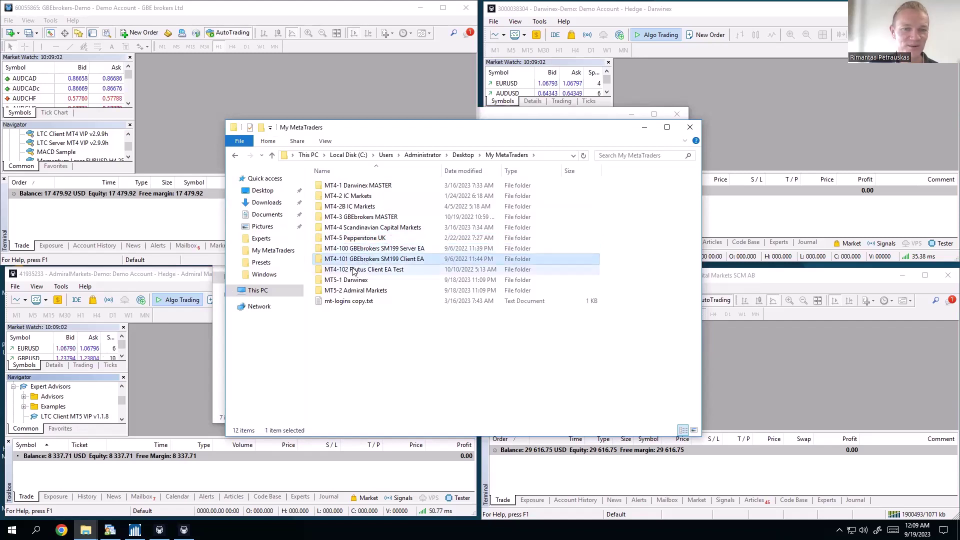
click(354, 271)
click(350, 281)
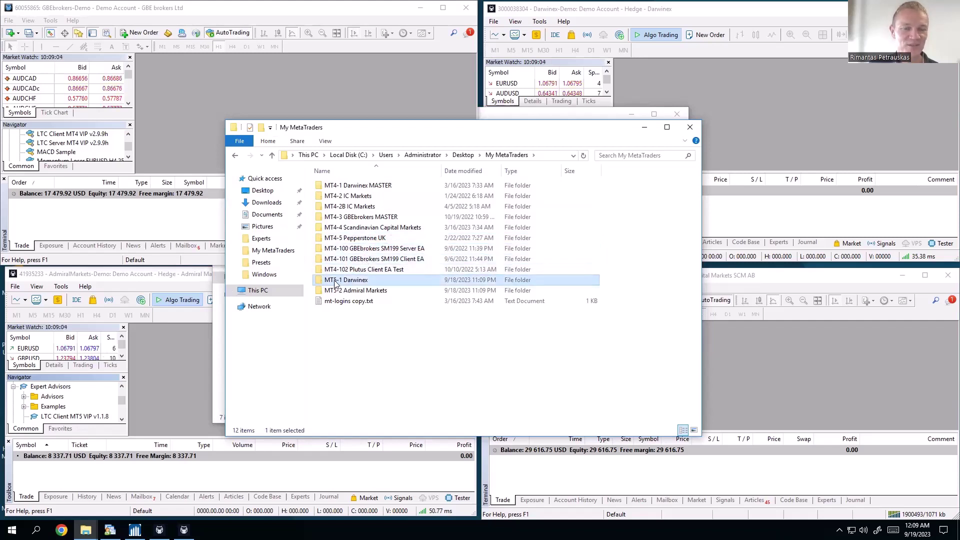
click(345, 292)
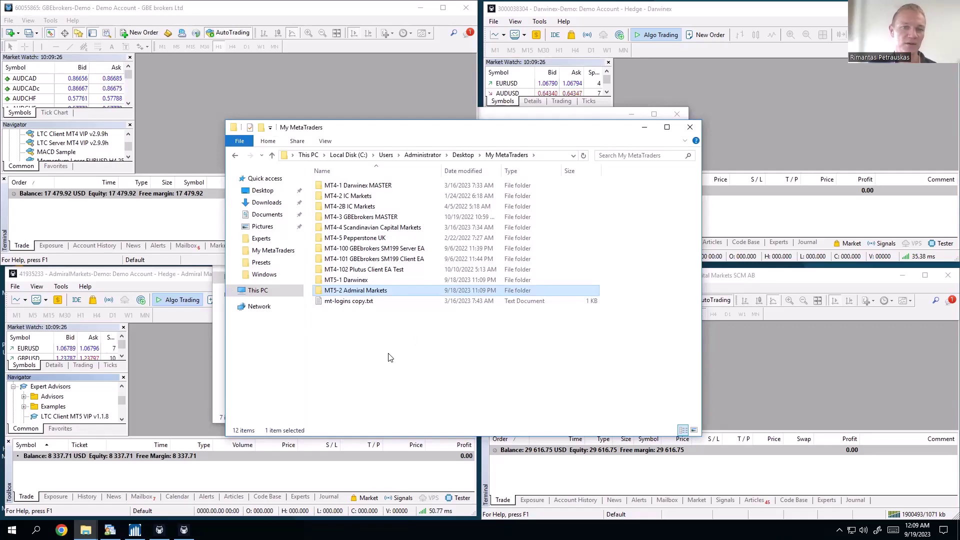
click(396, 186)
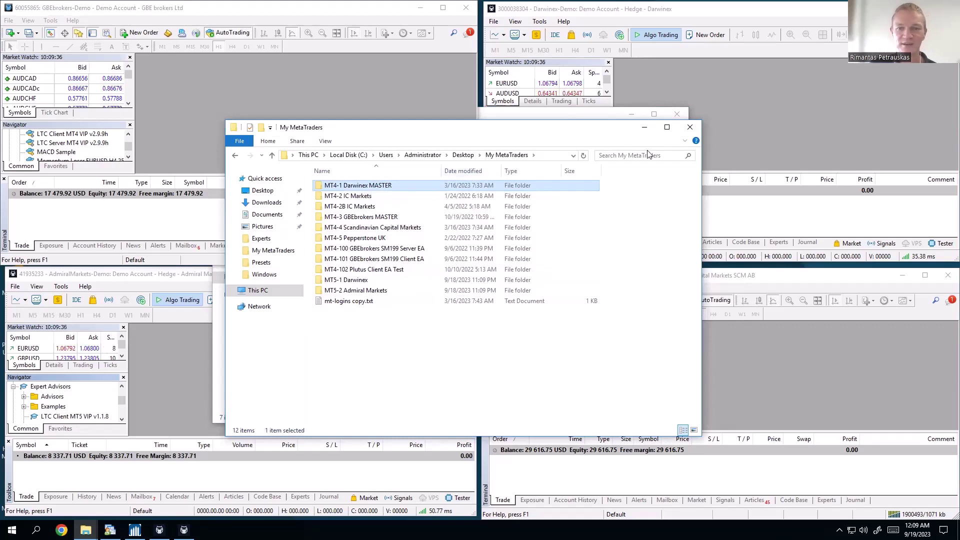
click(689, 129)
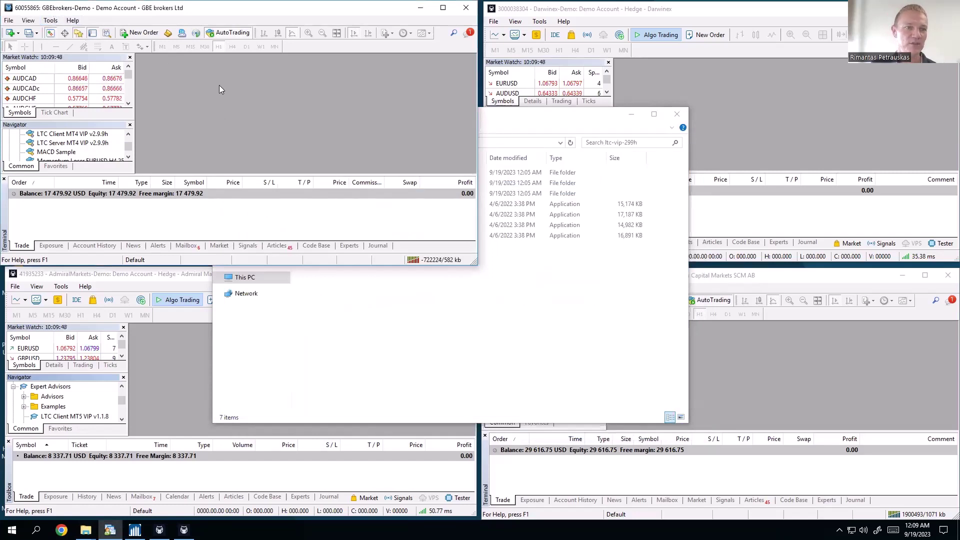
Bring the Darwinex, Admiral Markets and Scandinavian Capital Markets terminals to the front one after another
click(721, 73)
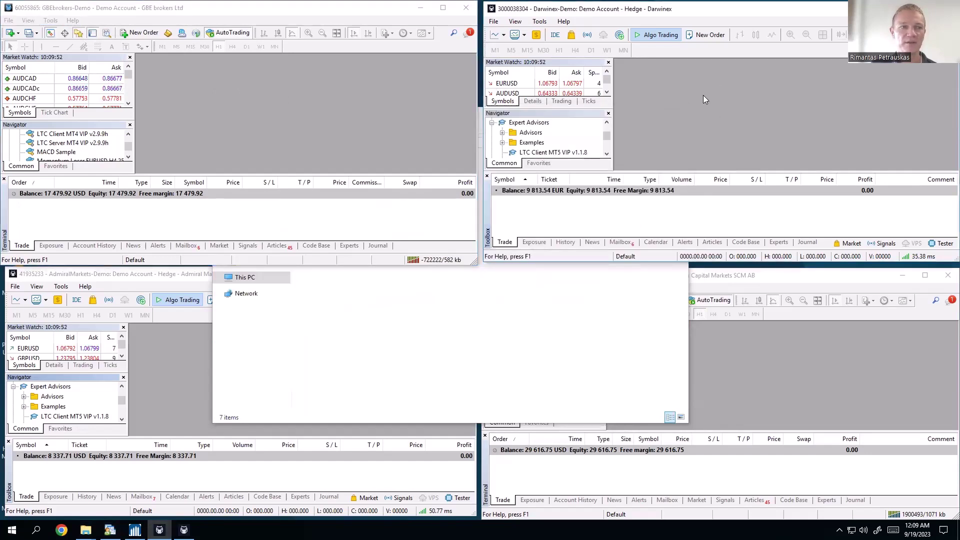
click(168, 364)
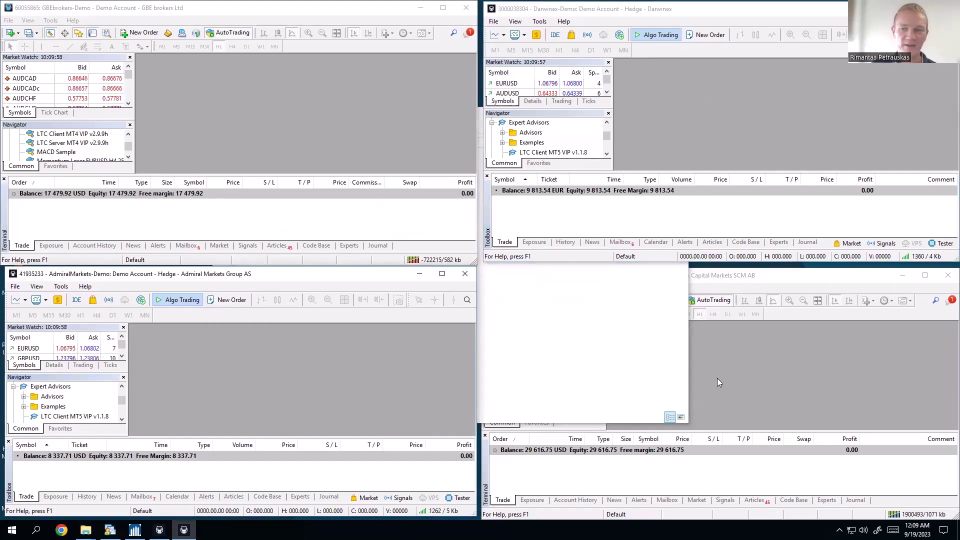
click(777, 385)
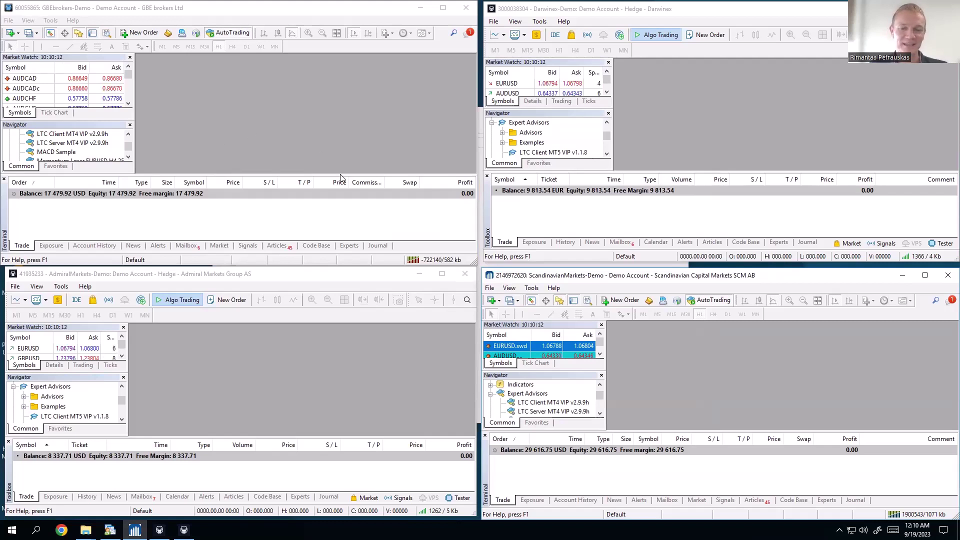
Run the LTC Server MT5 VIP v1.1.8 auto-installer from the ltc-vip-299h folder and accept its license agreement
mouse_move(86, 530)
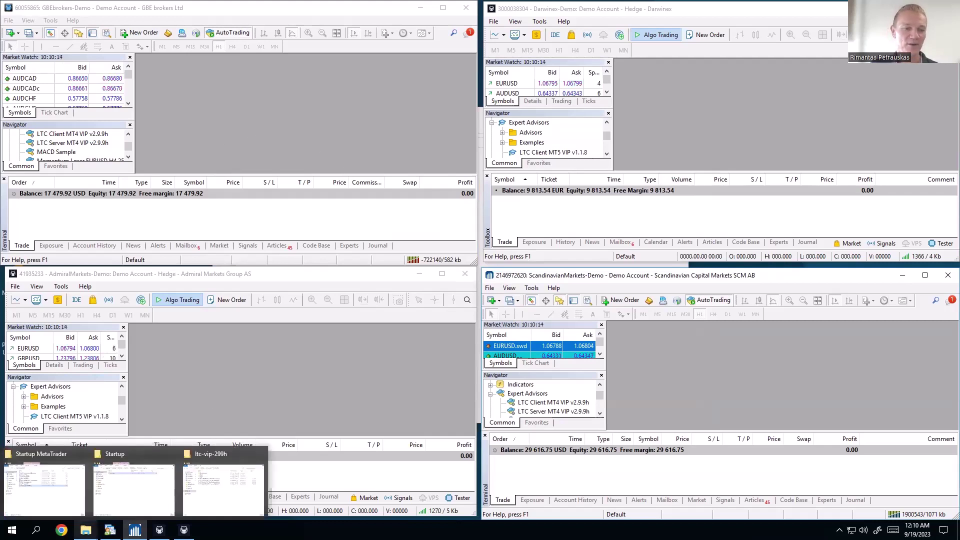
click(222, 497)
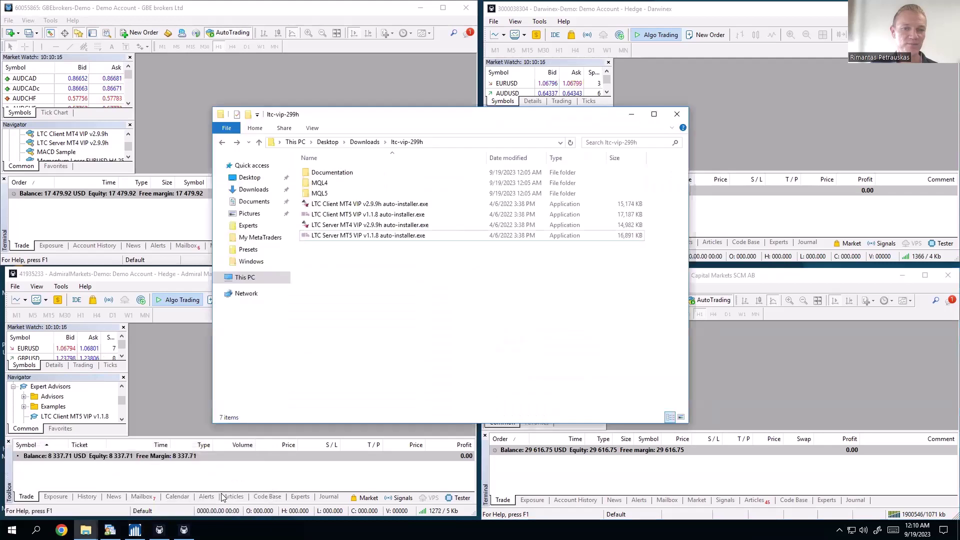
click(332, 239)
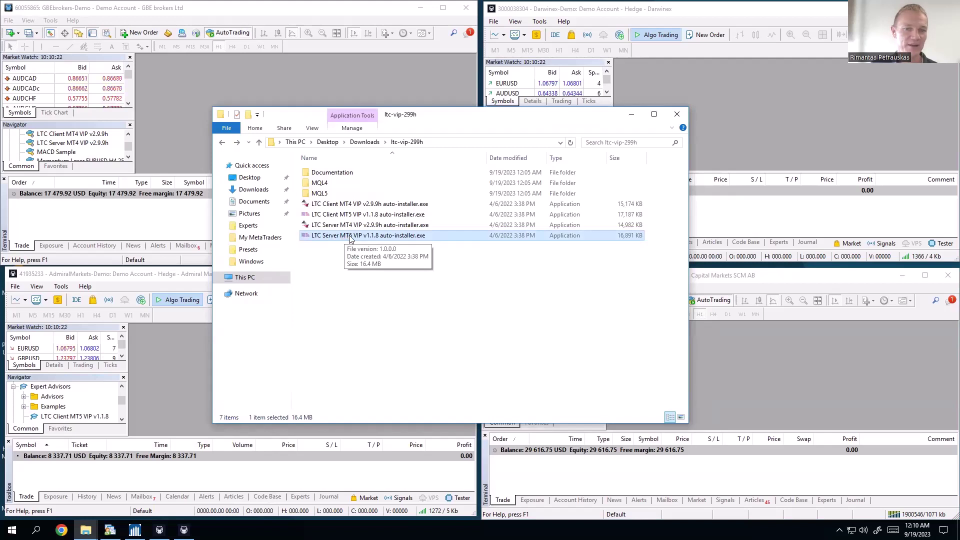
double_click(350, 237)
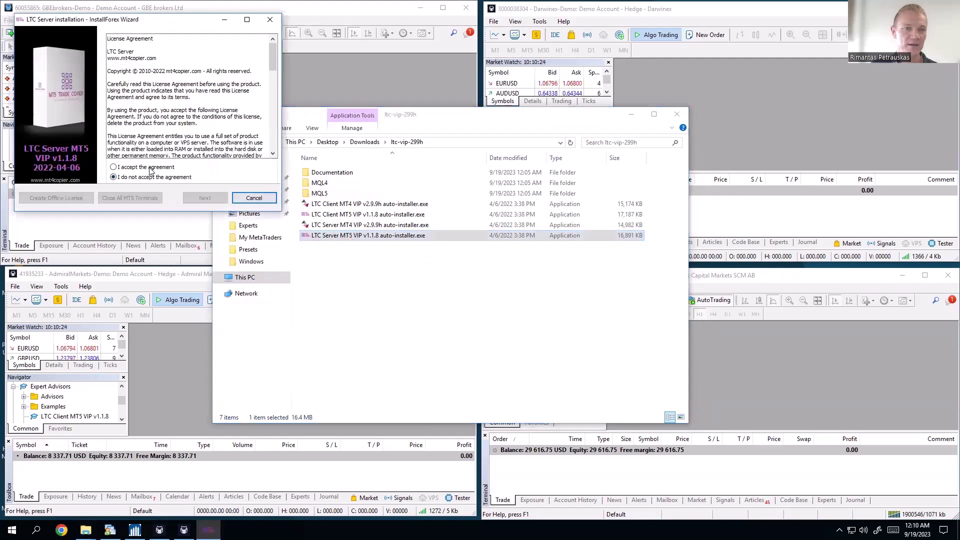
click(149, 169)
click(205, 198)
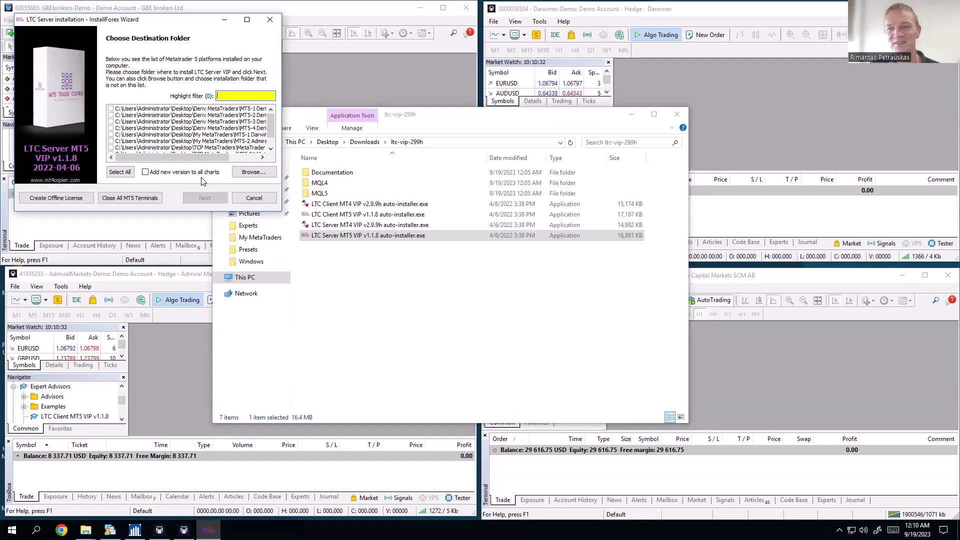
Look through the installer's list of MT5 destination folders and highlight the entries matching "darwinex"
drag(273, 120, 271, 138)
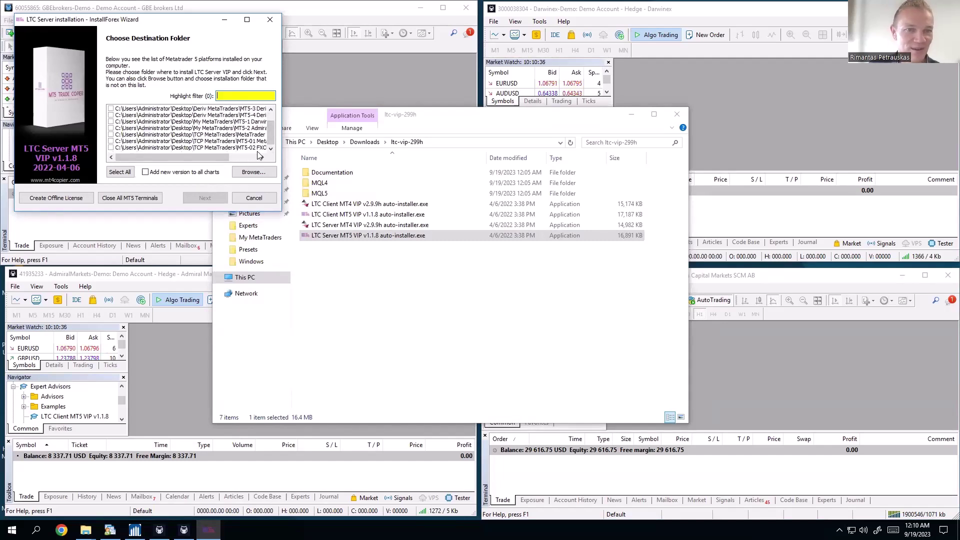
click(259, 157)
drag(272, 138, 271, 121)
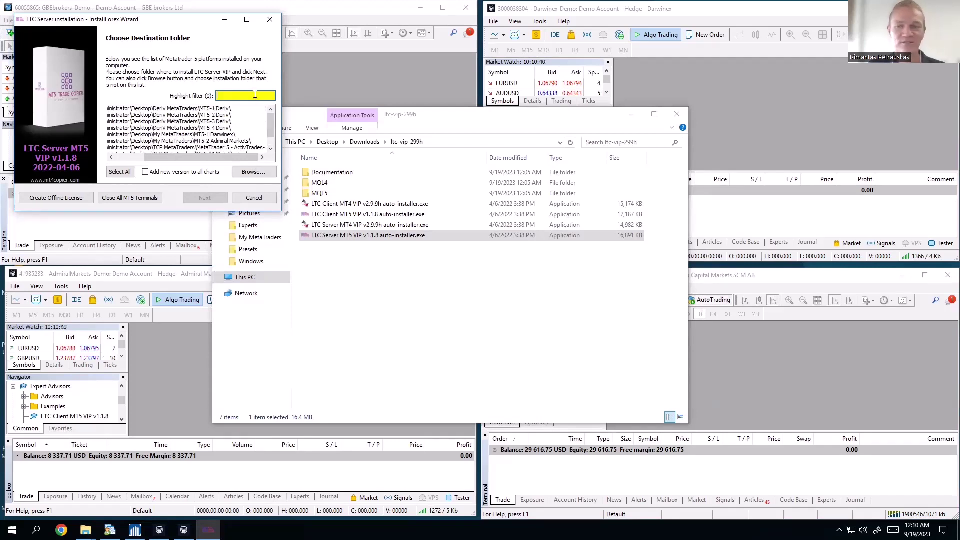
text(dar)
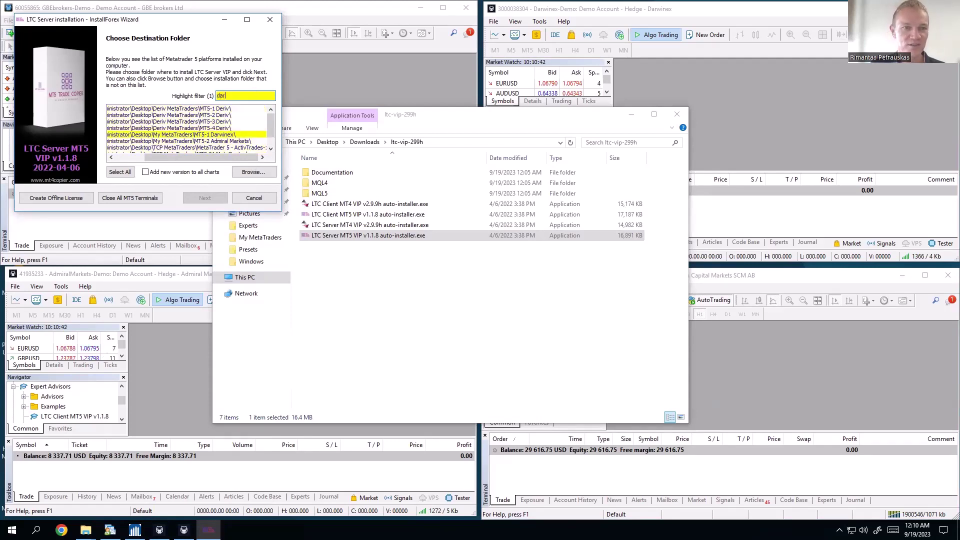
text(winex)
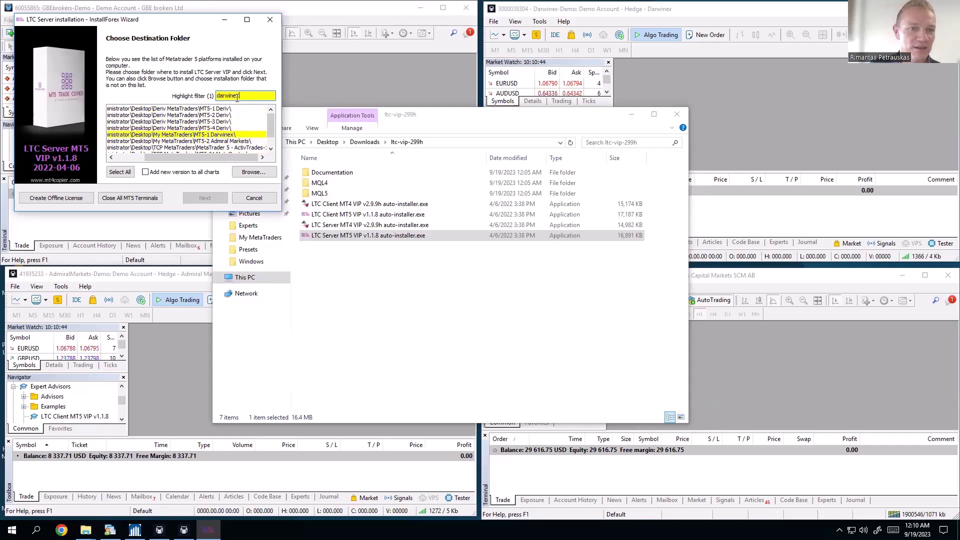
scroll(271, 130, down, 1)
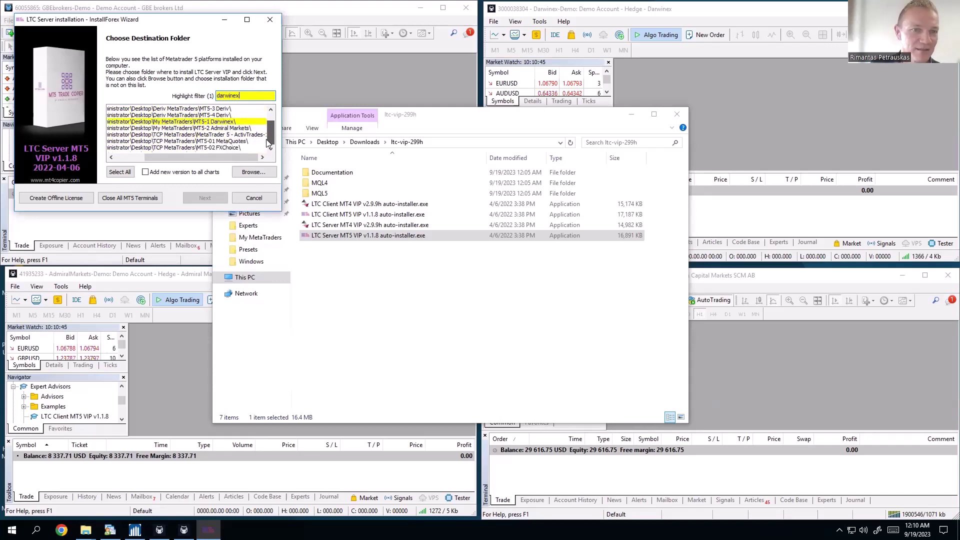
click(215, 122)
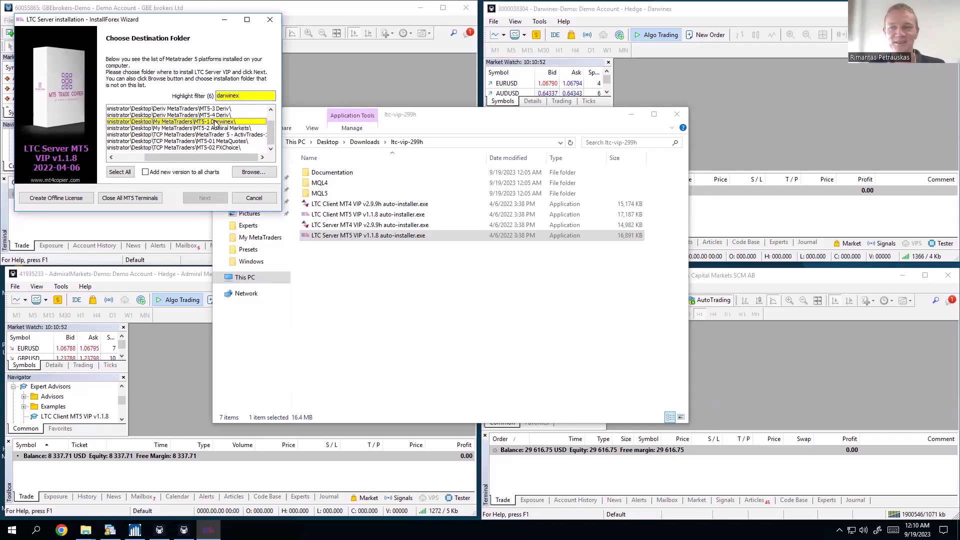
Clear the highlight filter, install LTC Server VIP into all listed MT5 folders and finish the wizard
double_click(249, 96)
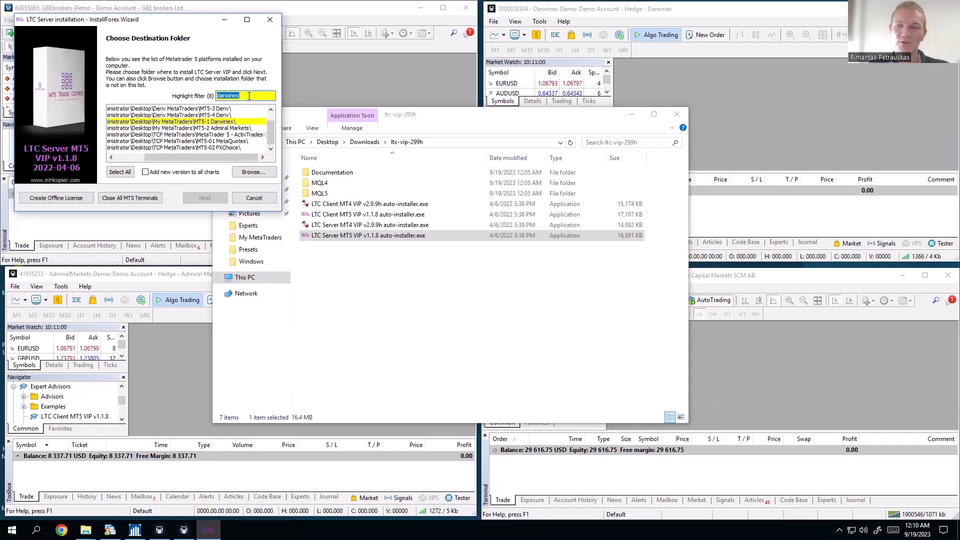
key(BackSpace)
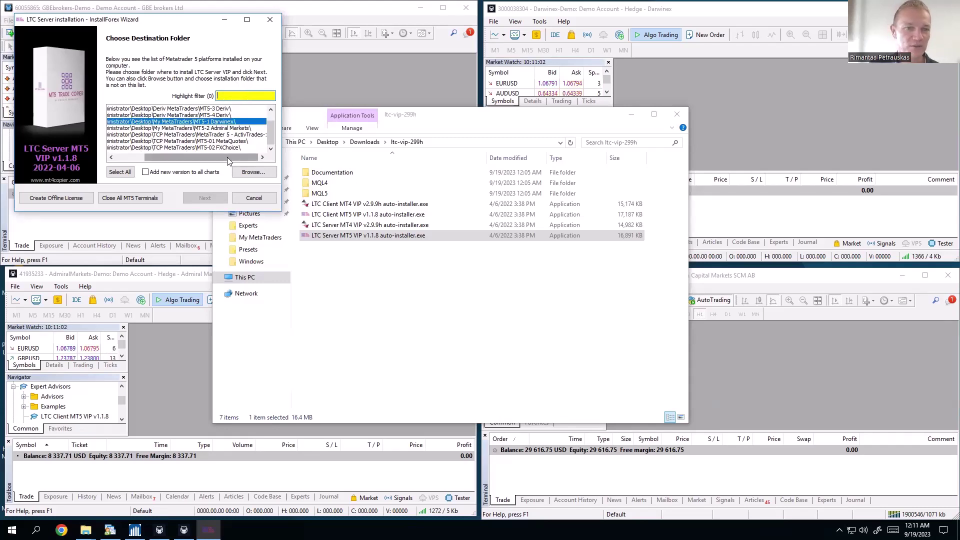
drag(227, 157, 198, 157)
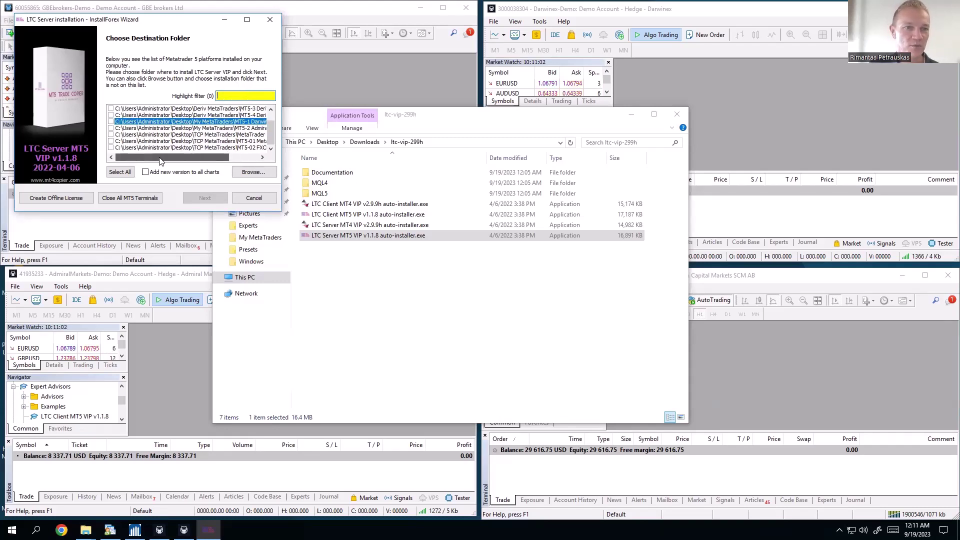
click(120, 172)
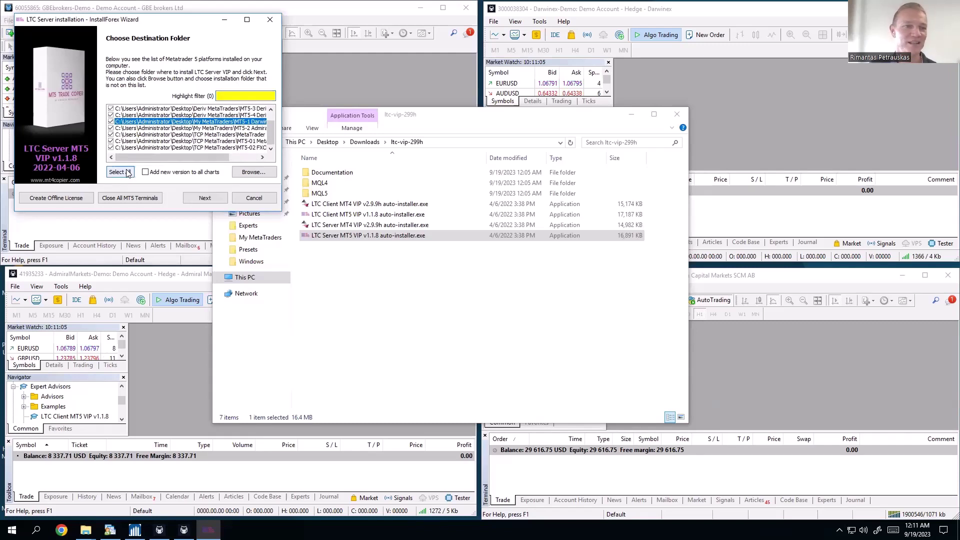
click(205, 198)
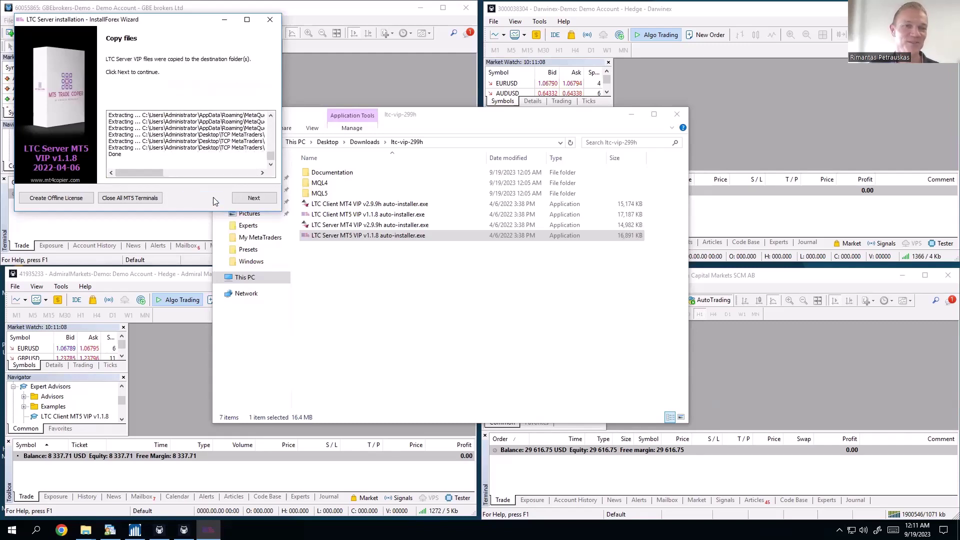
click(242, 201)
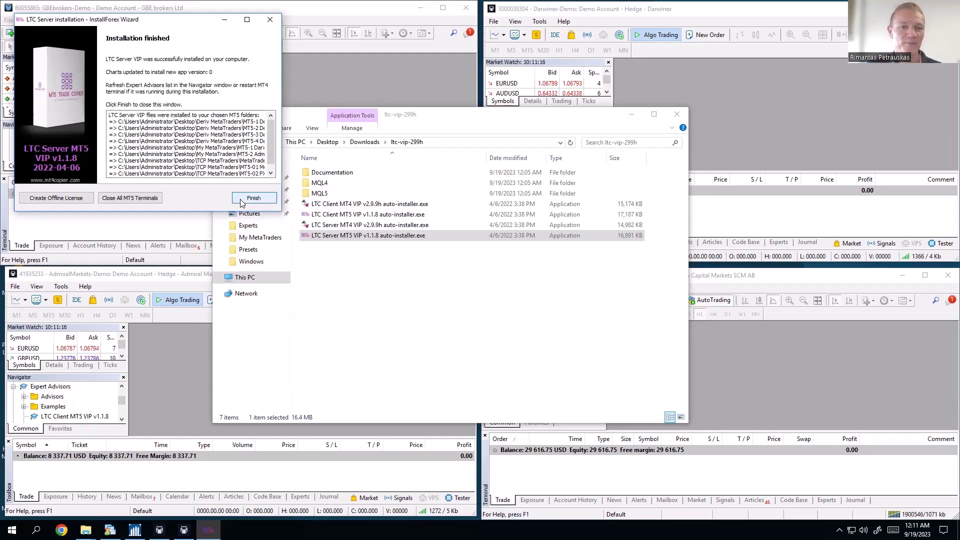
click(242, 200)
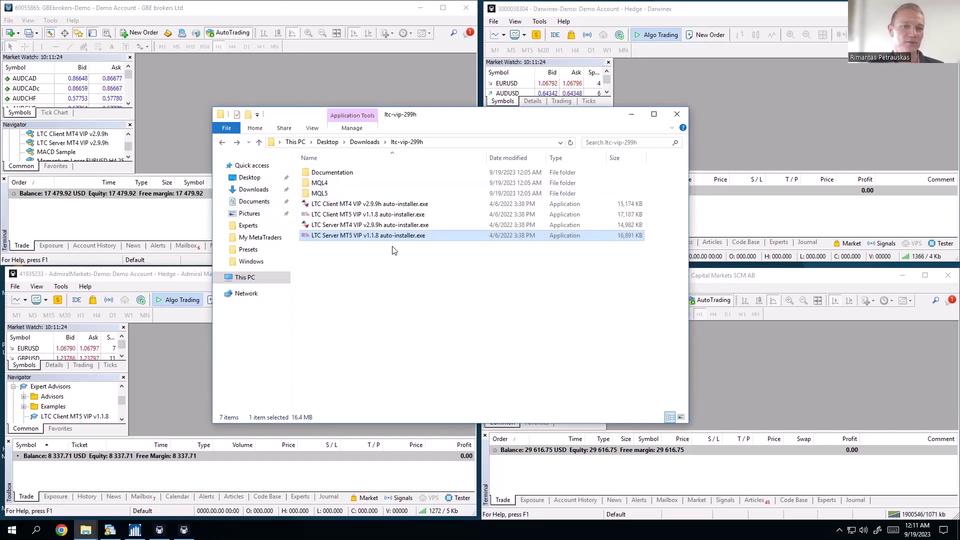
Run the LTC Client MT5 VIP v1.1.8 auto-installer, accept the license agreement and install into all listed MT5 folders
double_click(363, 215)
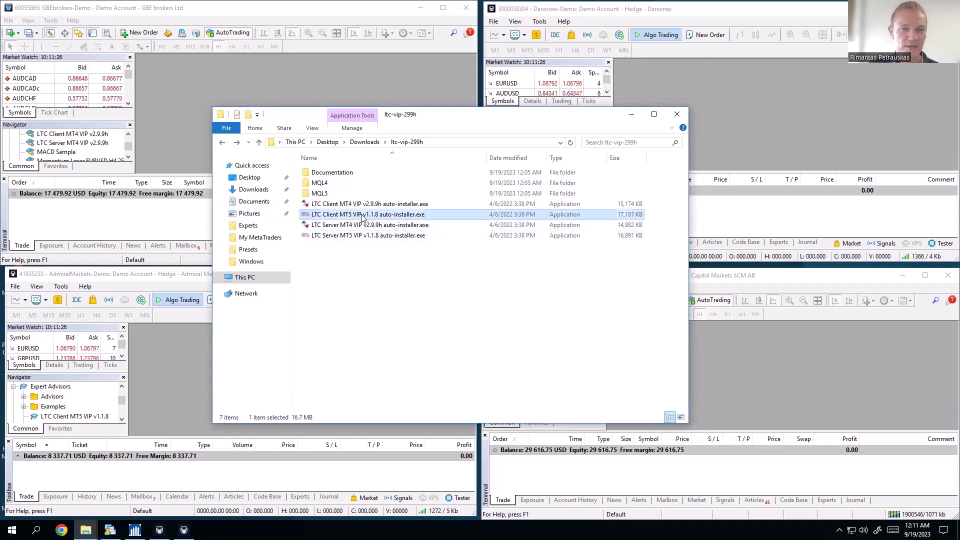
click(170, 181)
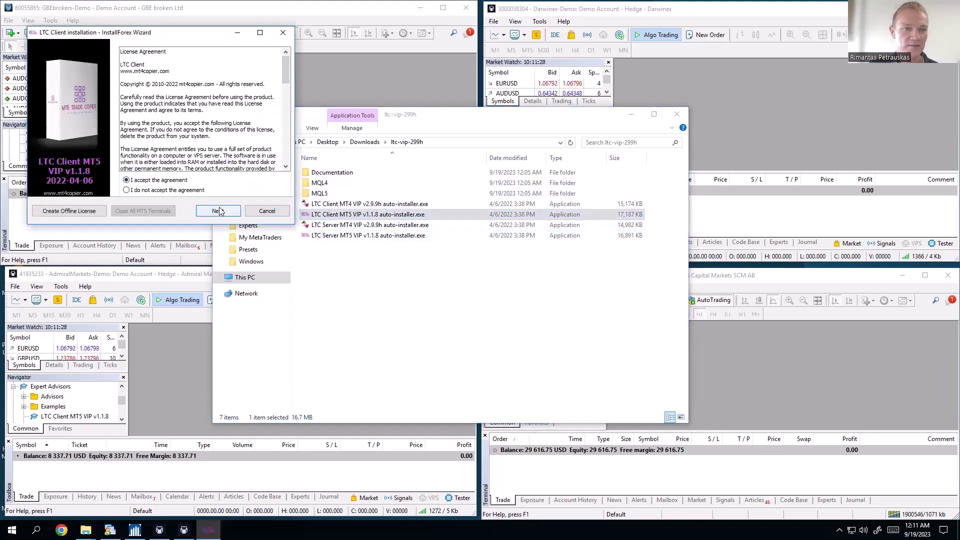
click(219, 212)
click(219, 212)
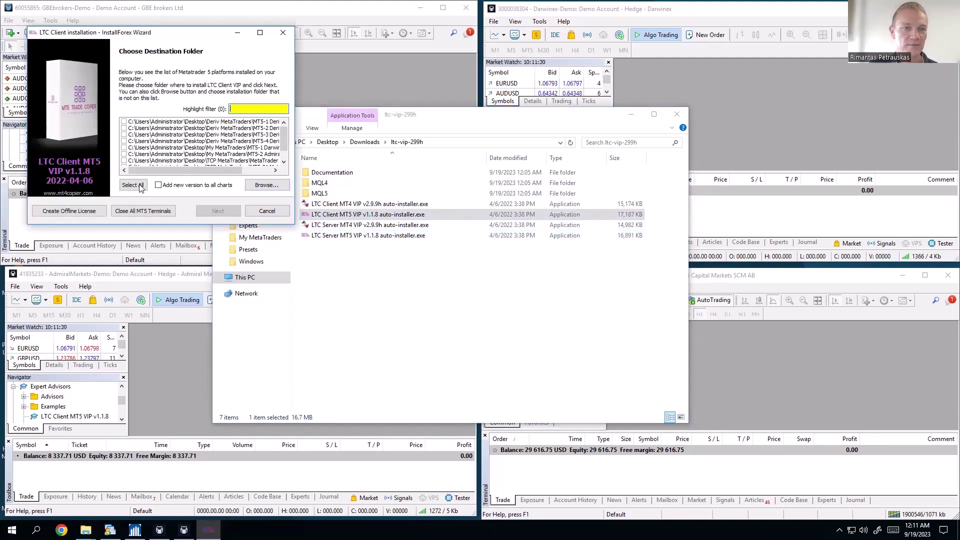
click(205, 210)
click(267, 211)
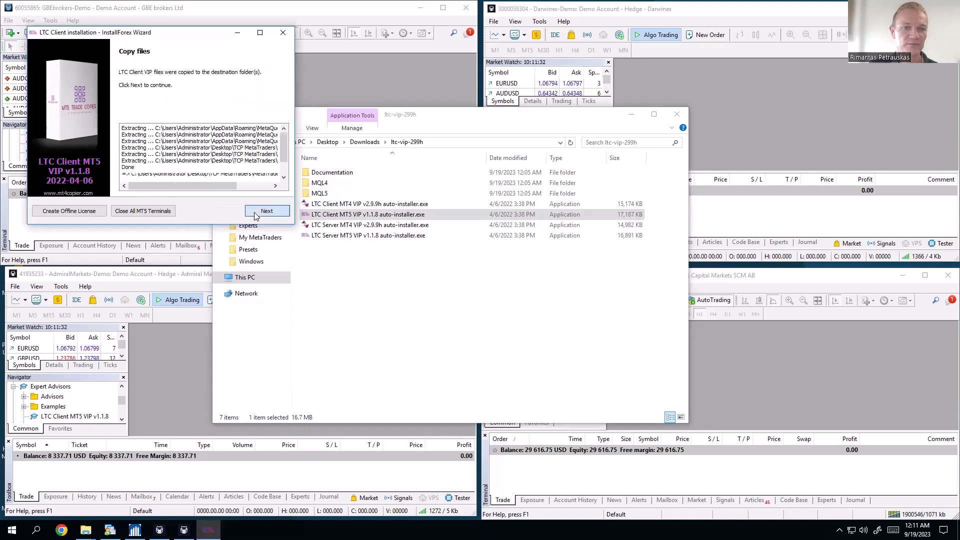
Run the LTC Server MT4 VIP v2.9.9h auto-installer, accept its license and install into all listed MT4 folders
double_click(335, 225)
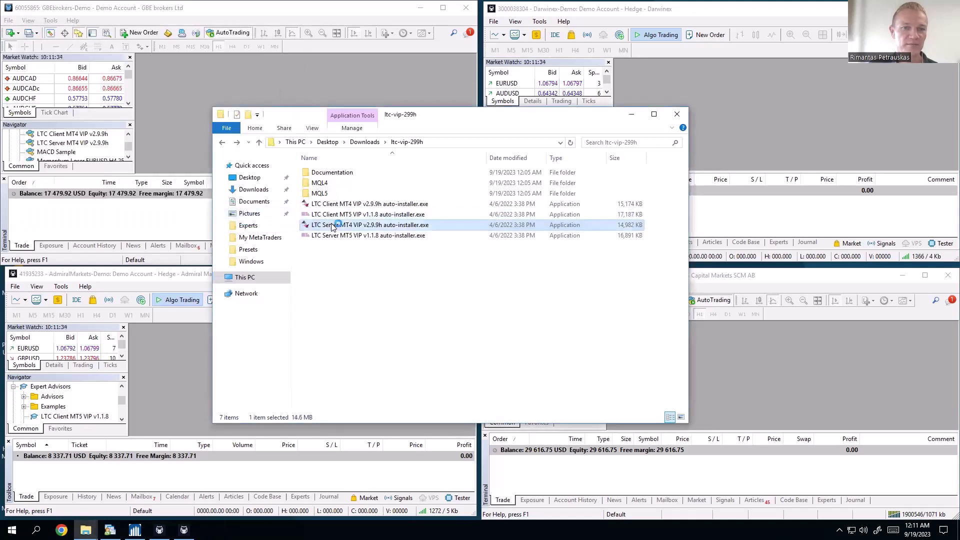
click(170, 193)
click(231, 223)
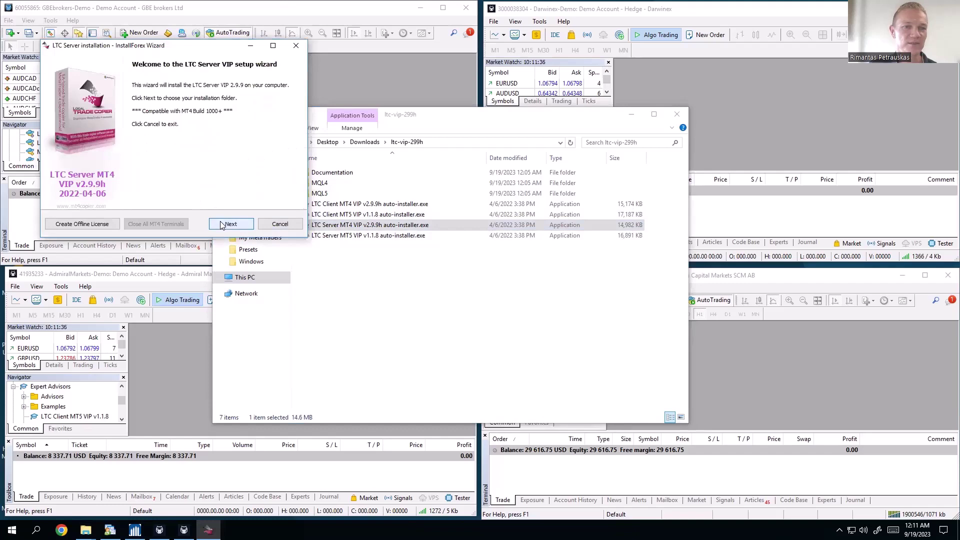
click(230, 224)
click(156, 199)
click(236, 224)
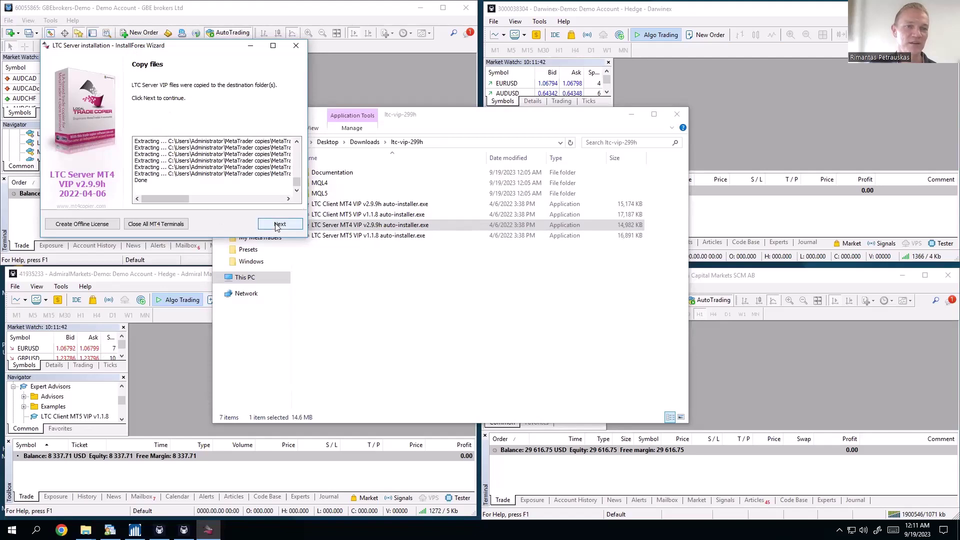
click(278, 225)
click(278, 225)
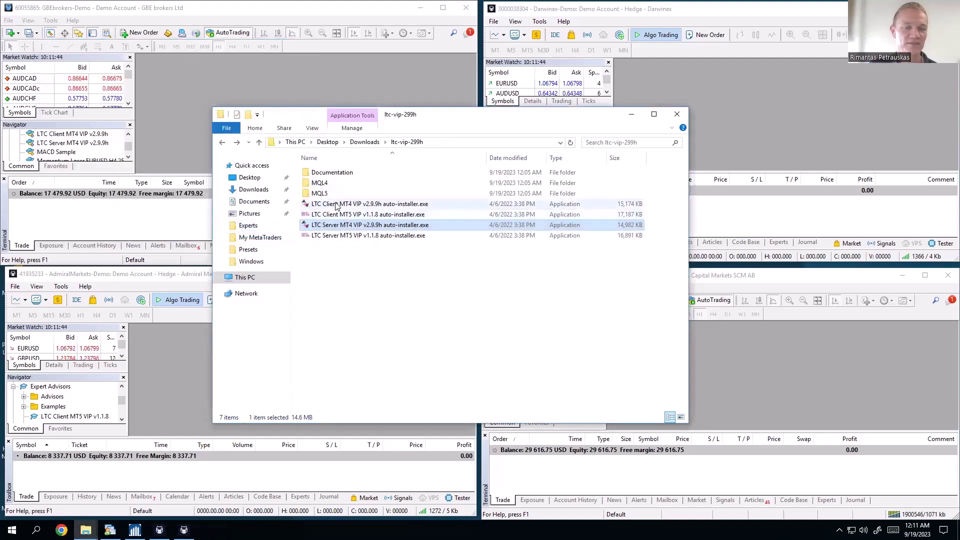
Run the LTC Client MT4 VIP v2.9.9h auto-installer, accept its license and install into all listed MT4 folders
double_click(336, 205)
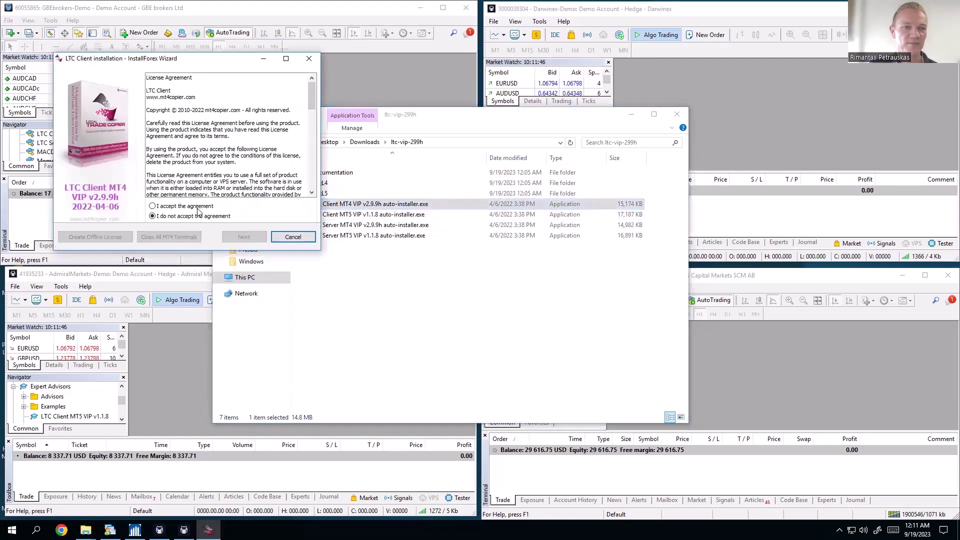
click(198, 207)
click(244, 236)
click(244, 237)
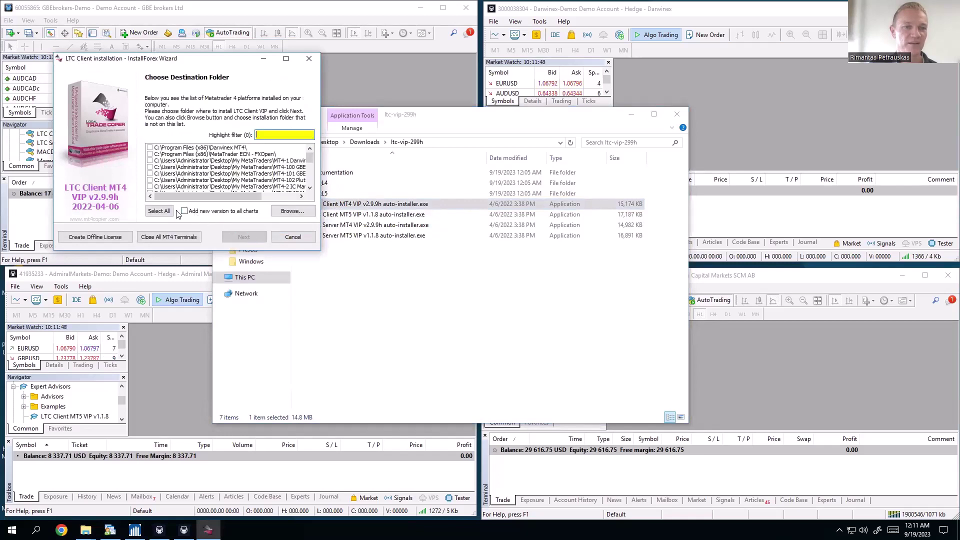
click(168, 211)
click(252, 237)
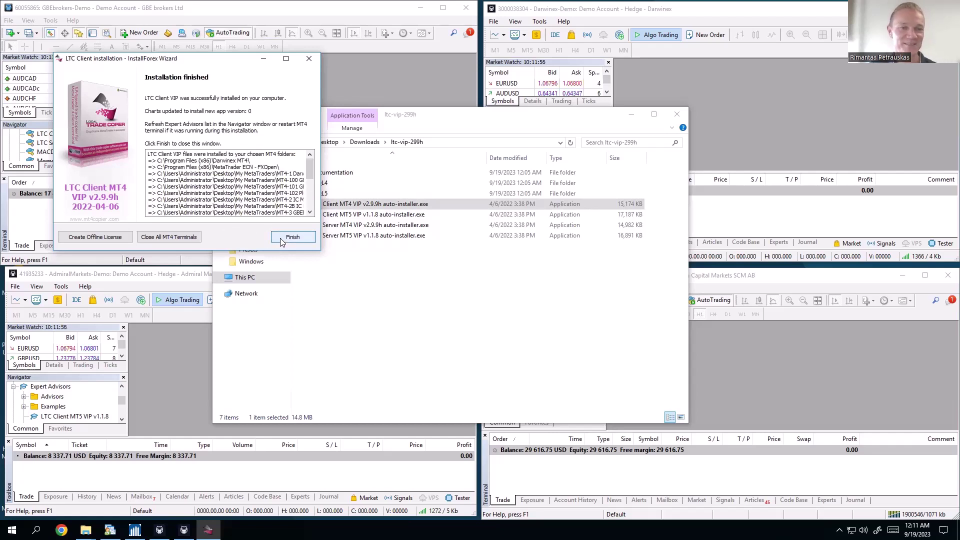
click(281, 241)
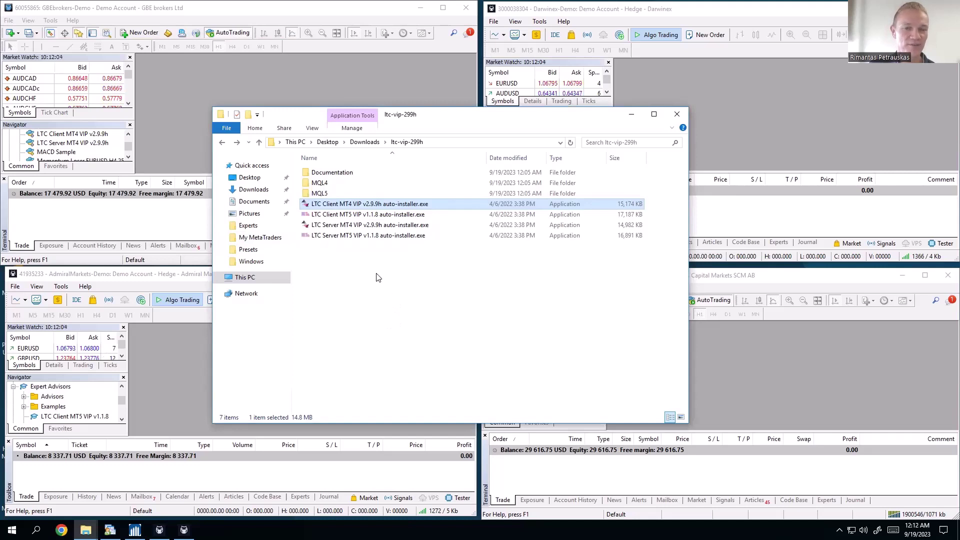
Copy the package's MQL5 folder into the Admiral Markets terminal's data folder, replacing the existing files, and close both folder windows
right_click(325, 195)
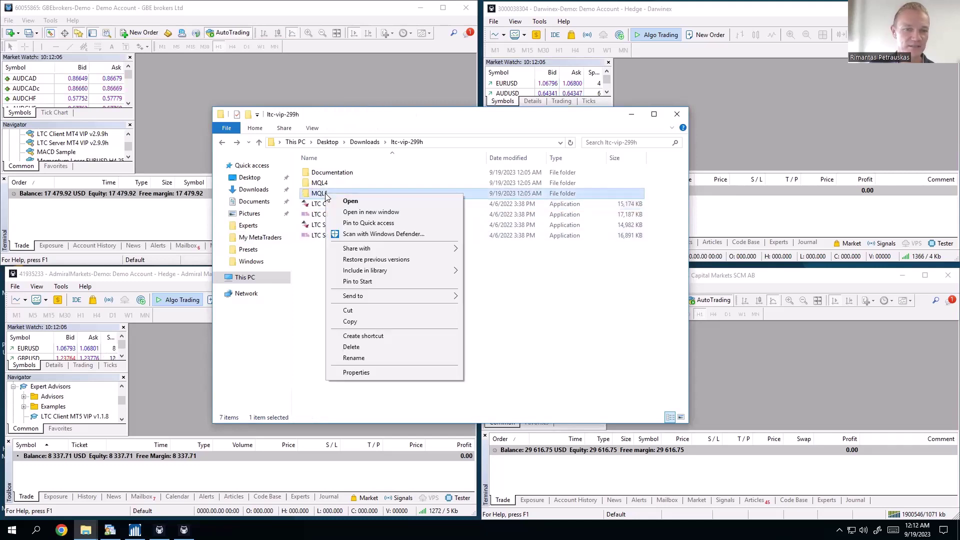
click(359, 322)
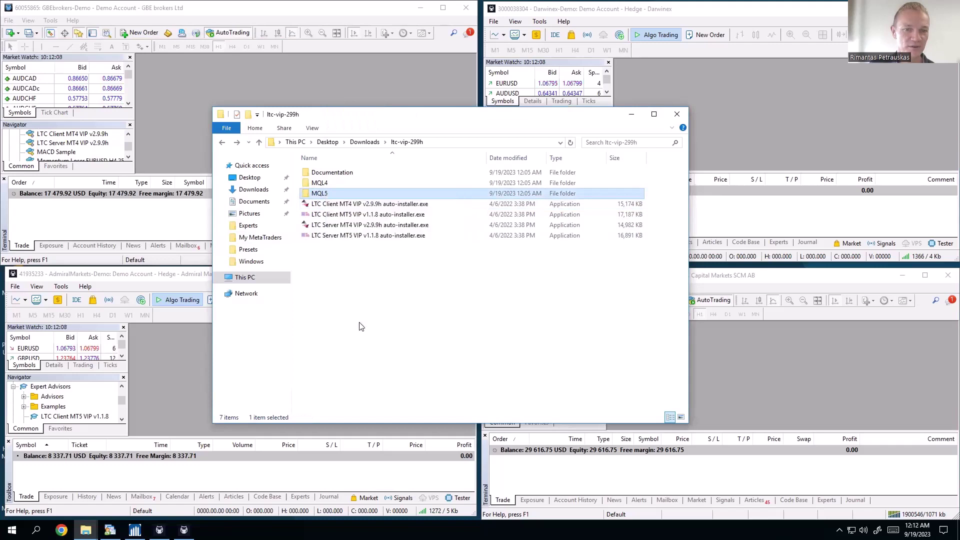
click(36, 278)
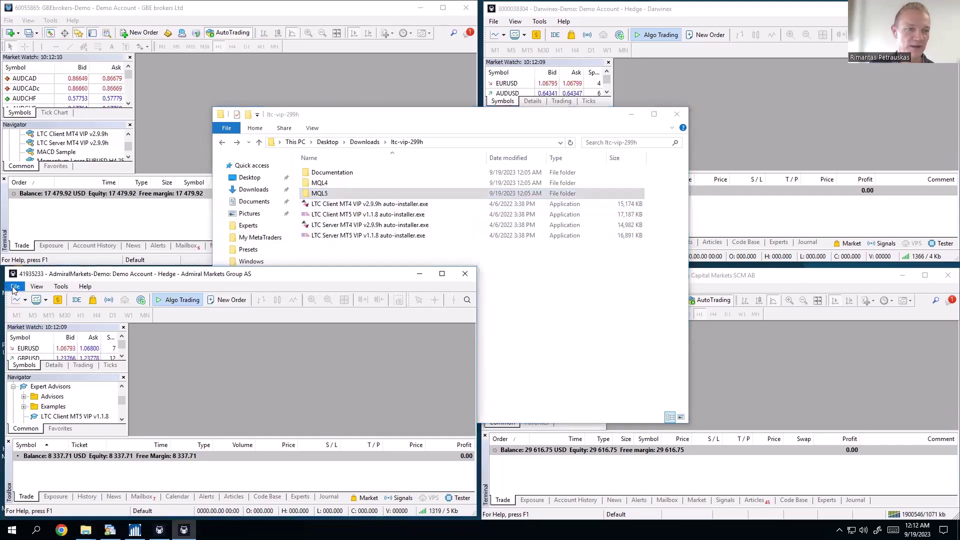
click(15, 286)
click(53, 338)
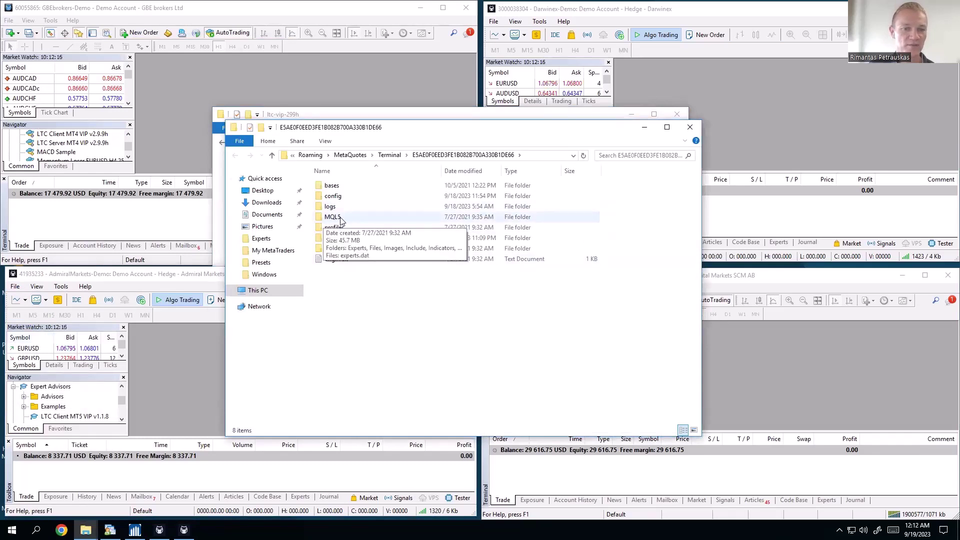
right_click(379, 305)
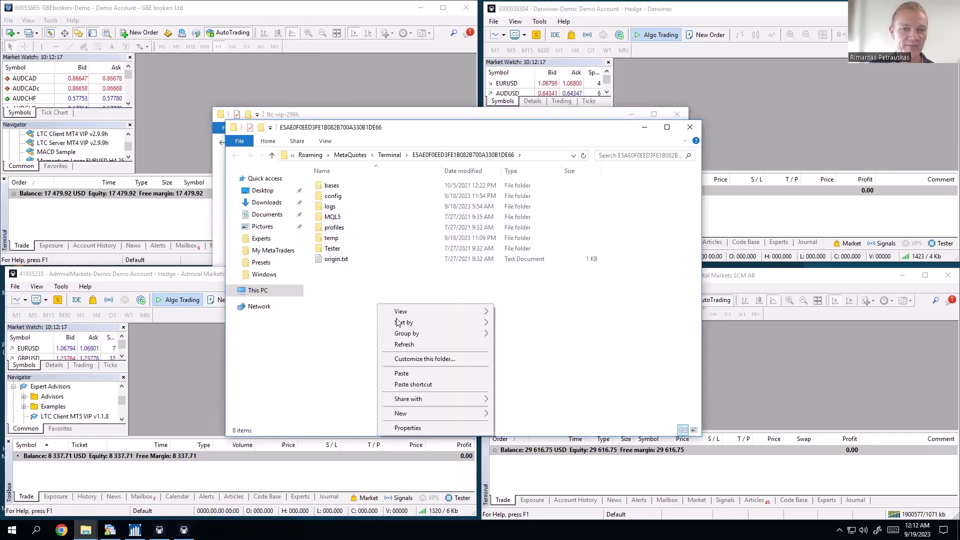
click(424, 373)
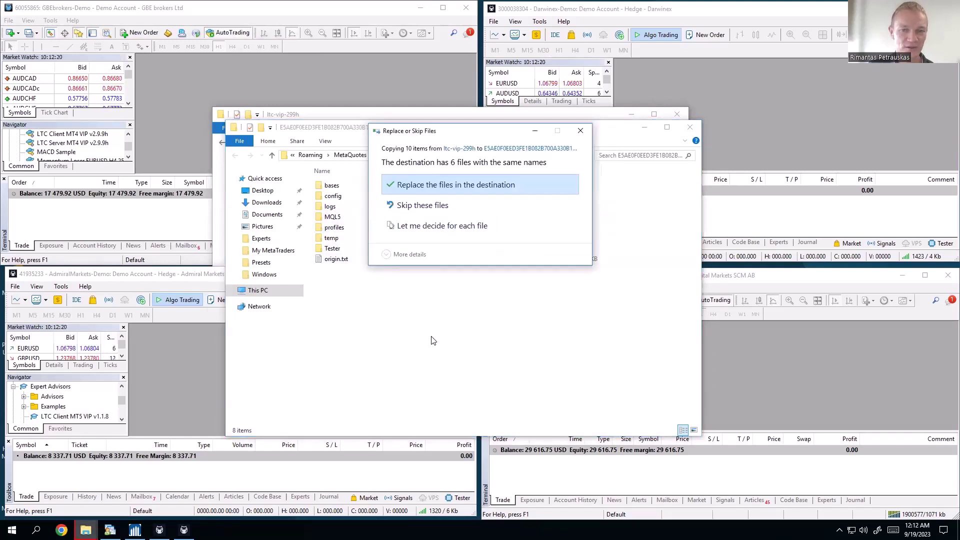
click(449, 185)
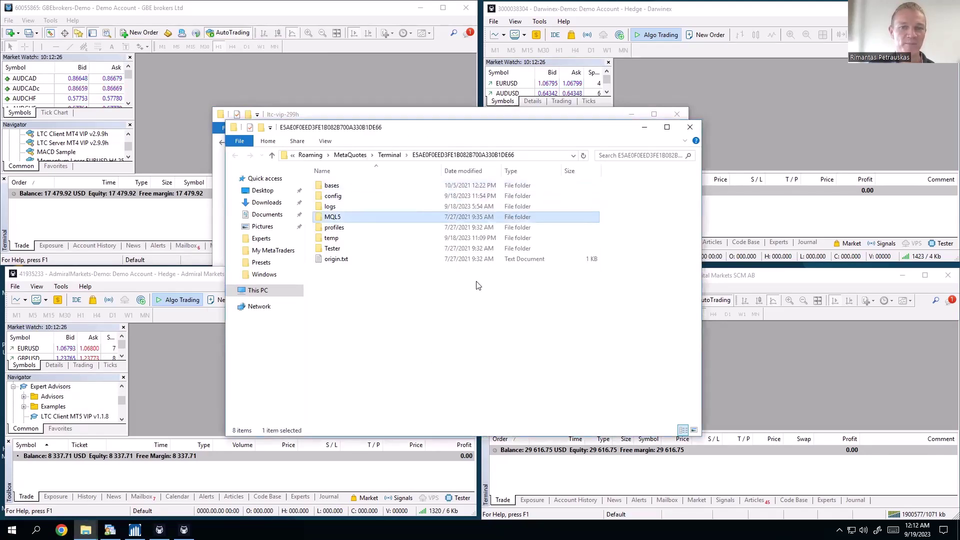
click(690, 129)
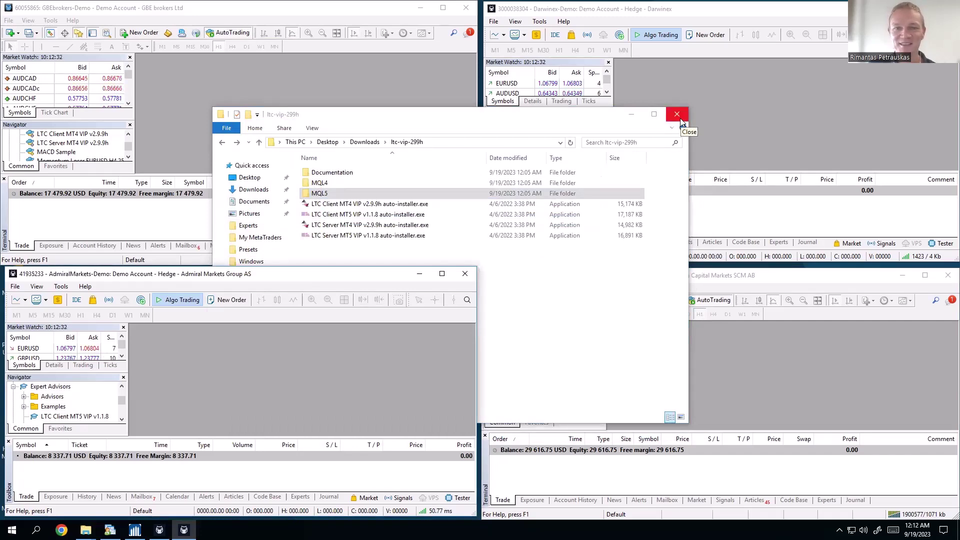
click(677, 115)
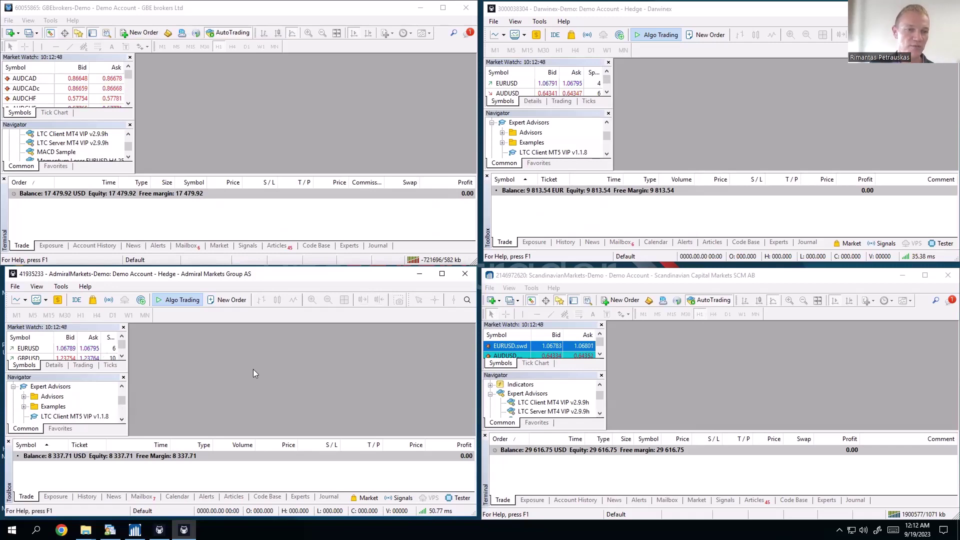
Bring the Darwinex and Admiral Markets terminals forward and check Admiral's Navigator for the LTC Client and Server MT5 VIP EAs
click(693, 90)
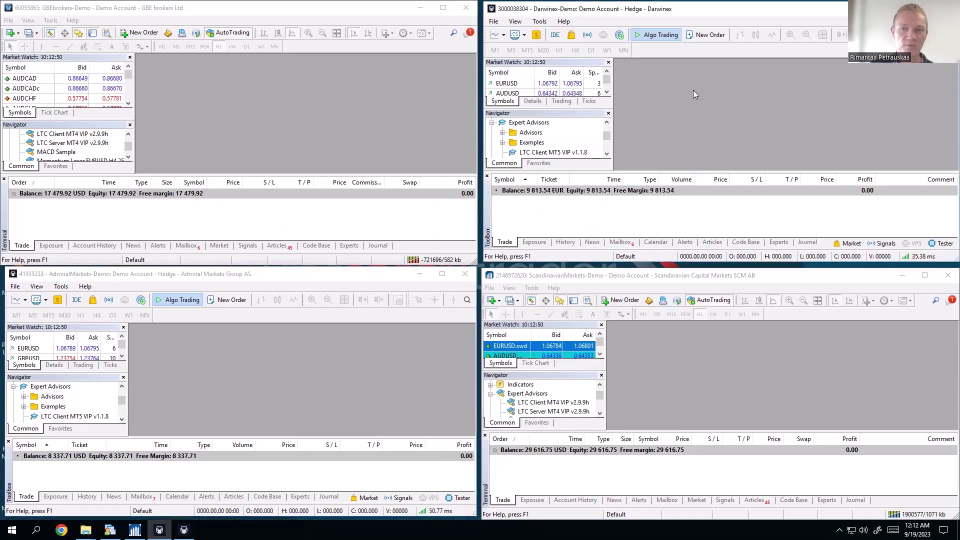
click(291, 376)
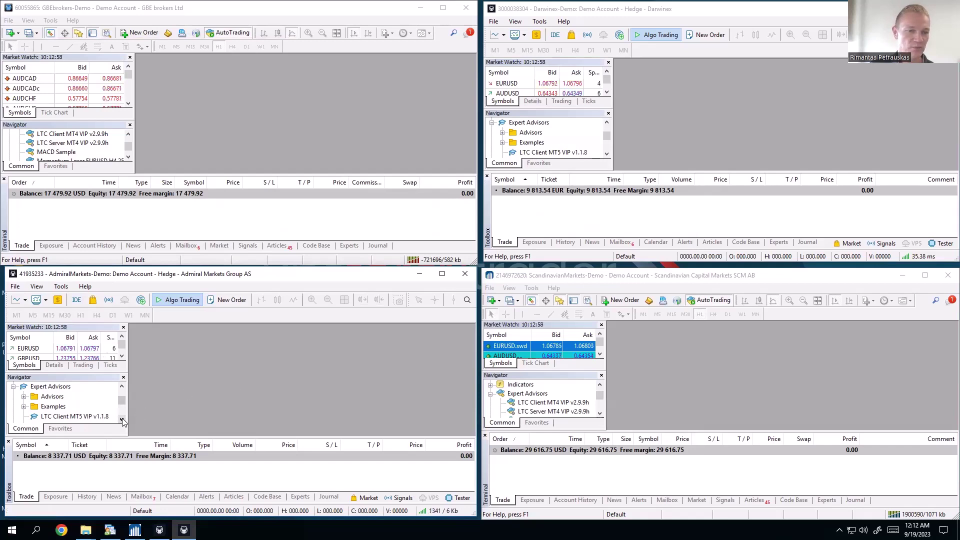
click(62, 417)
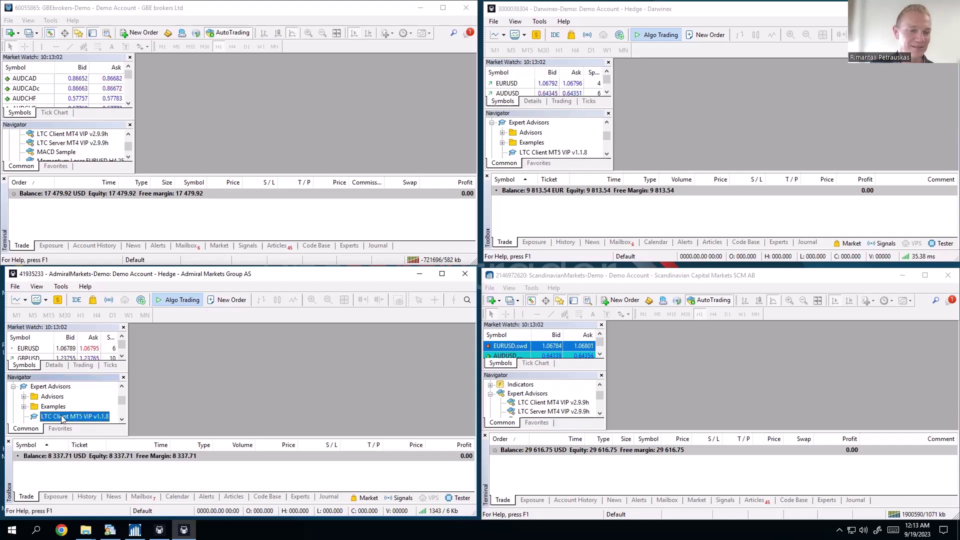
scroll(62, 415, down, 1)
click(73, 398)
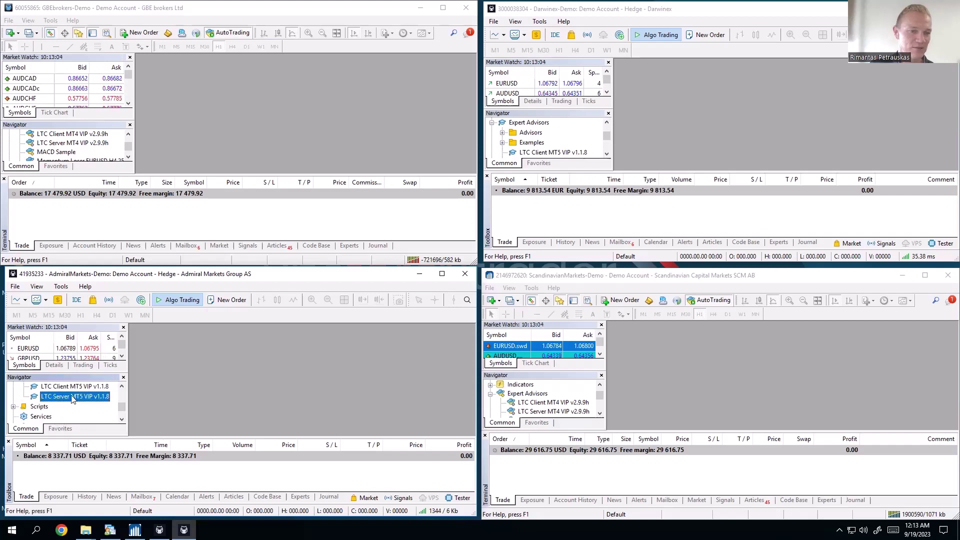
Refresh the Expert Advisors list in the Admiral Markets Navigator and select LTC Client MT5 VIP v1.1.8
scroll(72, 400, up, 2)
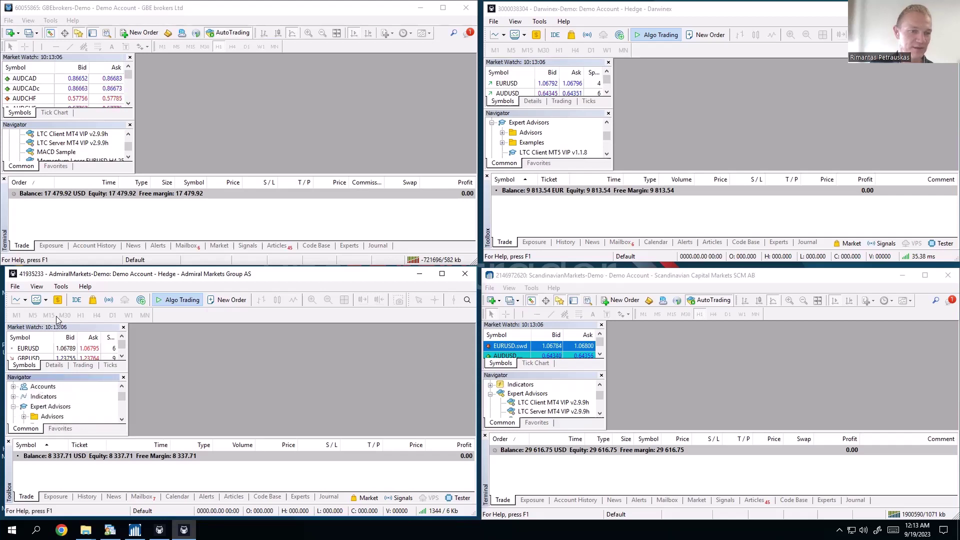
click(37, 286)
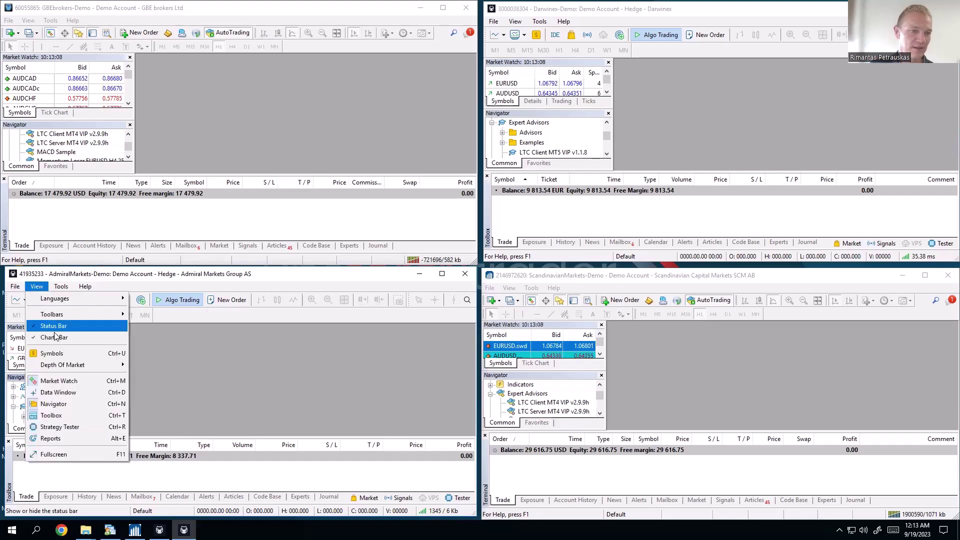
click(55, 405)
right_click(57, 408)
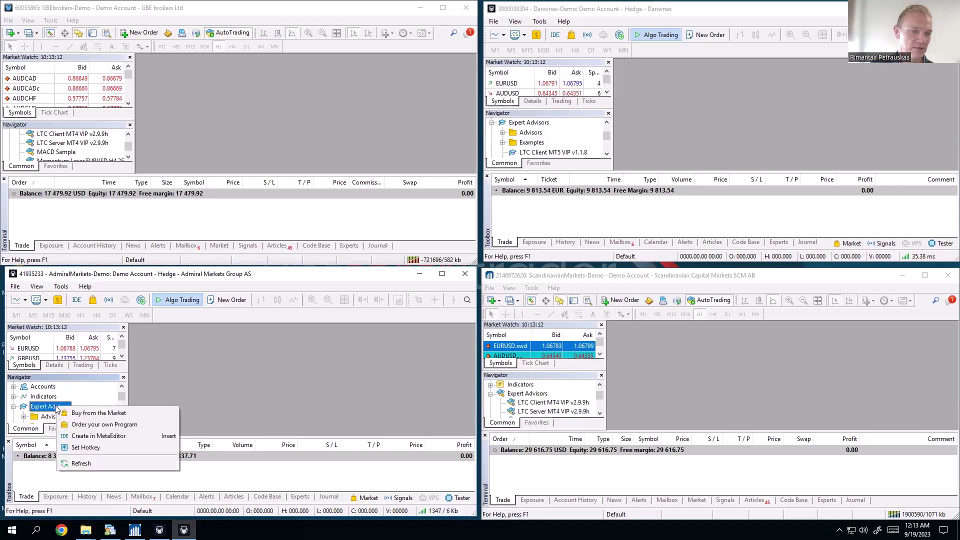
click(90, 463)
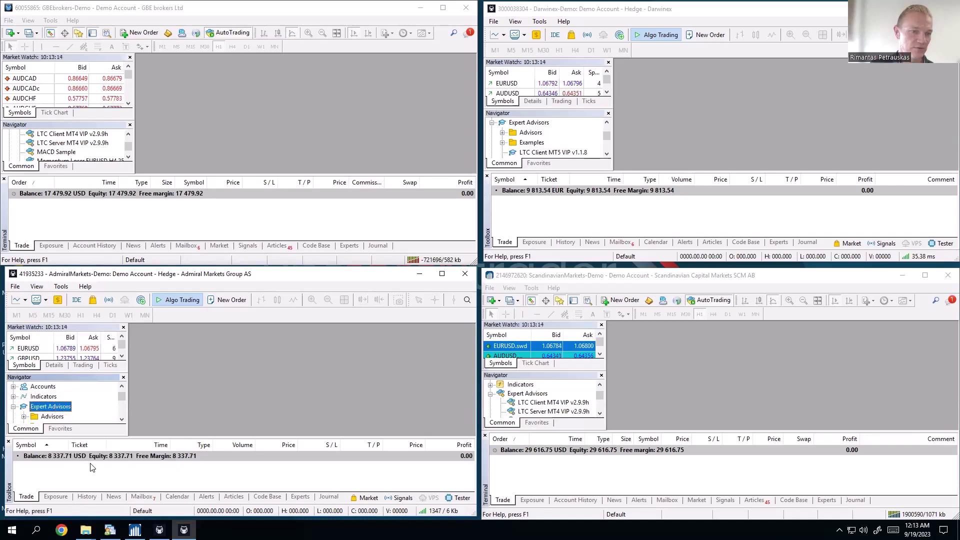
scroll(82, 412, down, 1)
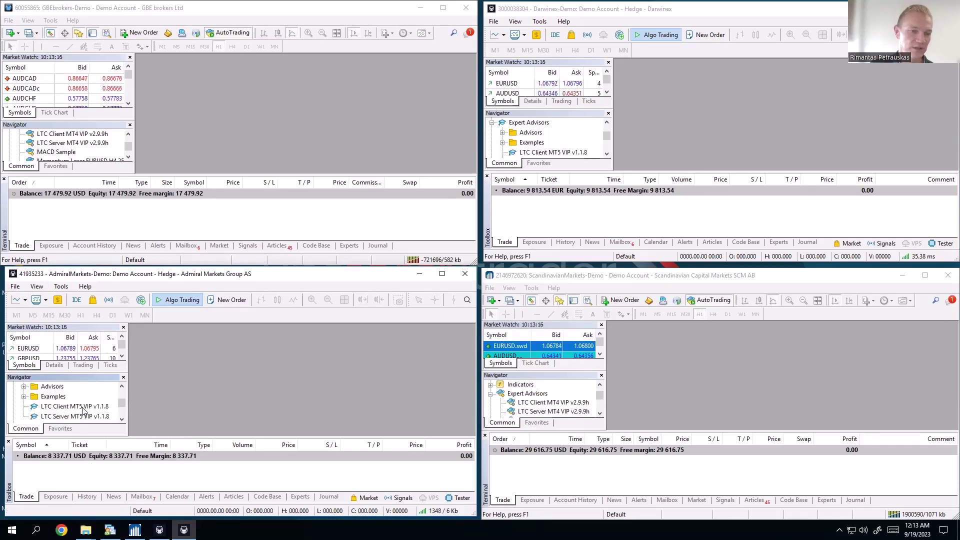
click(75, 407)
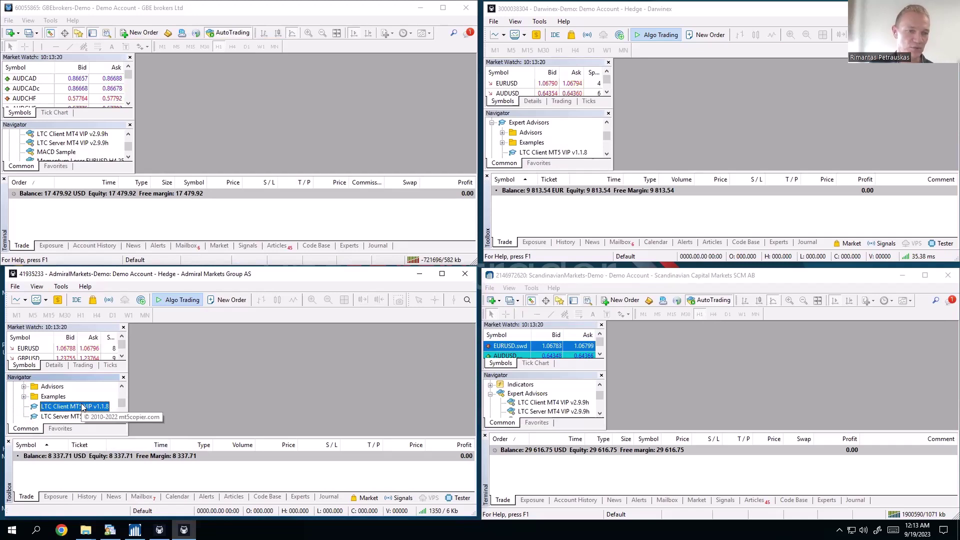
Open a EURUSD chart in the Admiral Markets terminal and maximize it
click(68, 352)
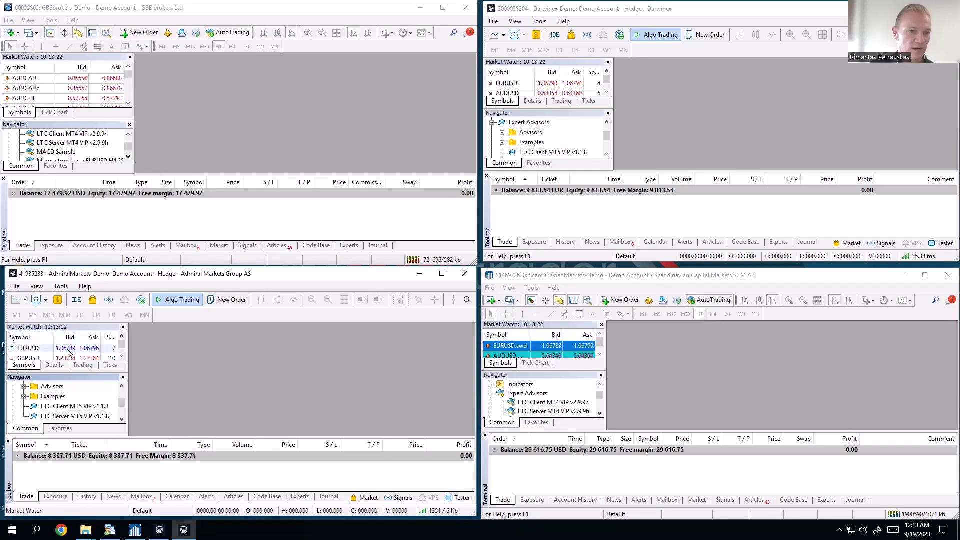
right_click(69, 353)
click(90, 132)
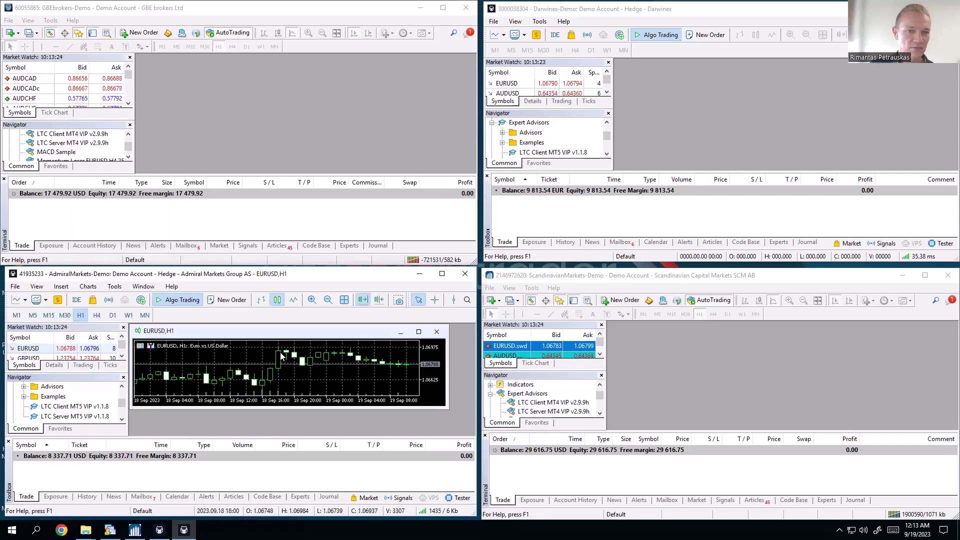
click(418, 332)
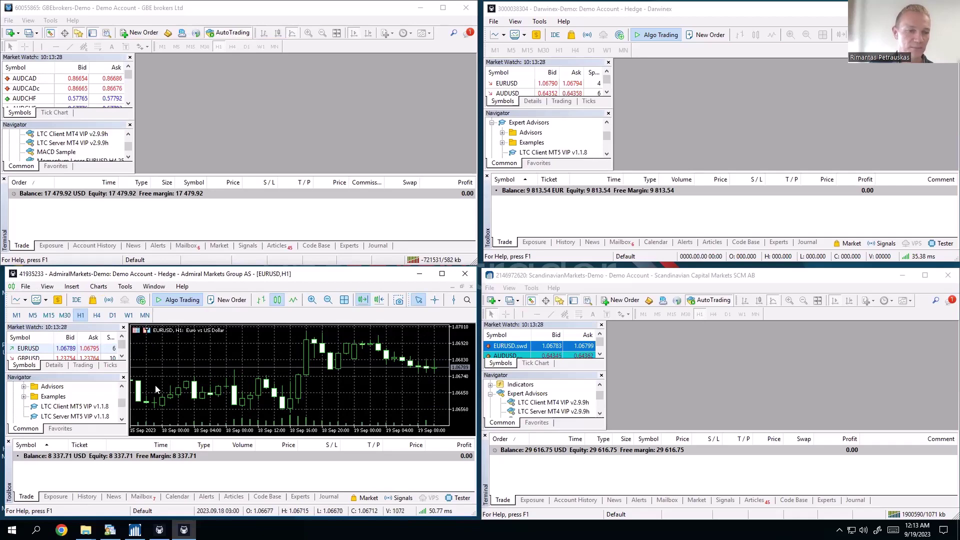
click(75, 417)
drag(79, 418, 206, 376)
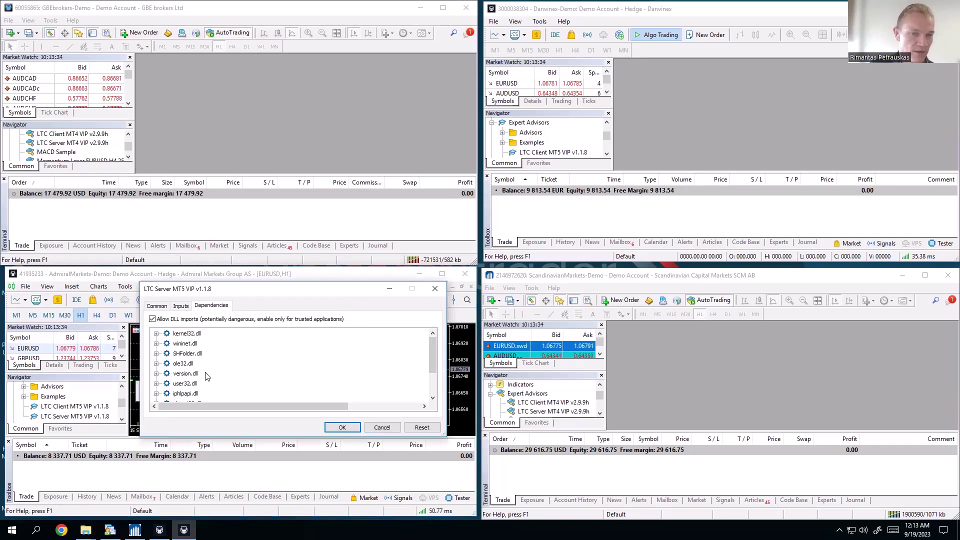
click(187, 310)
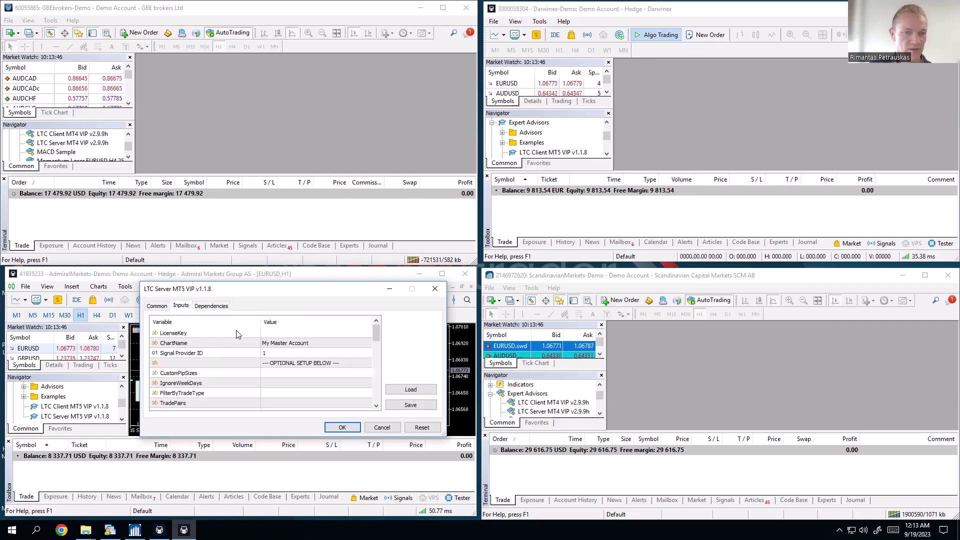
click(213, 308)
click(163, 319)
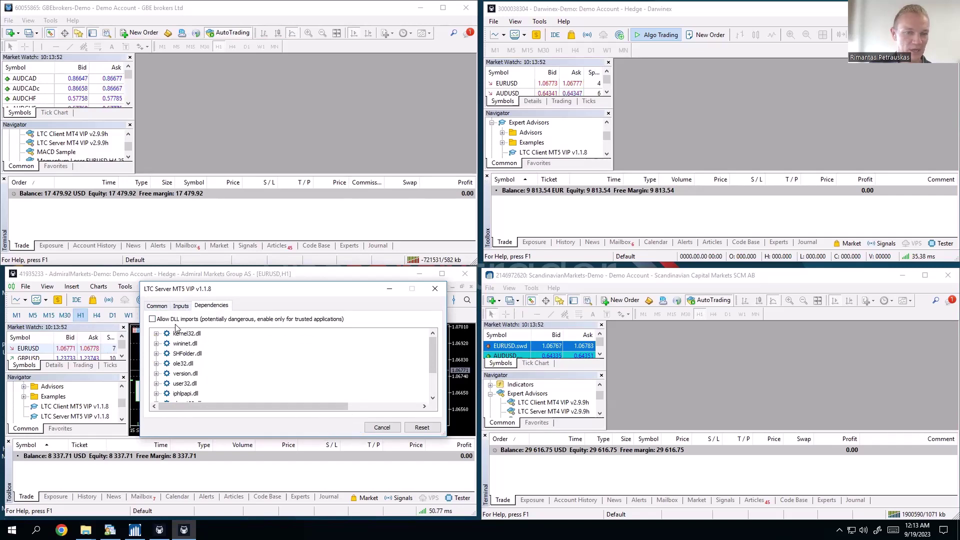
click(153, 320)
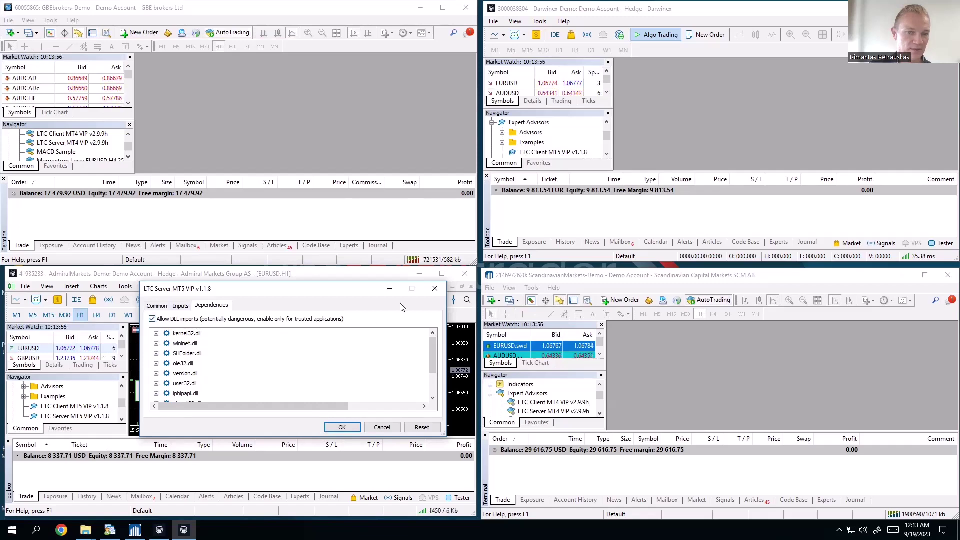
click(434, 290)
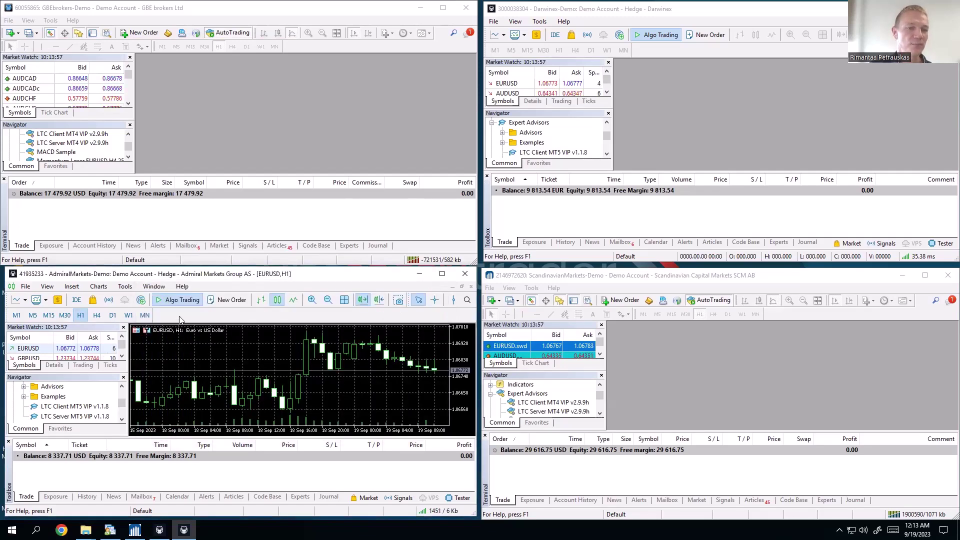
Check the Admiral Markets terminal's Expert Advisors options for the algorithmic trading and DLL imports permissions
click(129, 289)
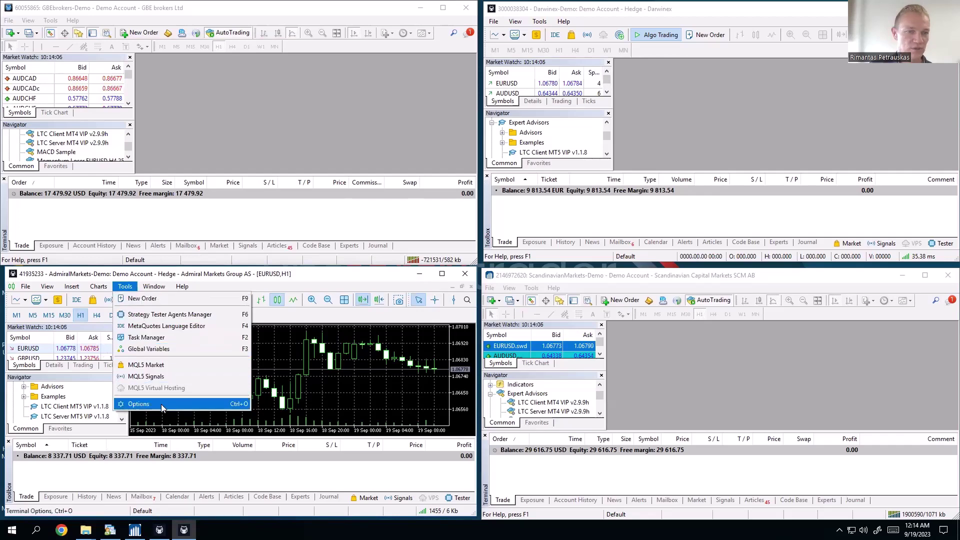
click(139, 404)
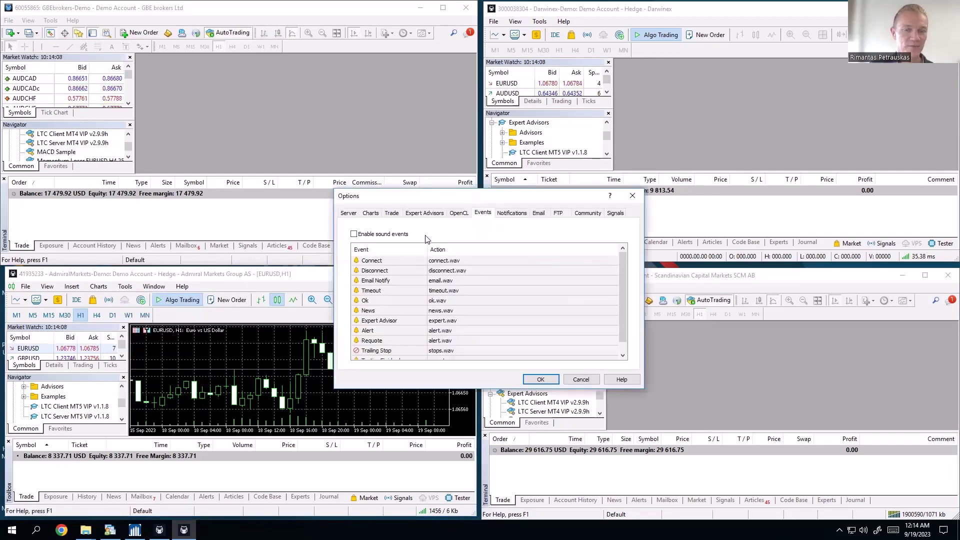
click(434, 213)
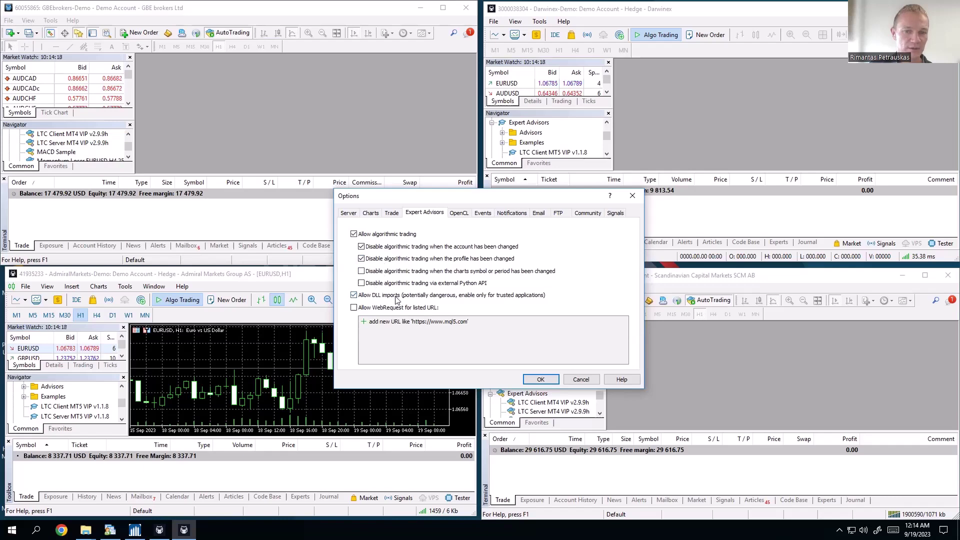
click(550, 380)
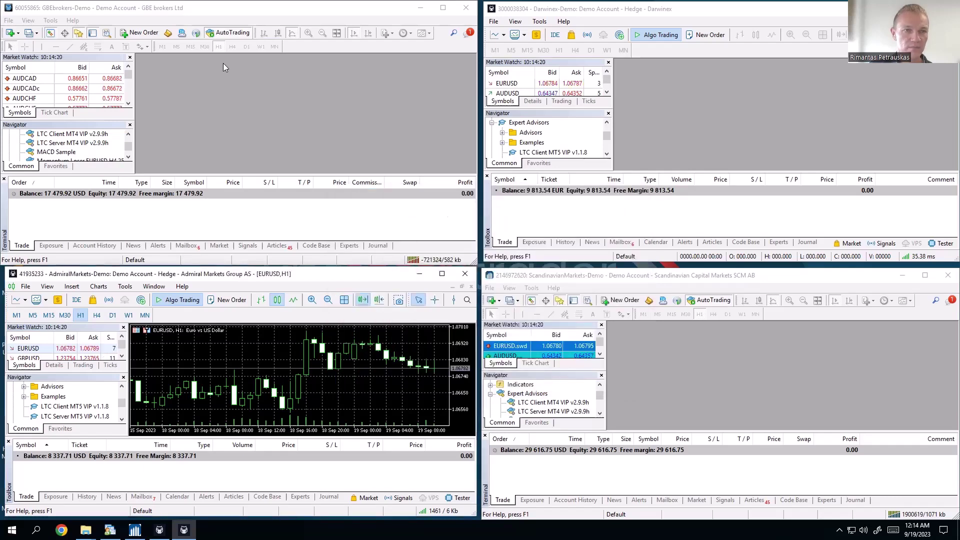
Check the GBE brokers terminal's Expert Advisors options for the automated trading and DLL imports permissions
click(51, 20)
click(65, 87)
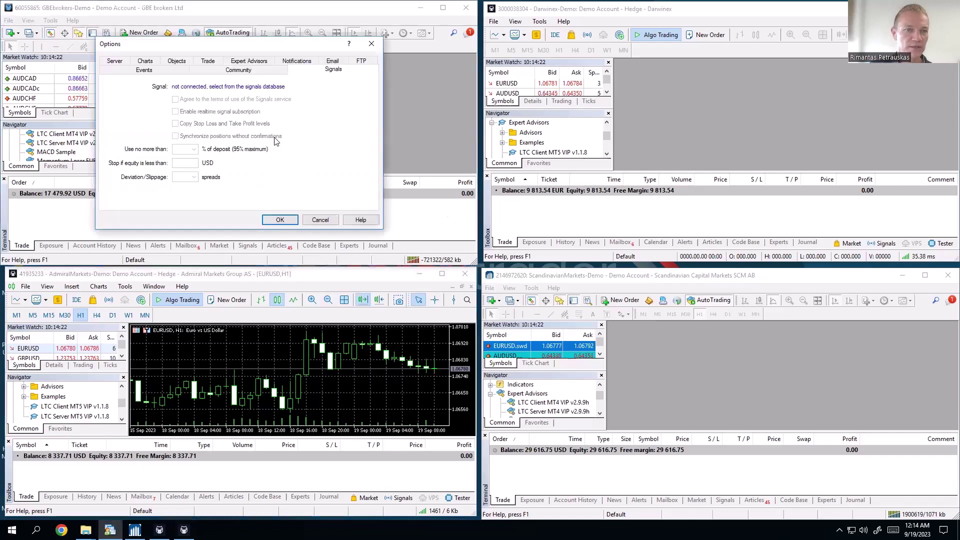
click(249, 61)
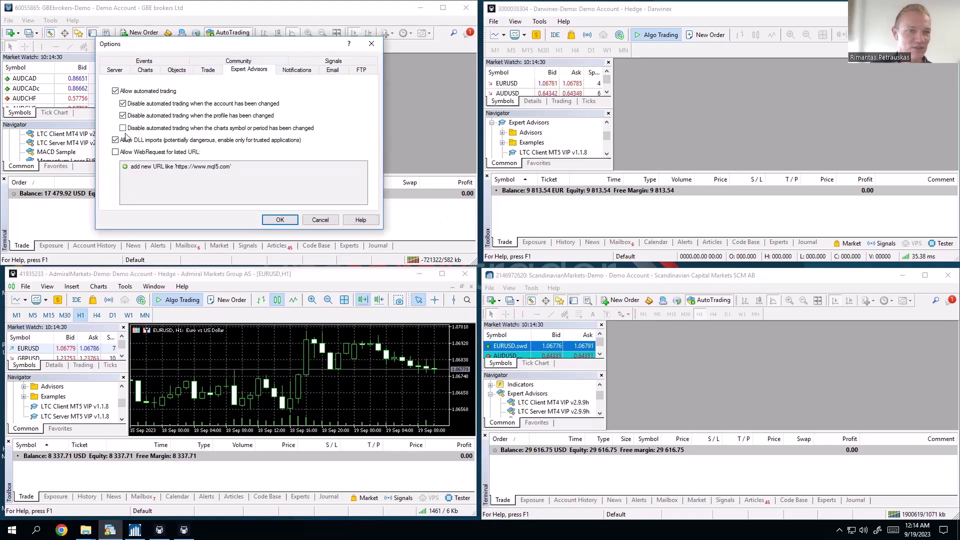
click(280, 220)
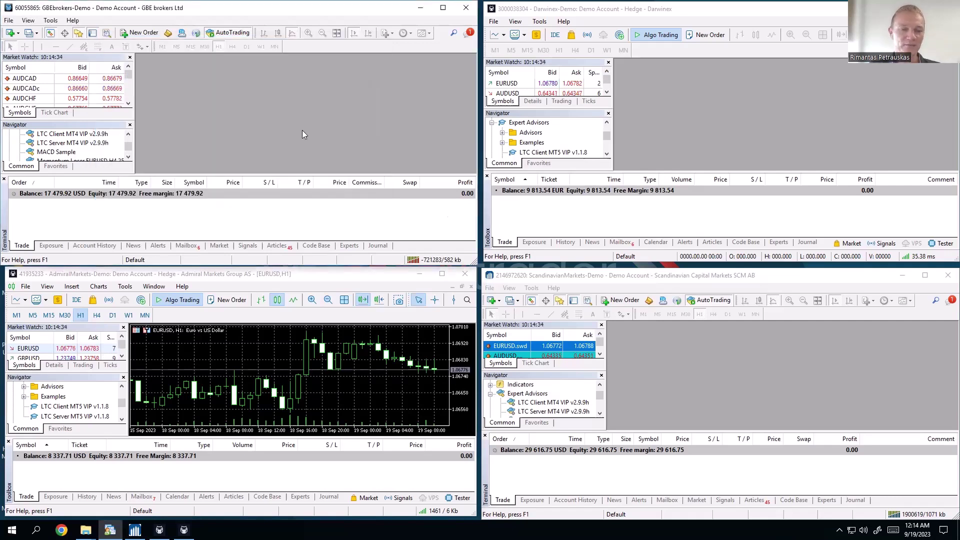
Add LTC Server MT5 VIP v1.1.8 to the Admiral Markets EURUSD chart and allow DLL imports in its dependencies
click(224, 370)
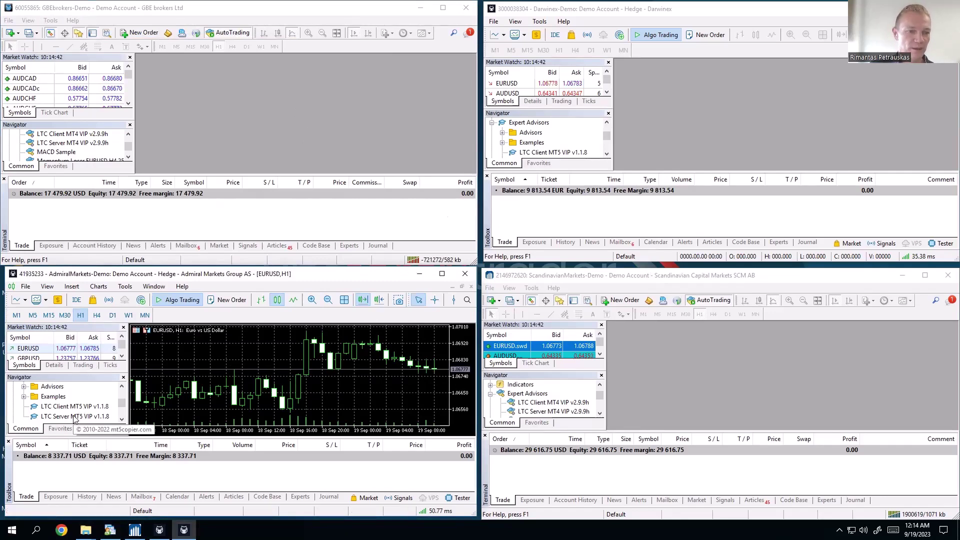
drag(74, 418, 235, 390)
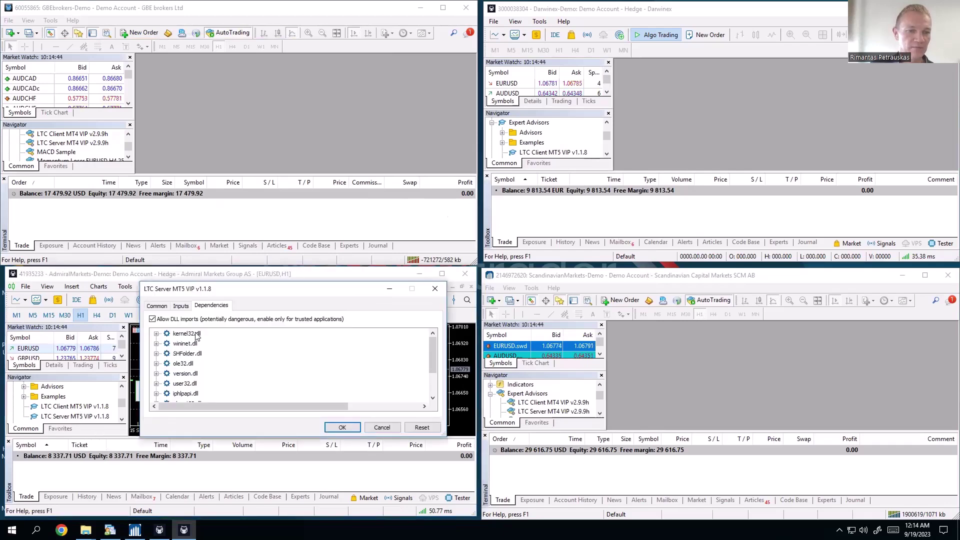
click(153, 320)
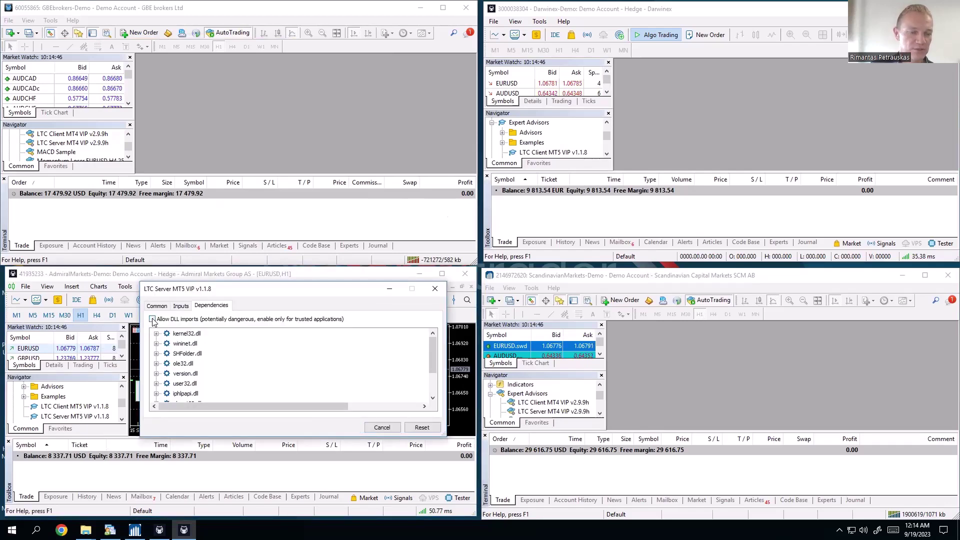
click(153, 319)
click(152, 320)
click(152, 319)
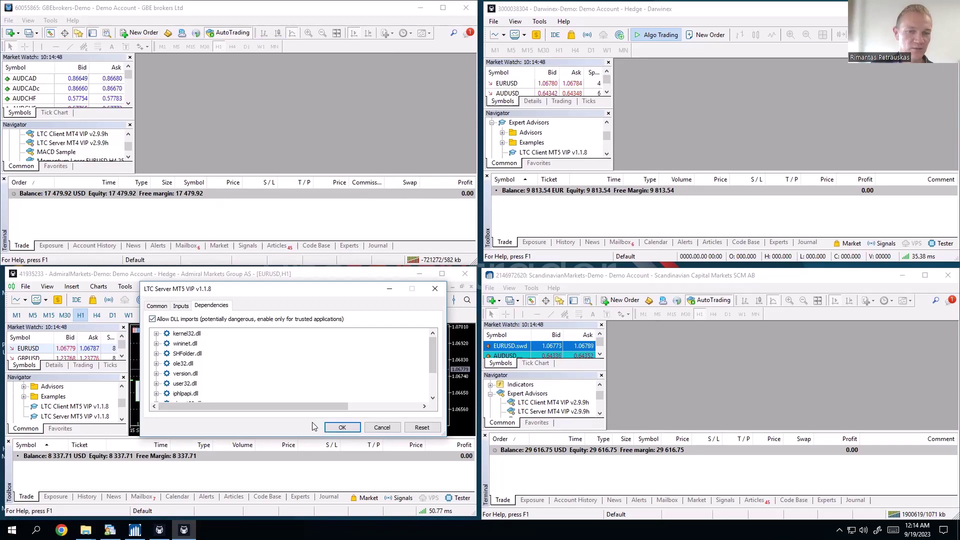
Enter a sample license key in the server EA's LicenseKey input and clear it again
click(187, 307)
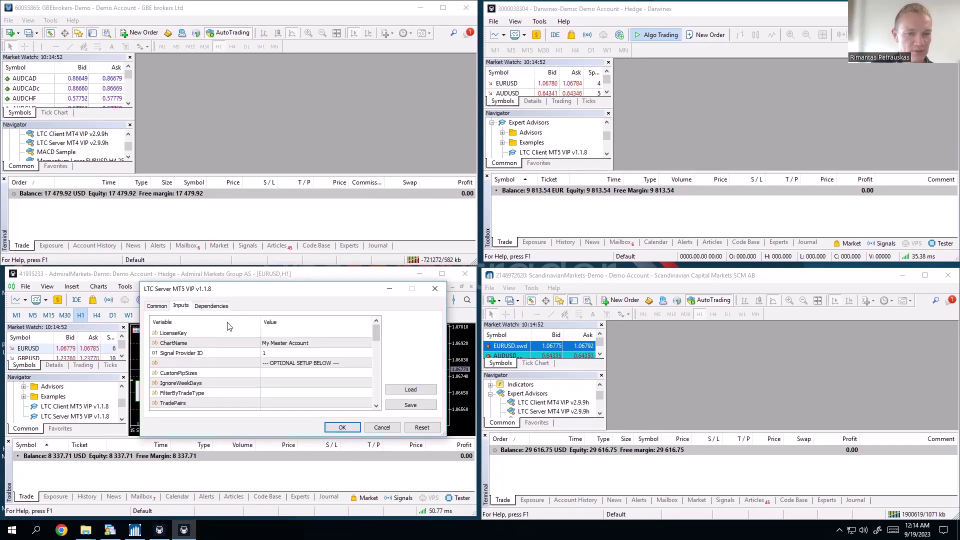
click(209, 333)
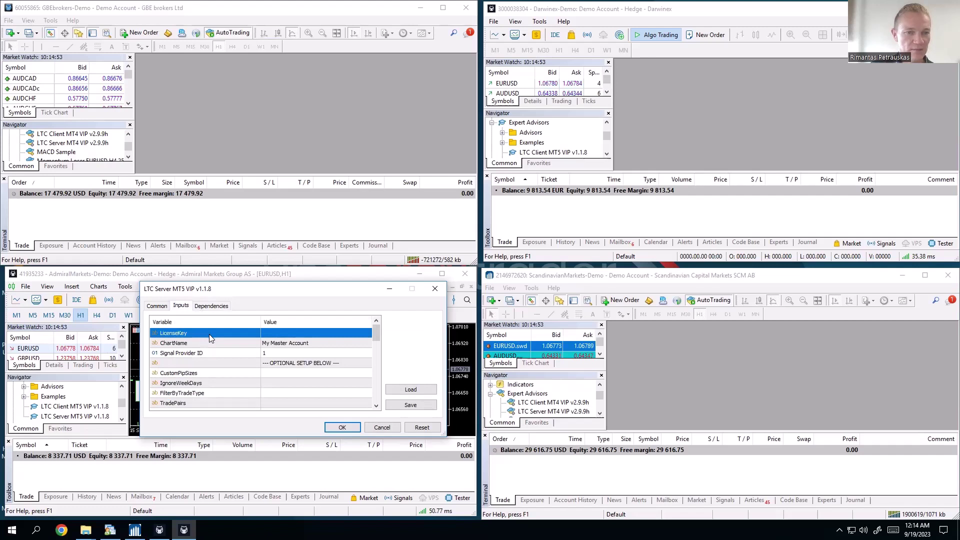
click(284, 333)
click(250, 334)
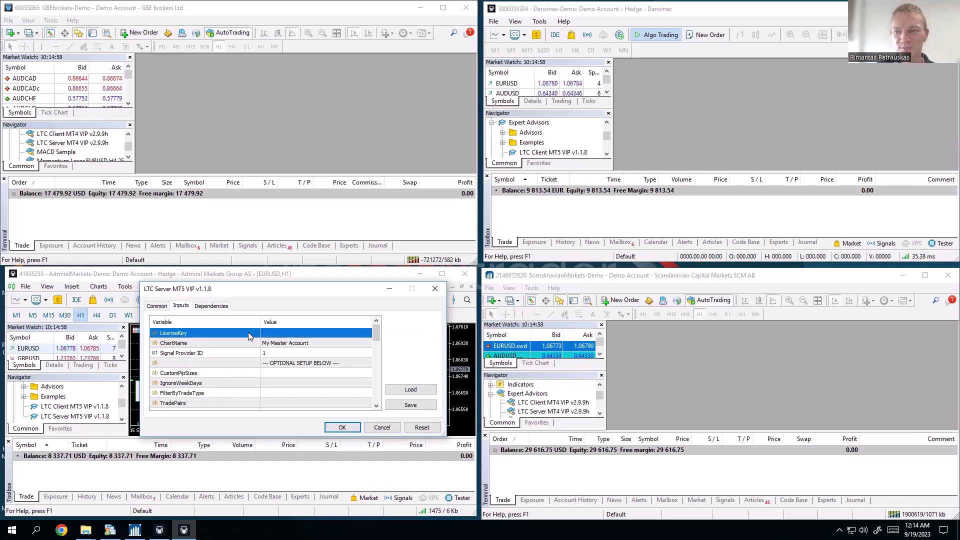
click(323, 332)
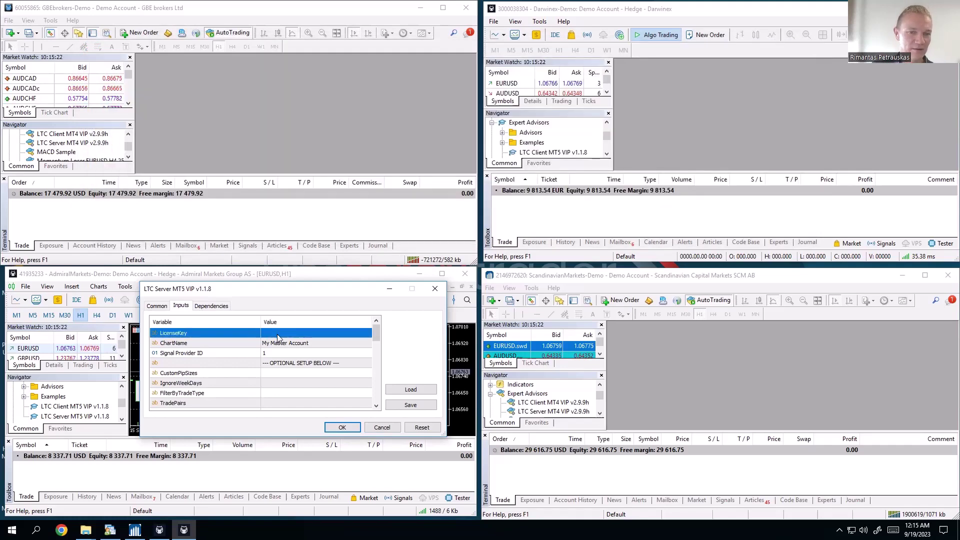
text(YDGYTYUEYE)
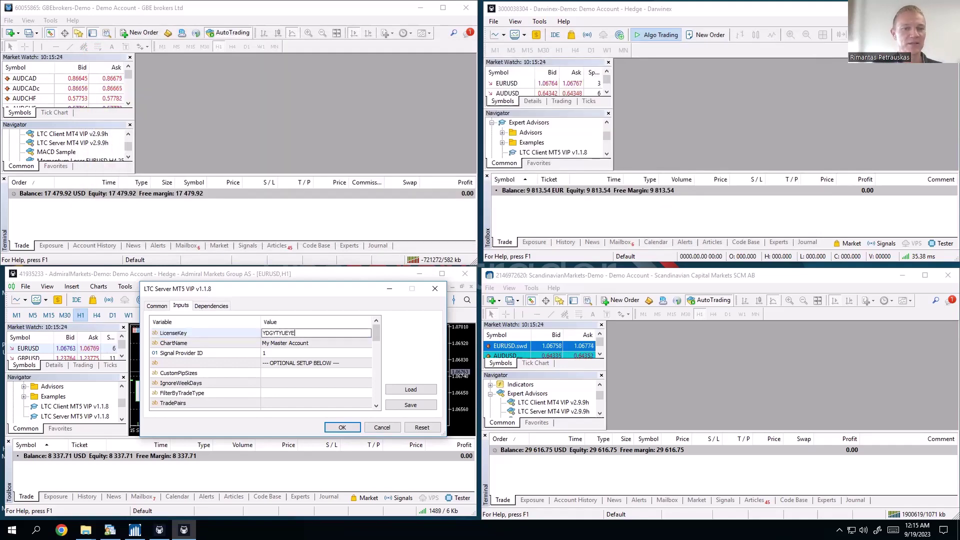
key(Return)
click(277, 335)
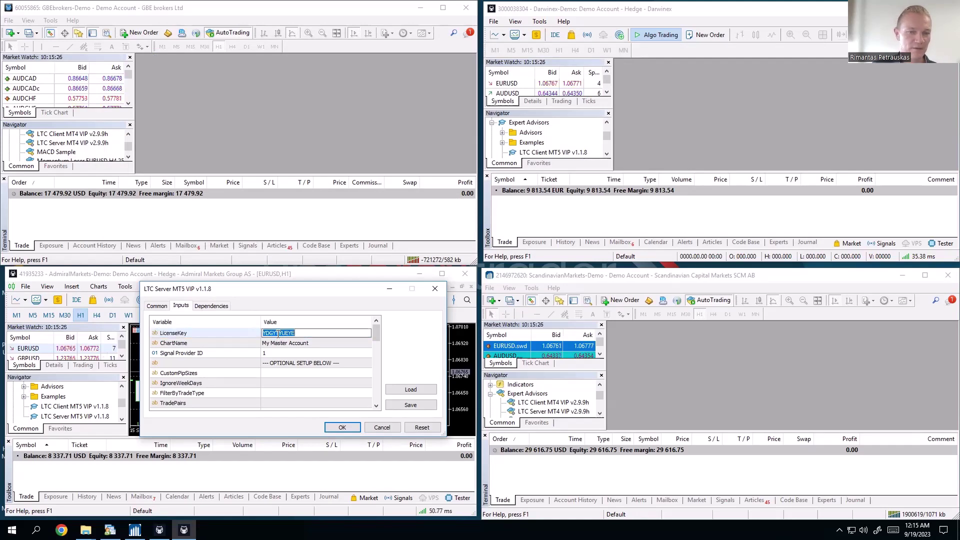
key(BackSpace)
key(Return)
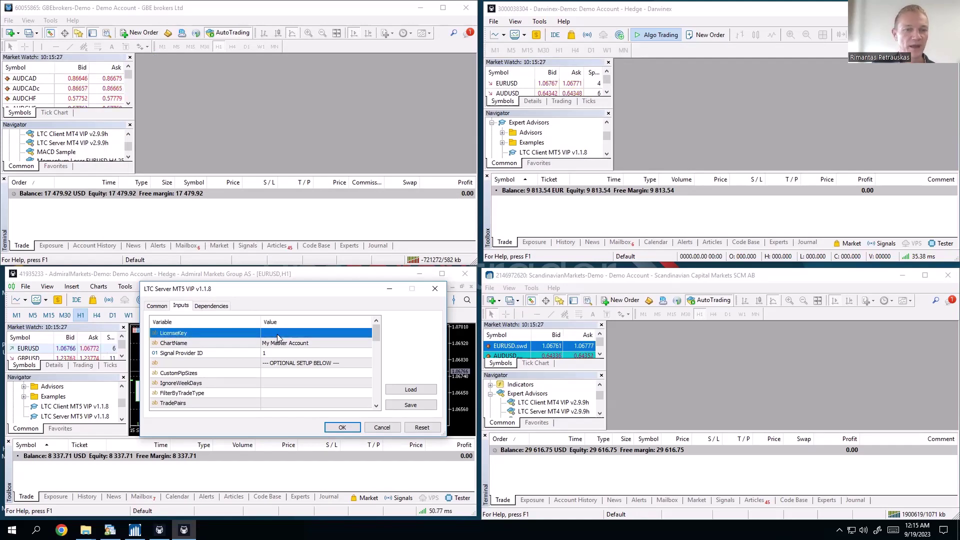
Apply the server EA settings to the EURUSD chart, and review the EA's remaining inputs without changing them
click(332, 426)
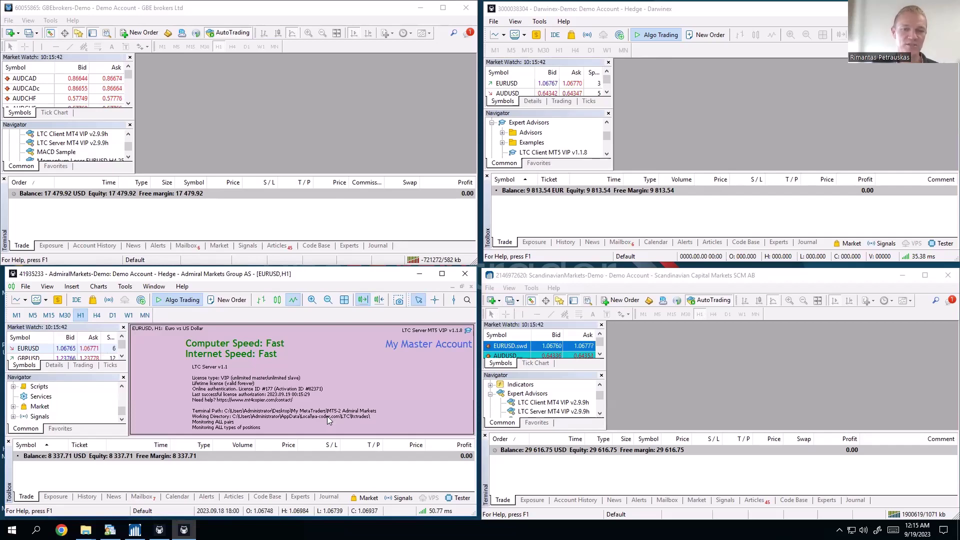
click(468, 334)
scroll(312, 366, down, 5)
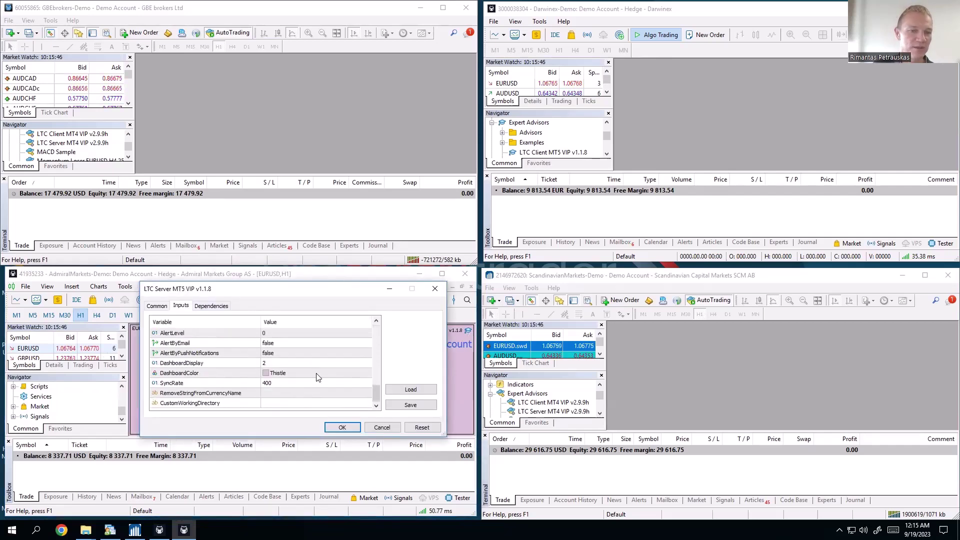
click(382, 427)
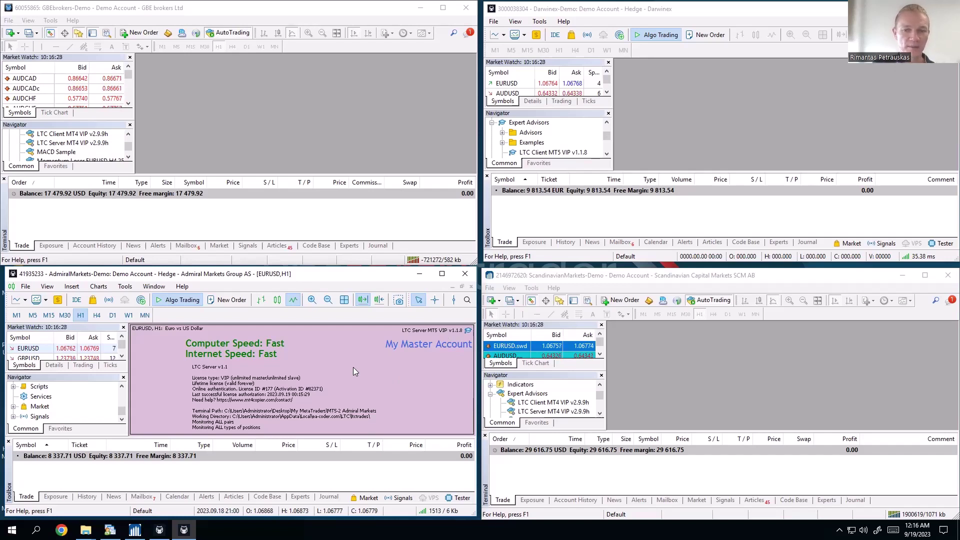
Open an AUDCAD chart in the GBE brokers terminal
click(385, 144)
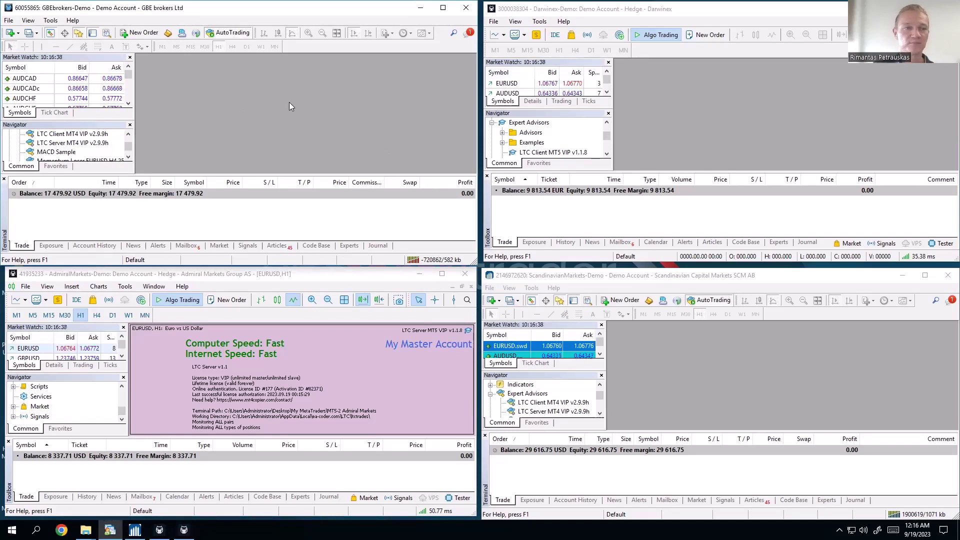
click(689, 371)
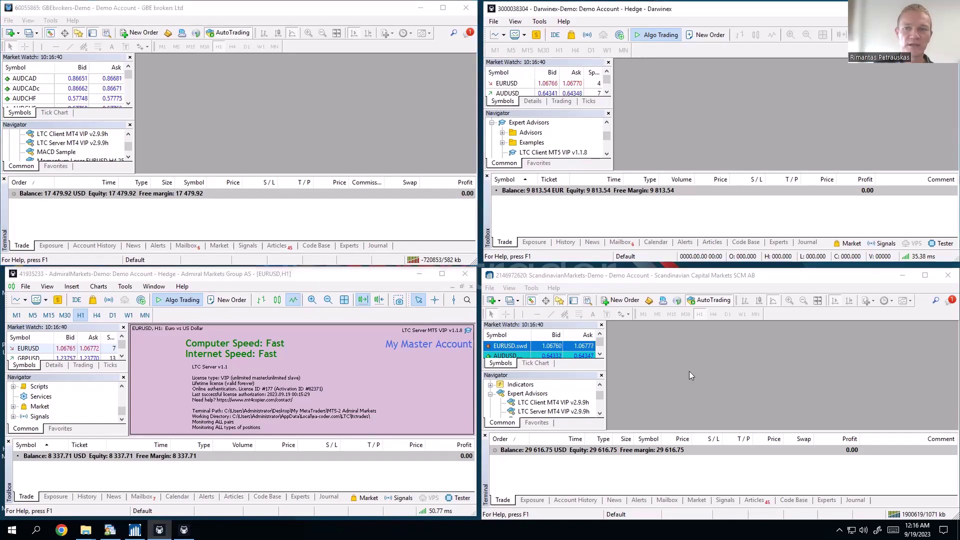
click(295, 117)
right_click(62, 81)
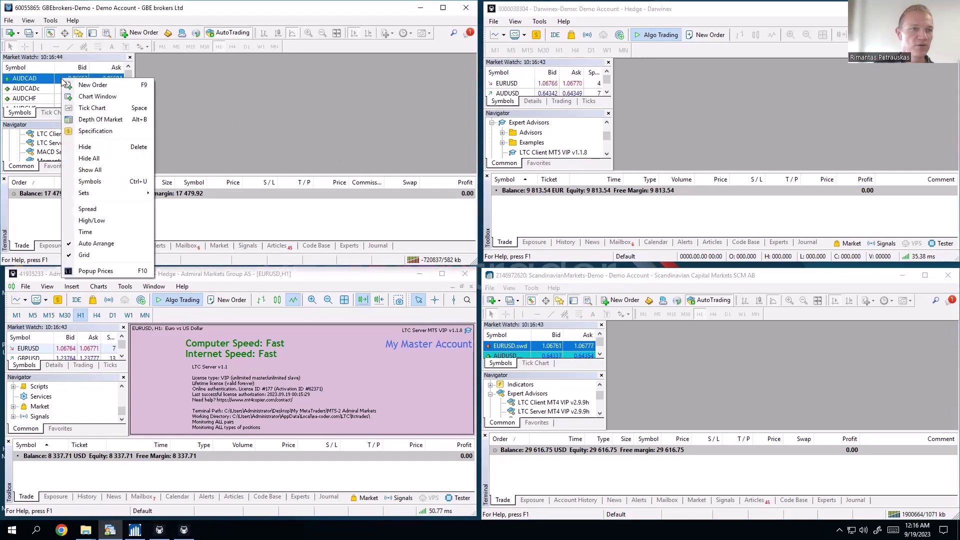
click(96, 96)
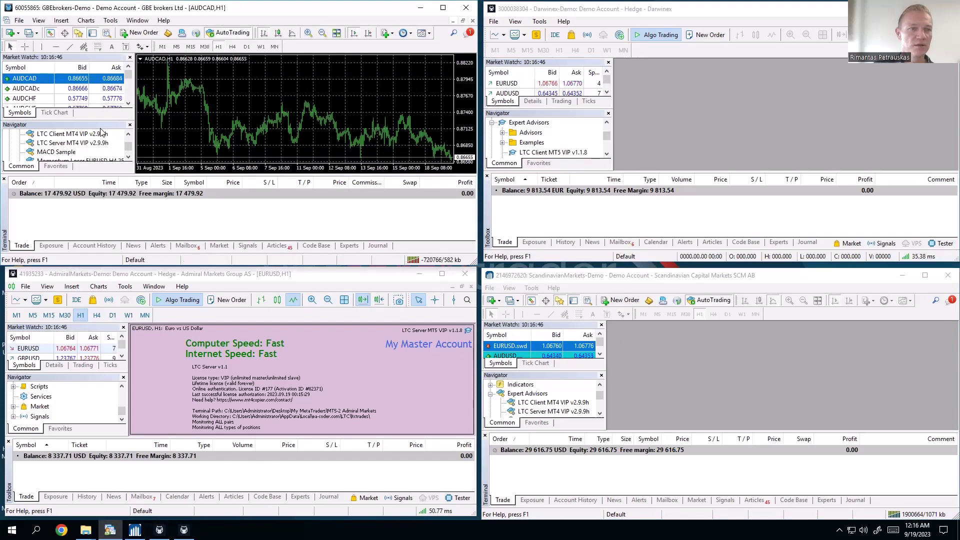
Add LTC Client MT4 VIP v2.9.9h to the GBE brokers AUDCAD chart with DLL imports allowed
click(67, 135)
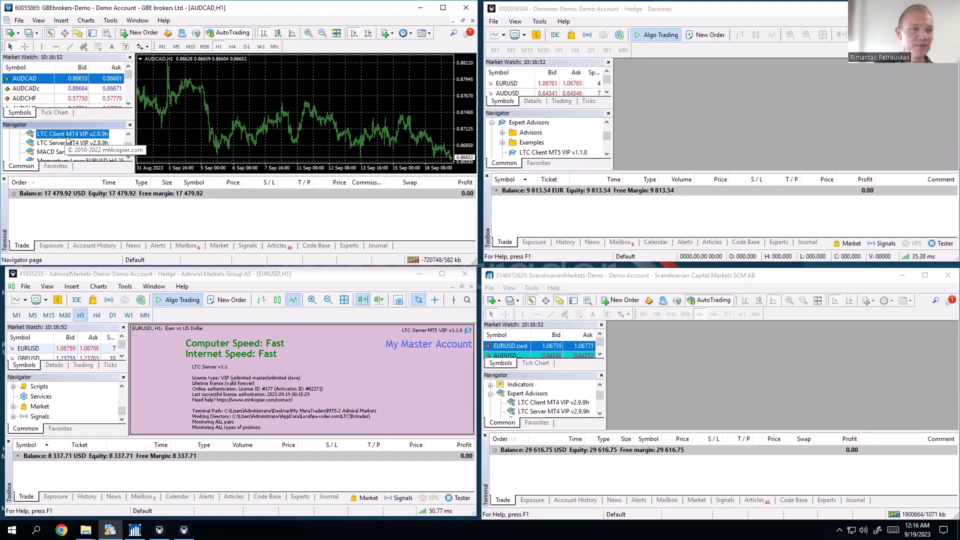
drag(67, 139, 235, 112)
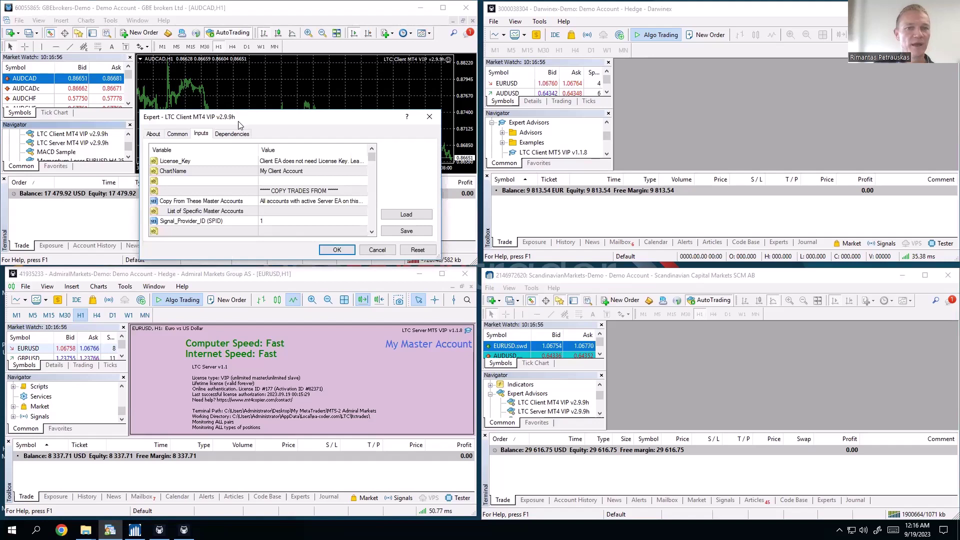
click(175, 134)
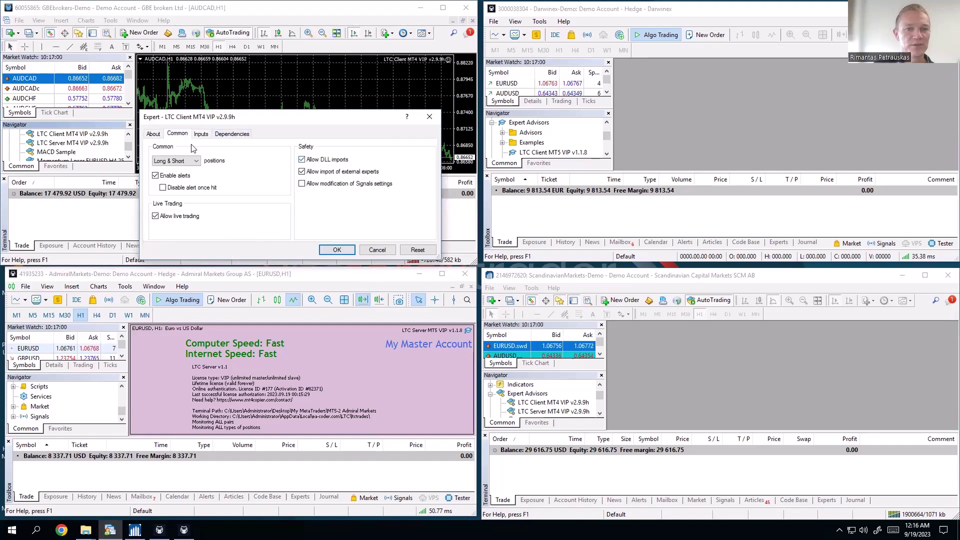
click(305, 159)
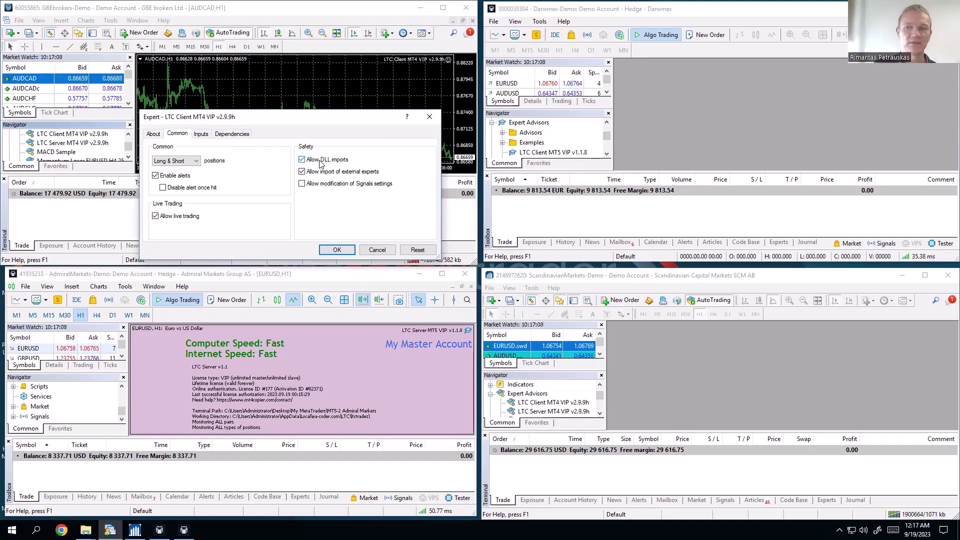
Review the client EA's License_Key and ChartName inputs without changing them, and apply the EA to the AUDCAD chart
click(207, 136)
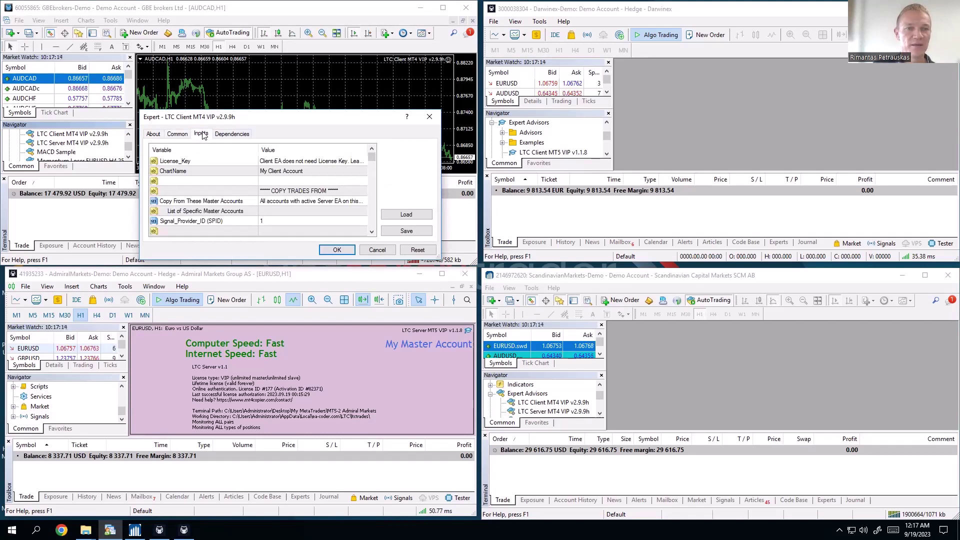
click(266, 164)
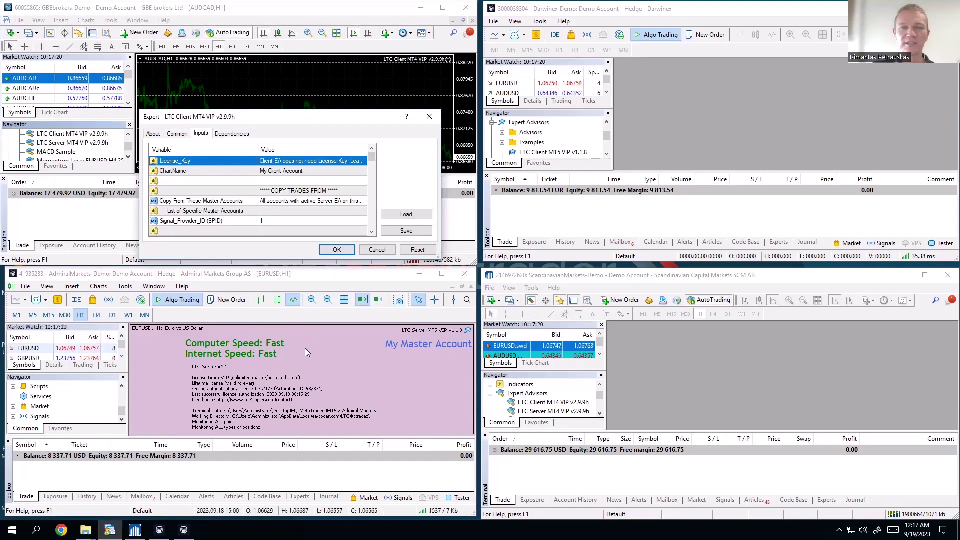
scroll(290, 187, down, 2)
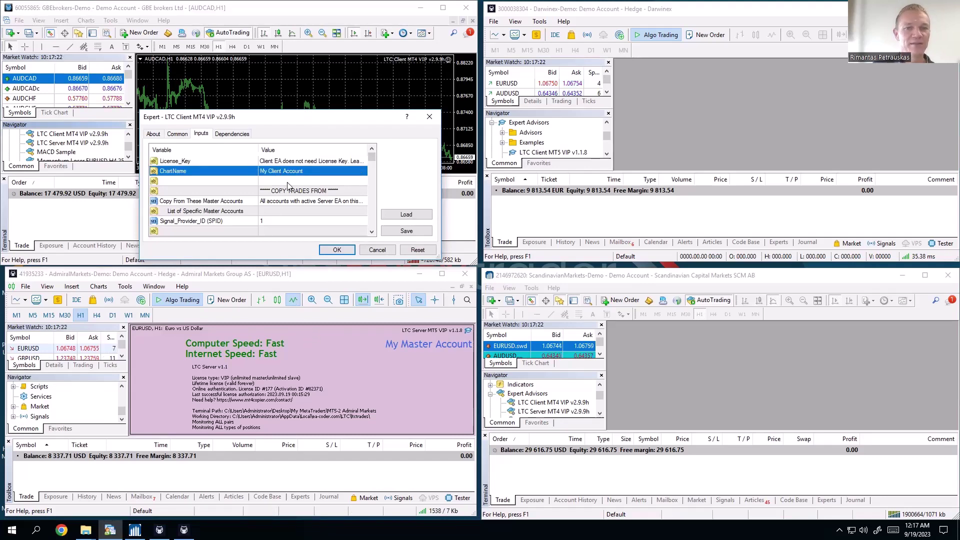
mouse_move(371, 160)
mouse_down()
mouse_move(371, 213)
mouse_move(374, 151)
mouse_up()
click(335, 161)
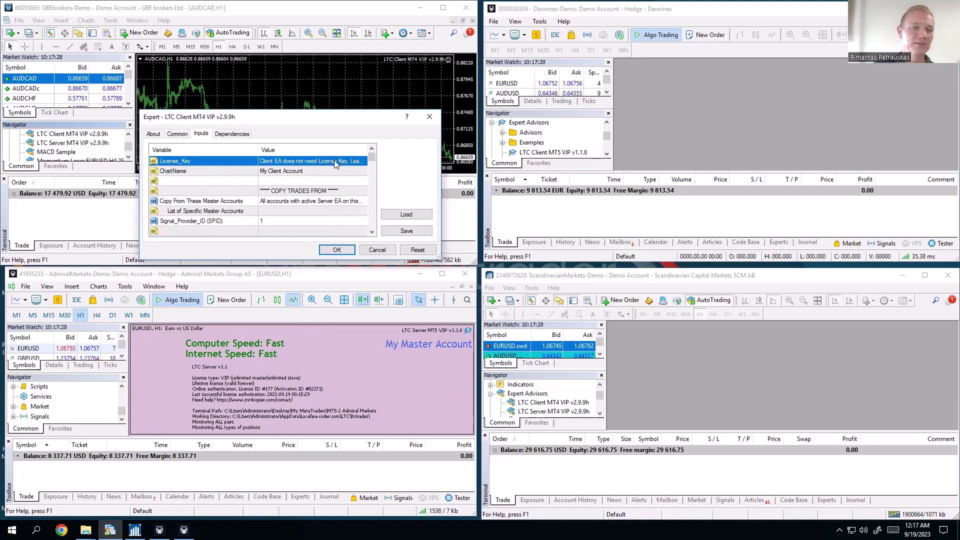
click(337, 250)
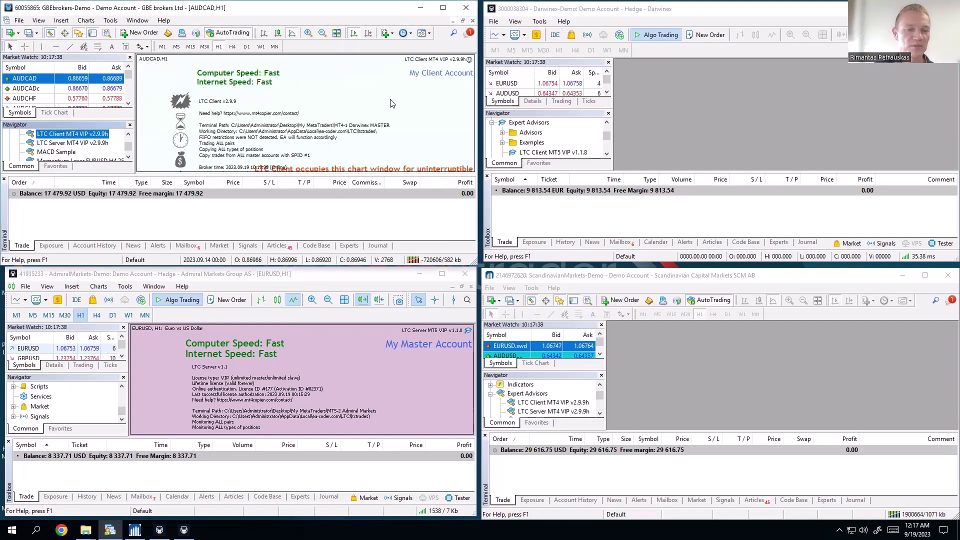
click(203, 227)
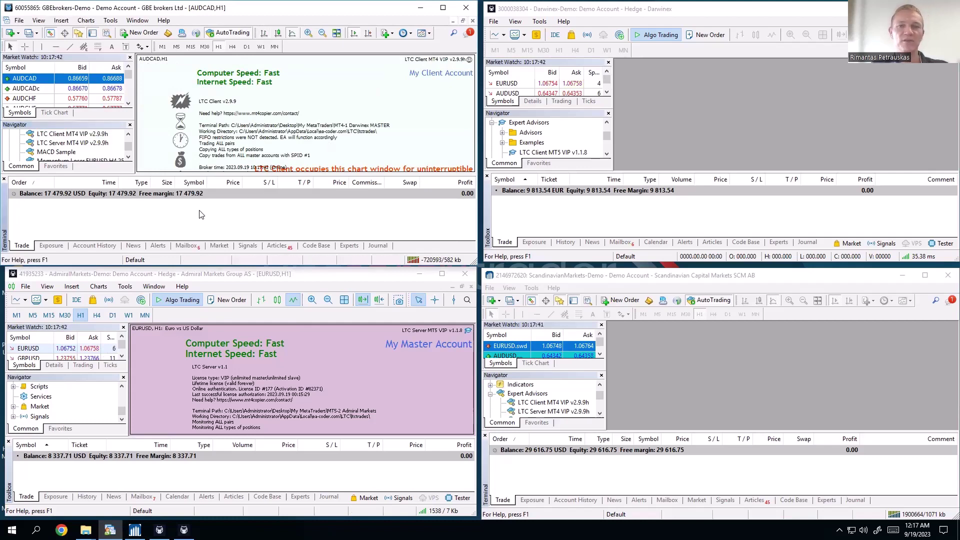
click(50, 461)
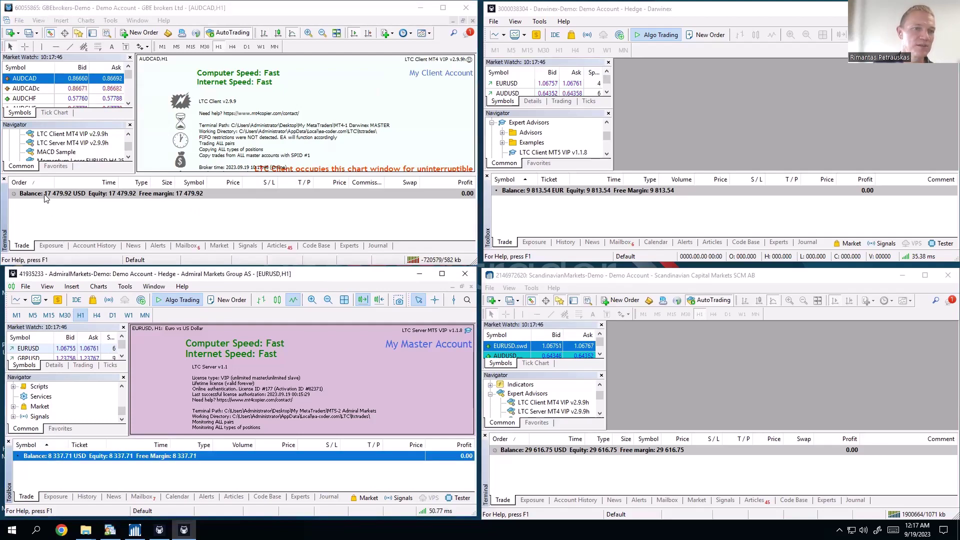
click(65, 195)
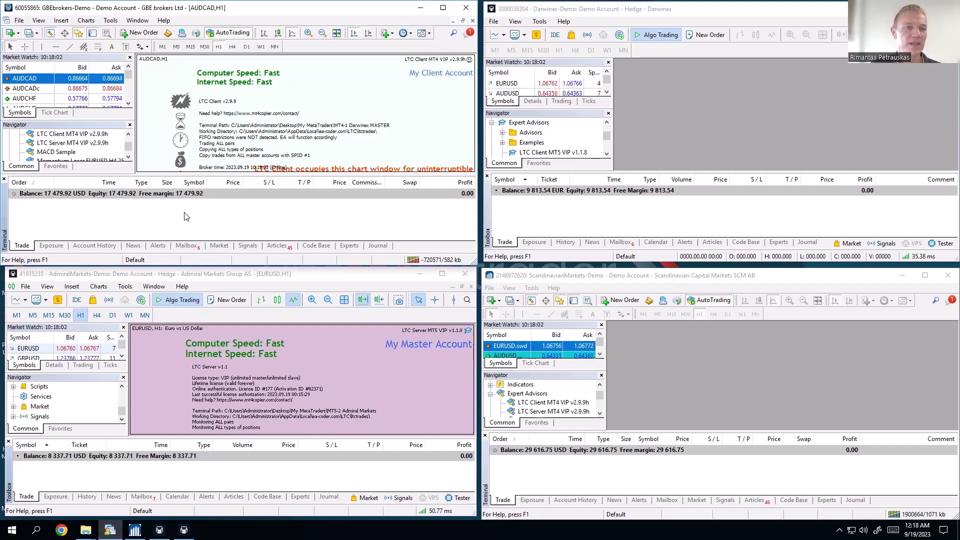
click(353, 386)
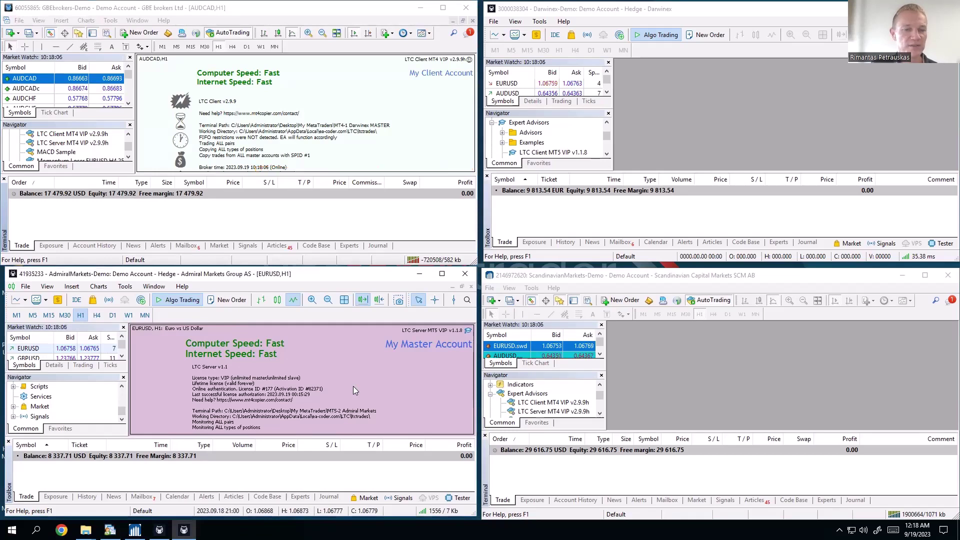
click(217, 212)
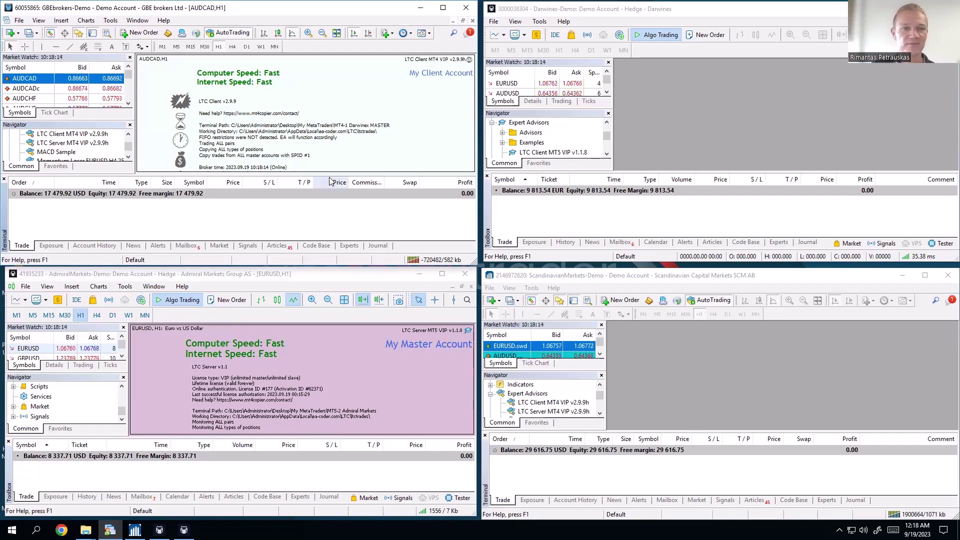
Open a EURUSD chart in the Darwinex terminal and maximize it
click(756, 129)
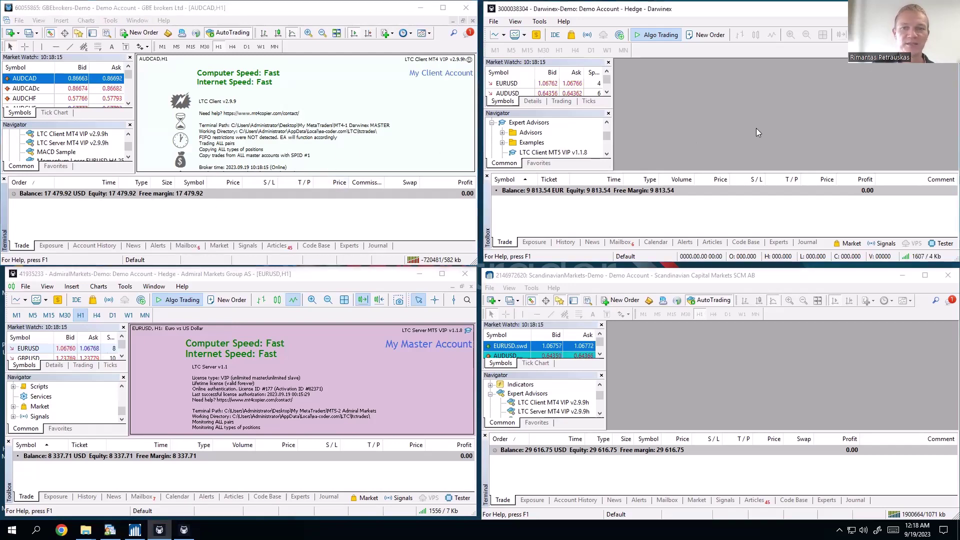
right_click(562, 86)
click(660, 102)
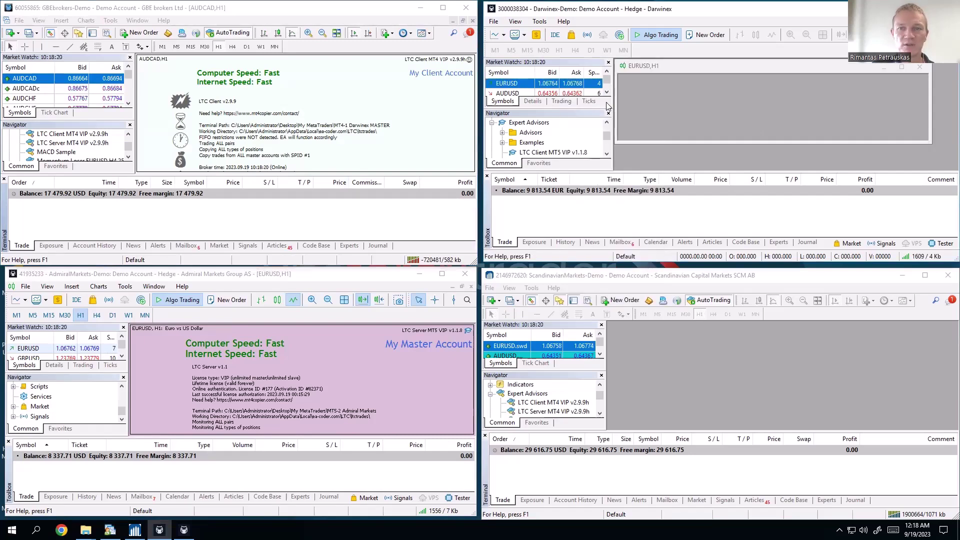
double_click(695, 71)
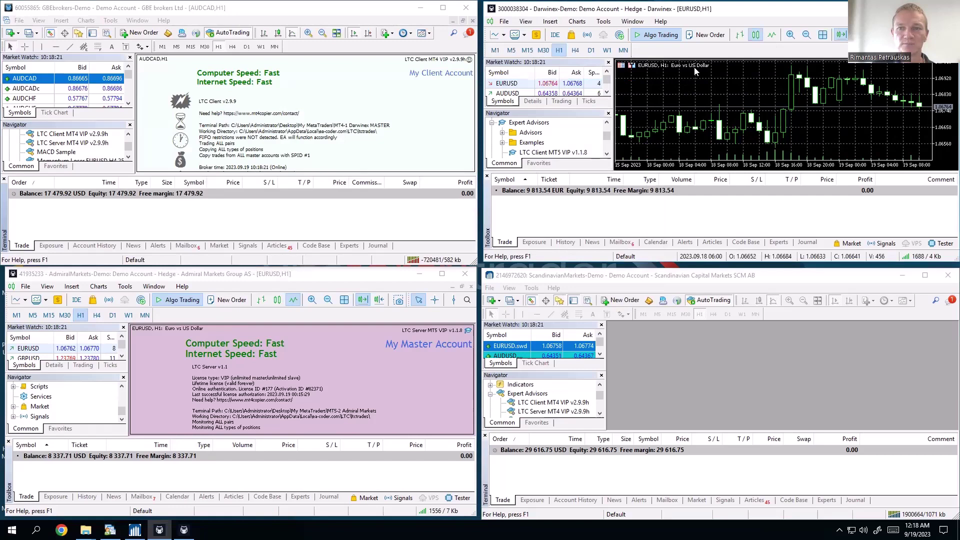
Attach LTC Client MT5 VIP v1.1.8 to the Darwinex EURUSD chart with DLL imports allowed and its default inputs
right_click(544, 155)
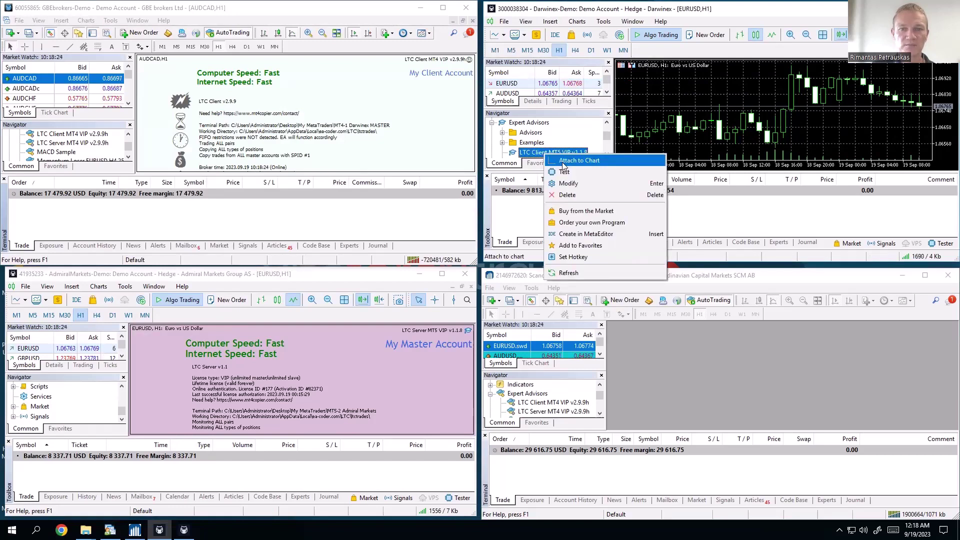
click(564, 161)
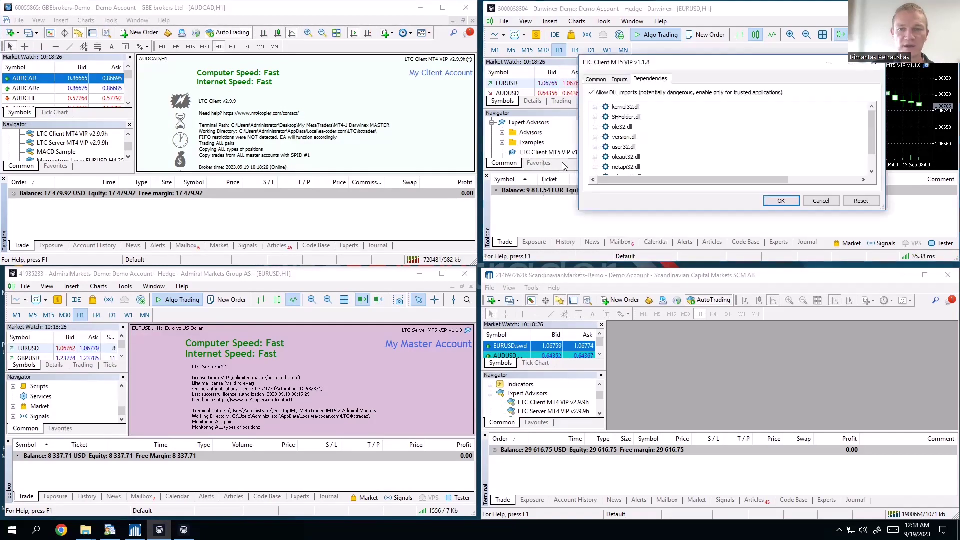
drag(660, 62, 534, 123)
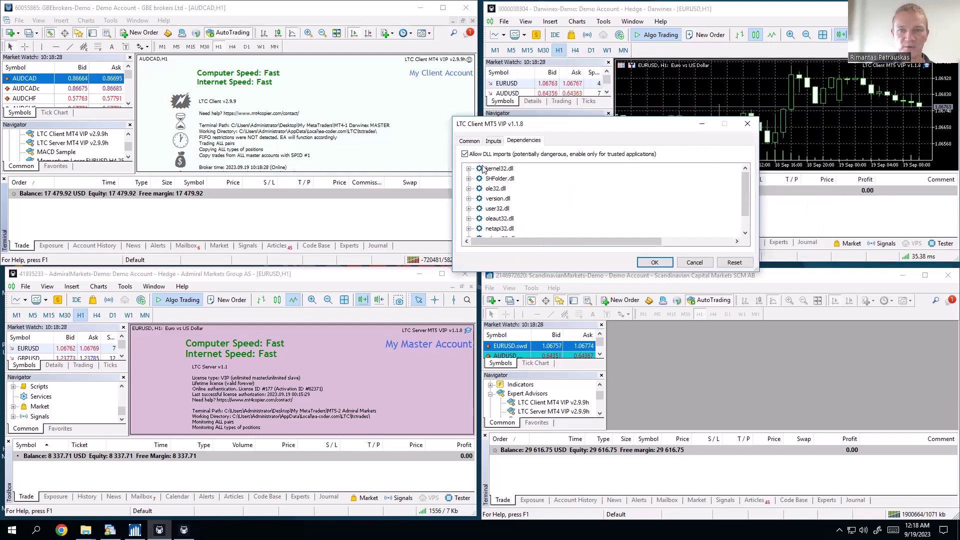
click(493, 141)
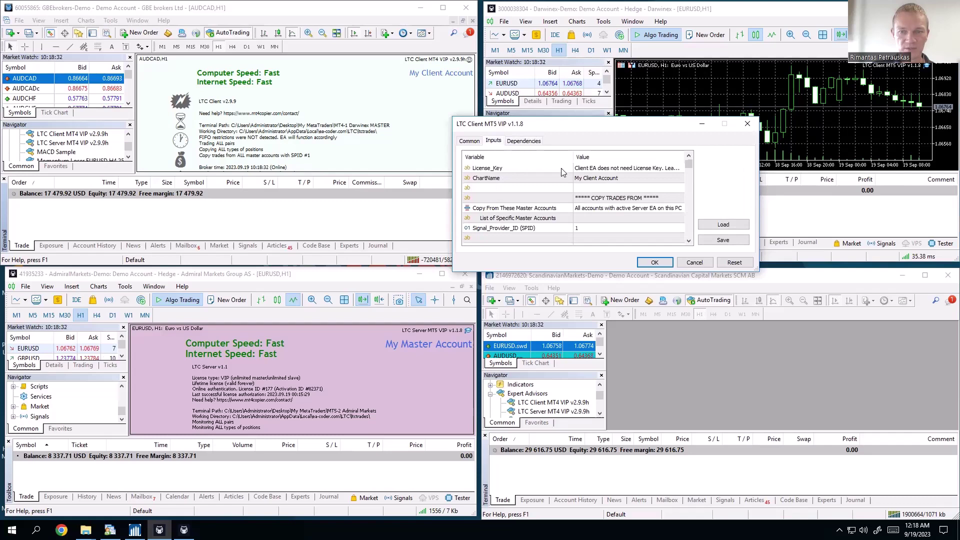
click(654, 263)
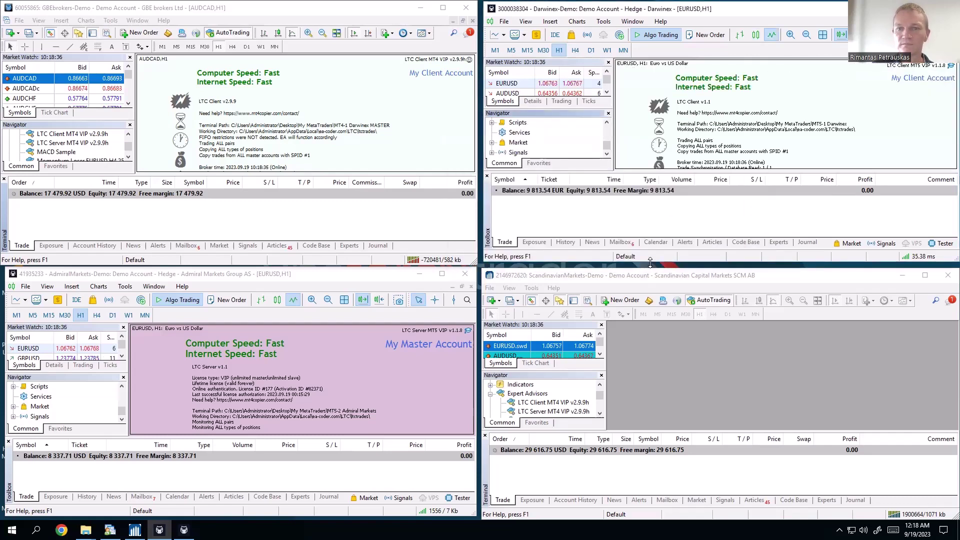
Open a EURUSD.swd chart in the Scandinavian Capital Markets terminal and maximize it
click(654, 359)
right_click(562, 344)
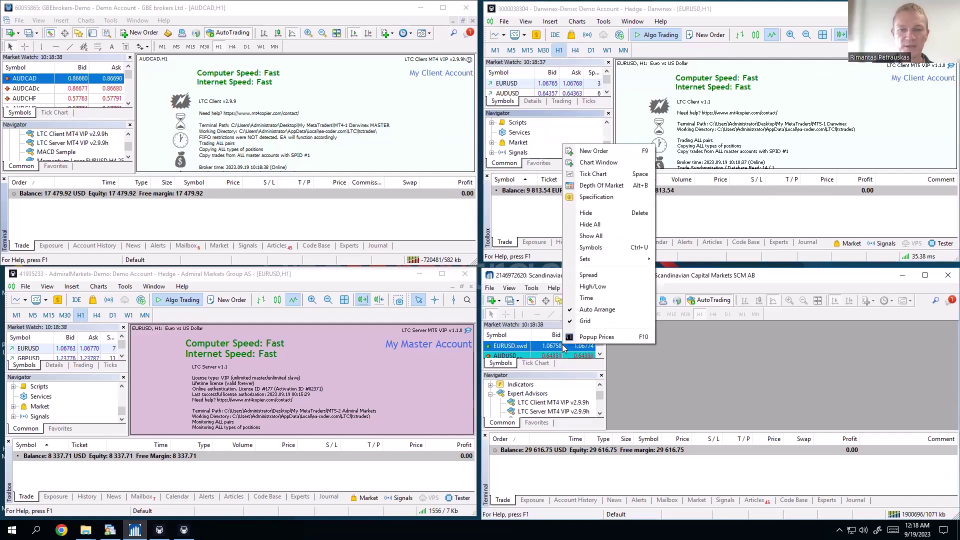
click(595, 165)
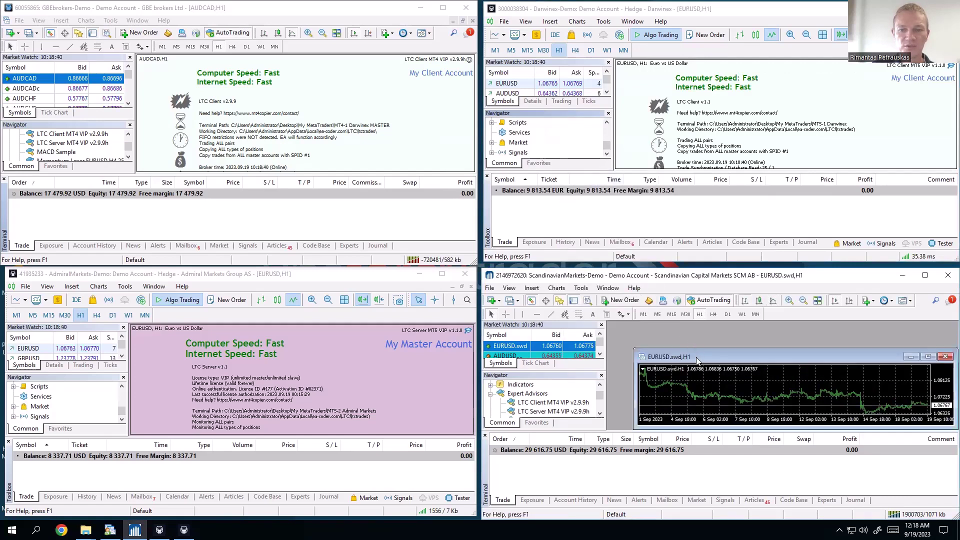
double_click(698, 358)
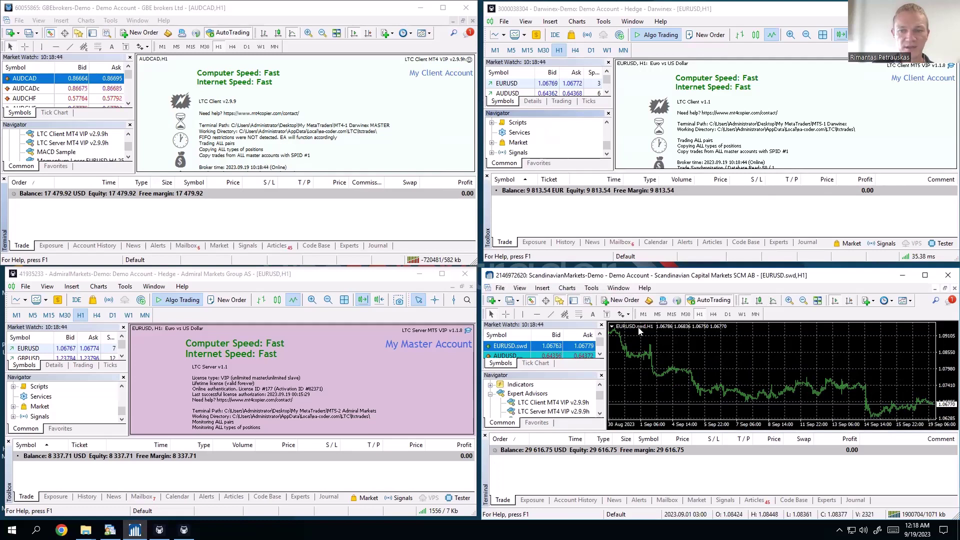
Attach LTC Client MT4 VIP v2.9.9h to the Scandinavian Capital Markets EURUSD.swd chart with its default inputs
right_click(567, 405)
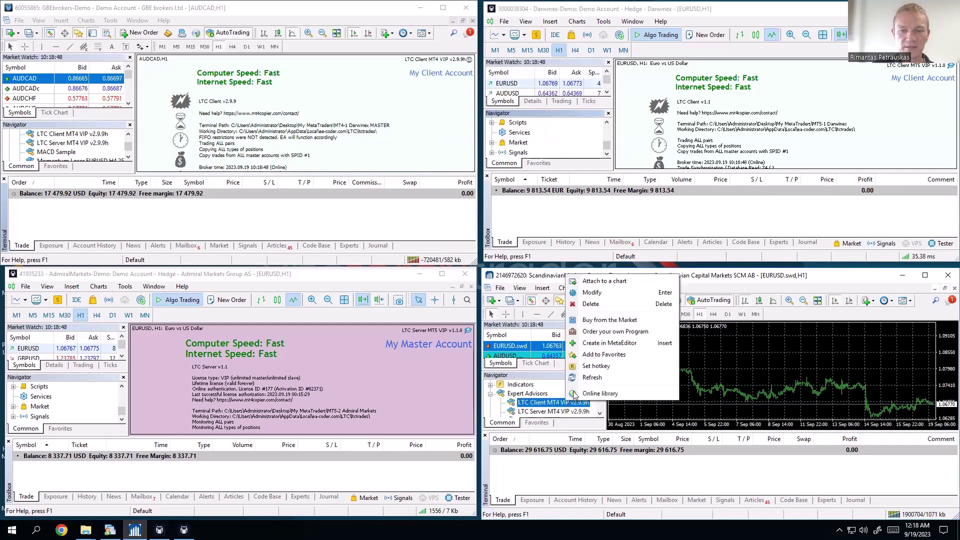
click(570, 279)
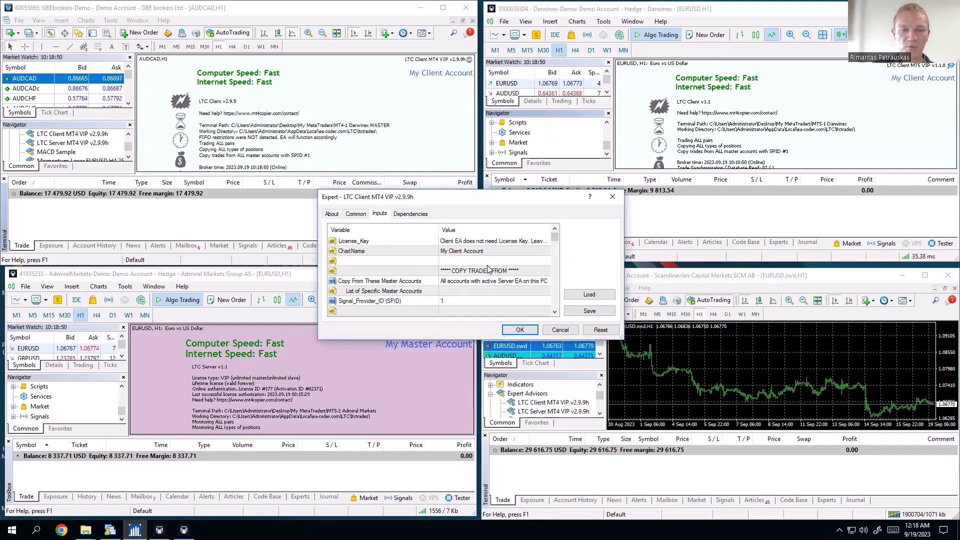
click(520, 330)
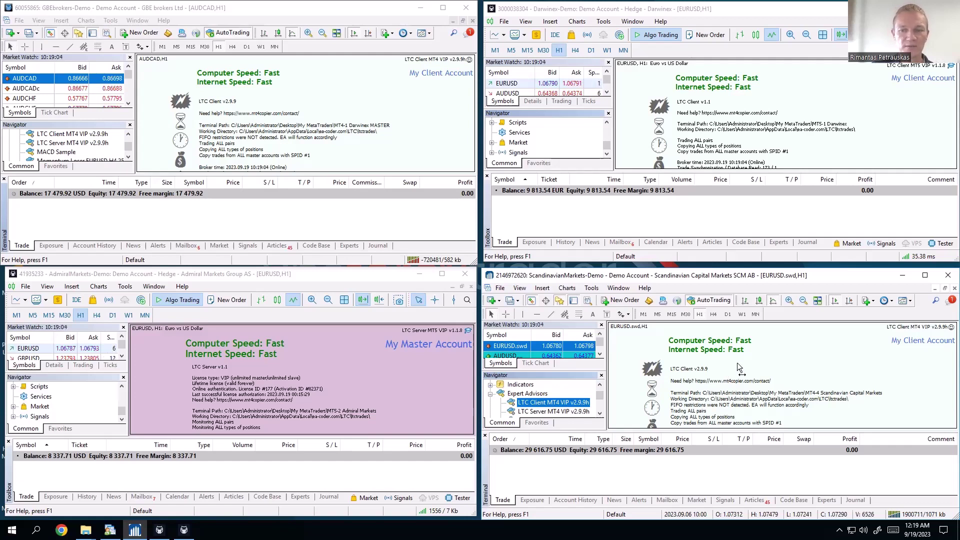
click(739, 368)
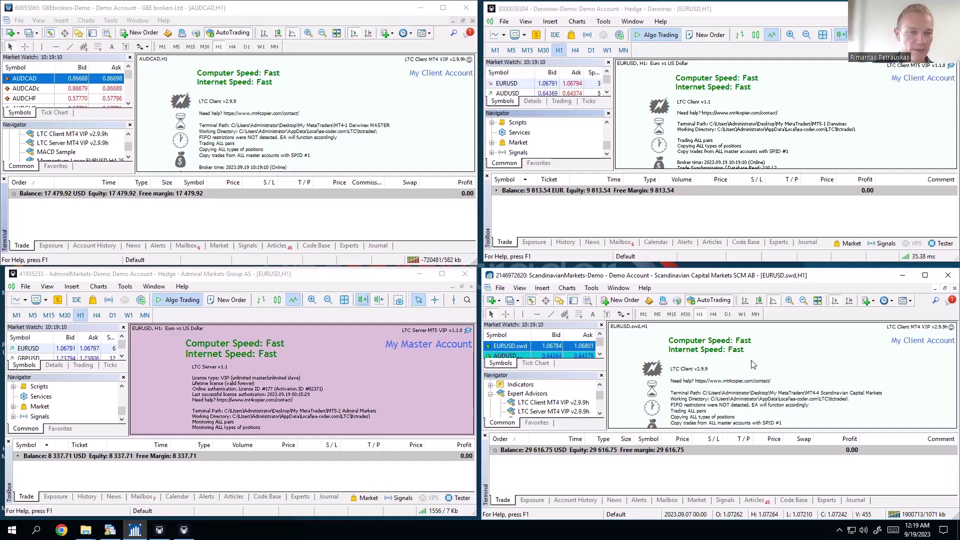
click(394, 377)
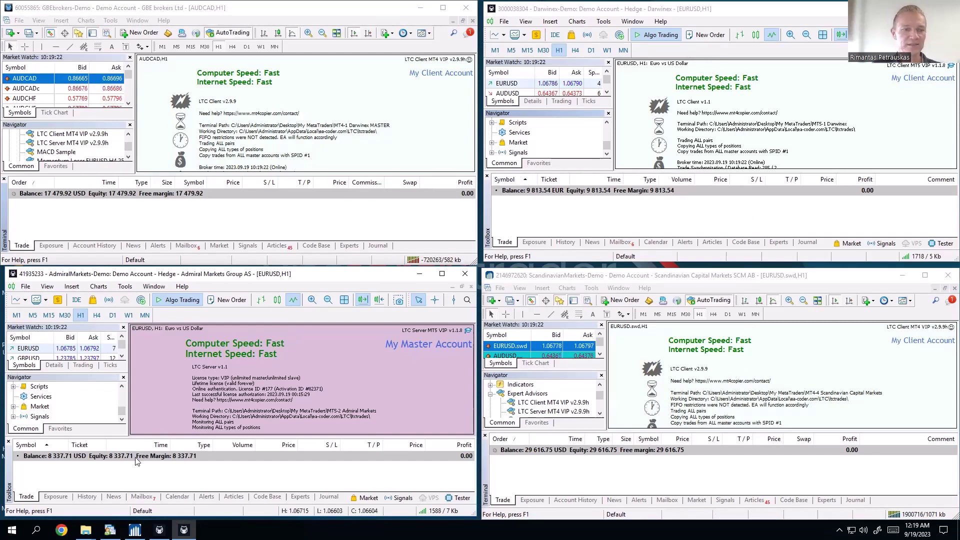
click(558, 192)
click(78, 458)
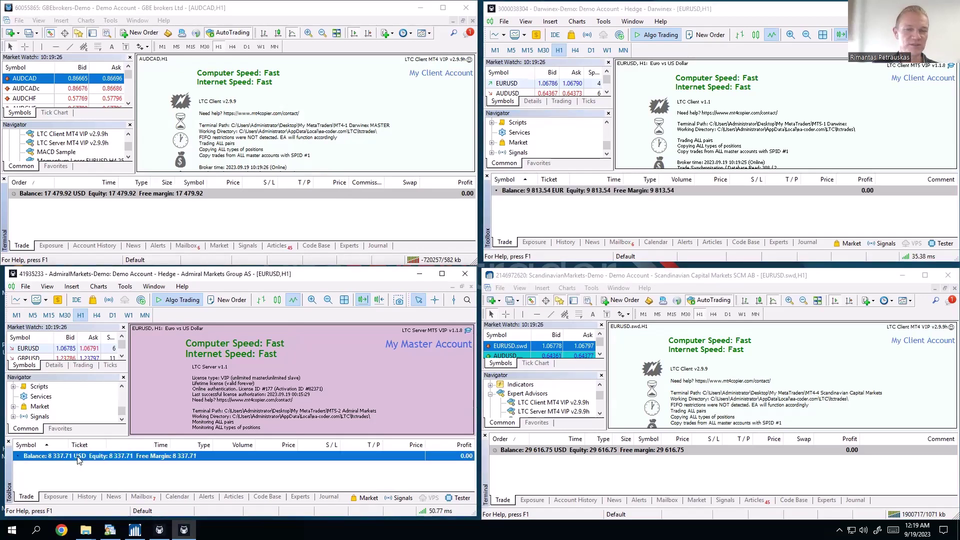
click(564, 220)
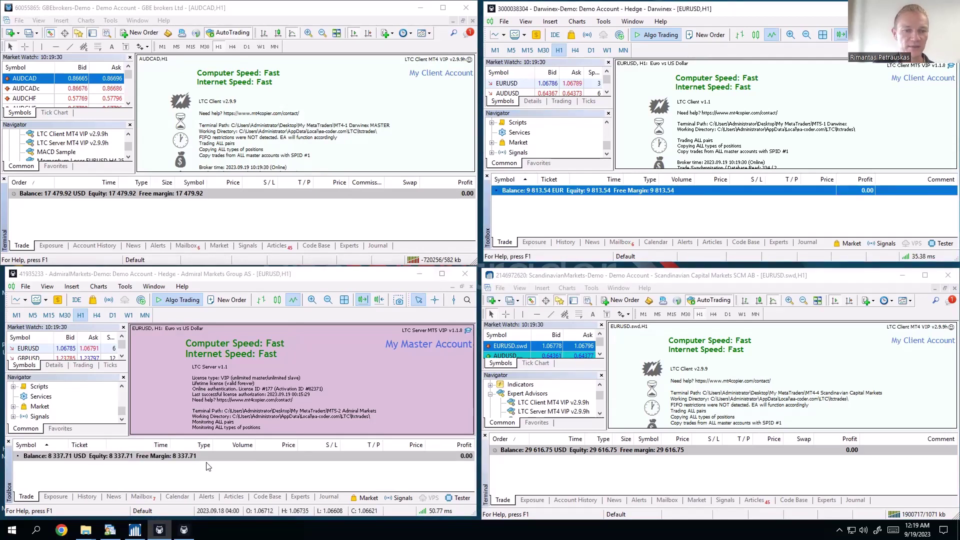
Open a second EURUSD chart in the Admiral Markets terminal and show its one-click trading panel
click(433, 380)
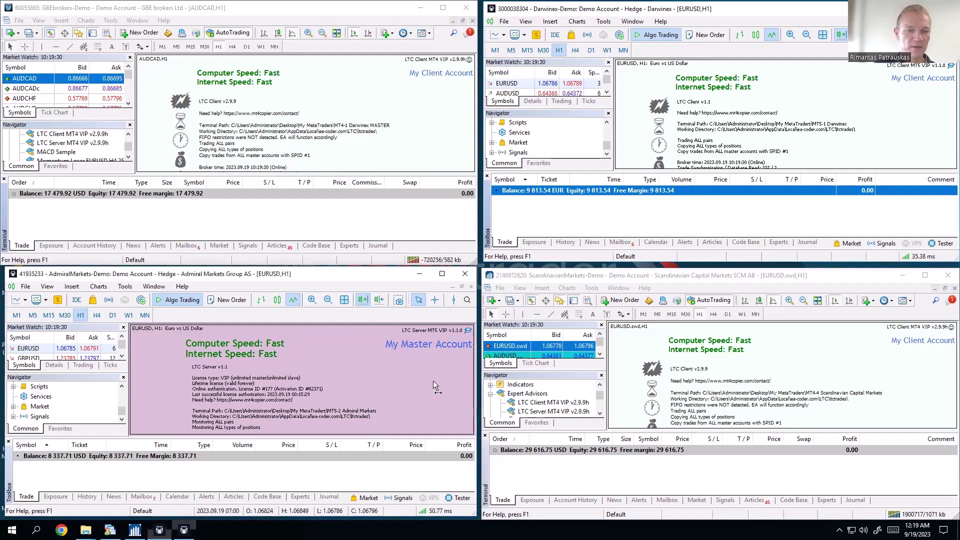
right_click(69, 348)
click(123, 141)
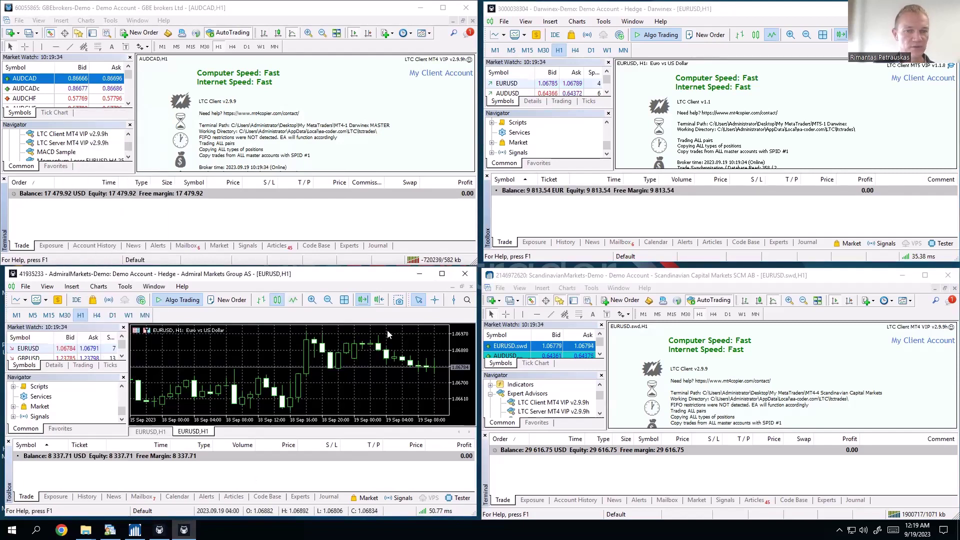
key(alt+t)
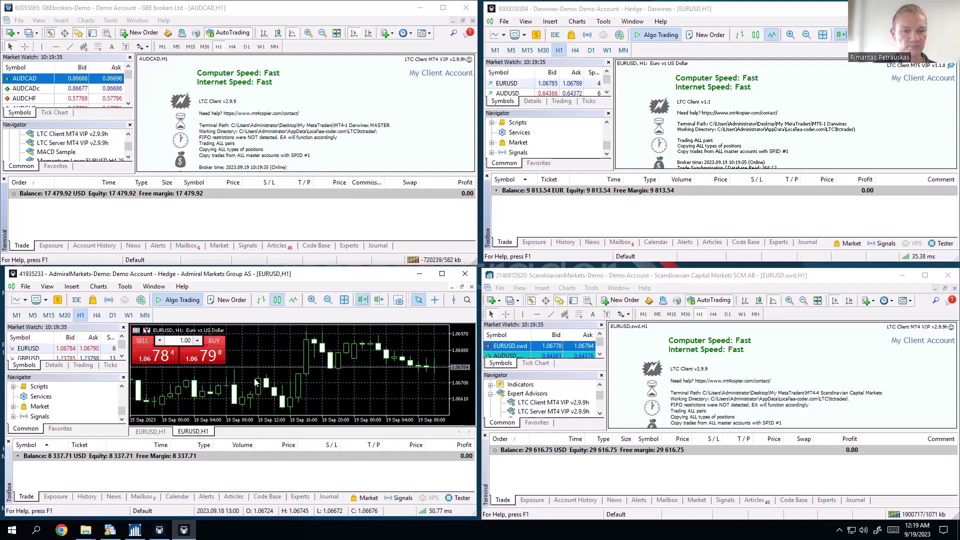
Buy 1.00 lot of EURUSD in the Admiral Markets terminal and switch to the GBE brokers terminal to check the copy
click(205, 355)
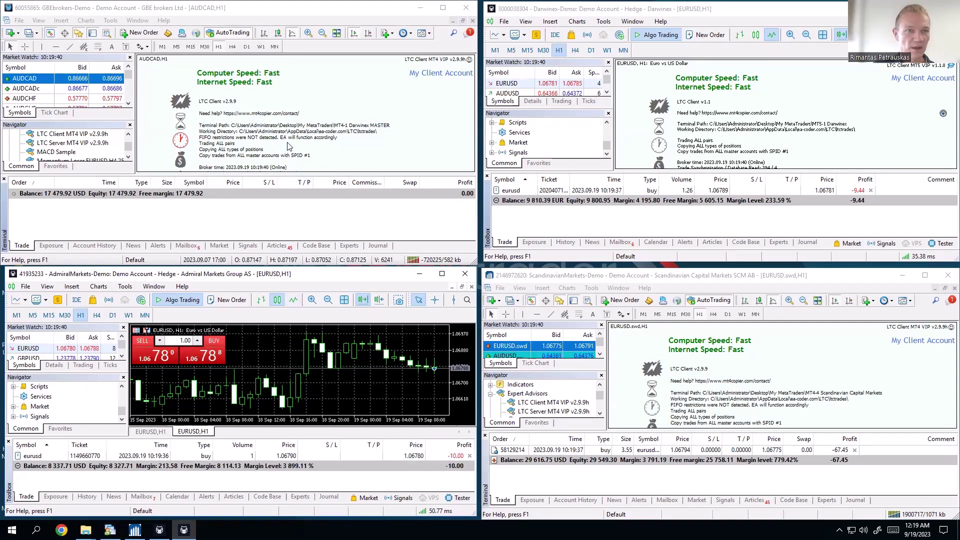
click(225, 150)
mouse_move(180, 142)
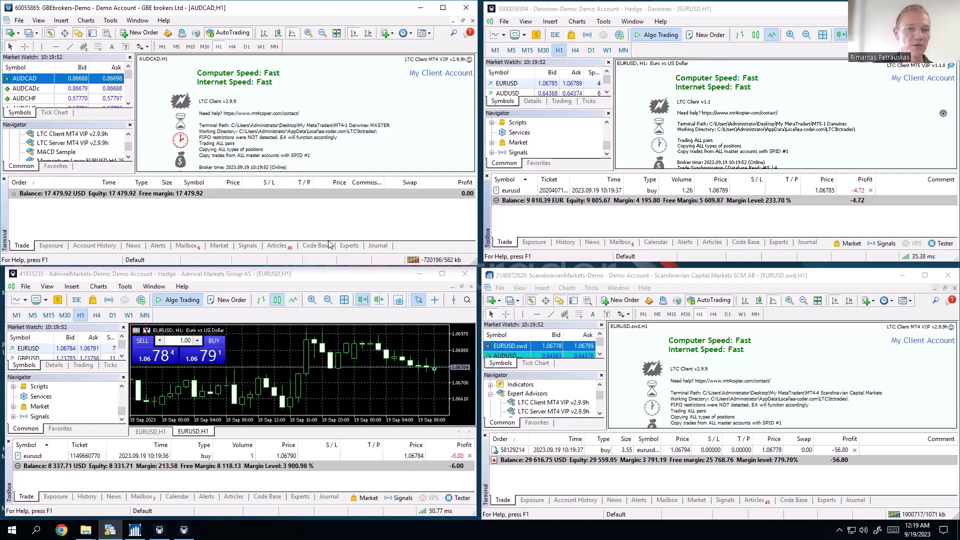
Read the GBE brokers expert log with the terminal maximized, examining the delayed EURUSD trade and its price deviation rule
click(351, 246)
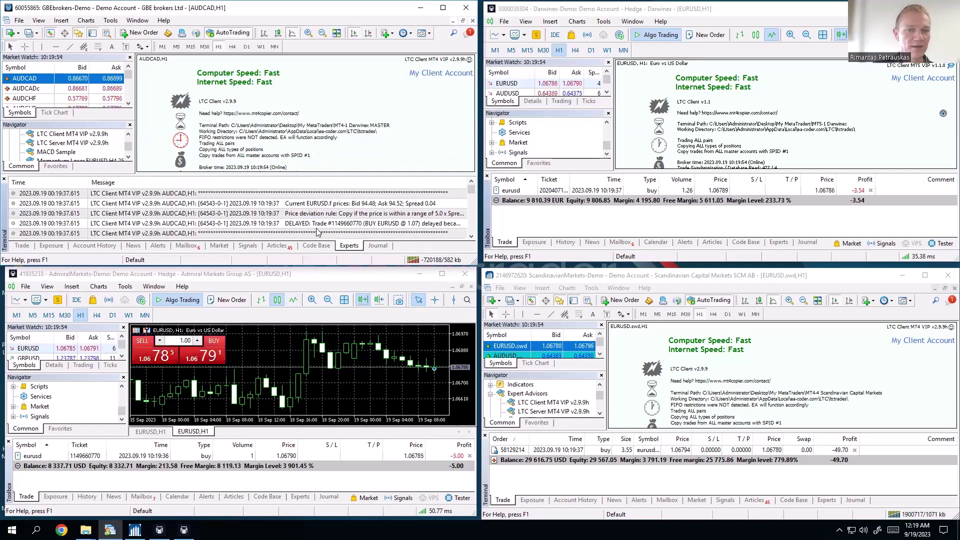
click(304, 227)
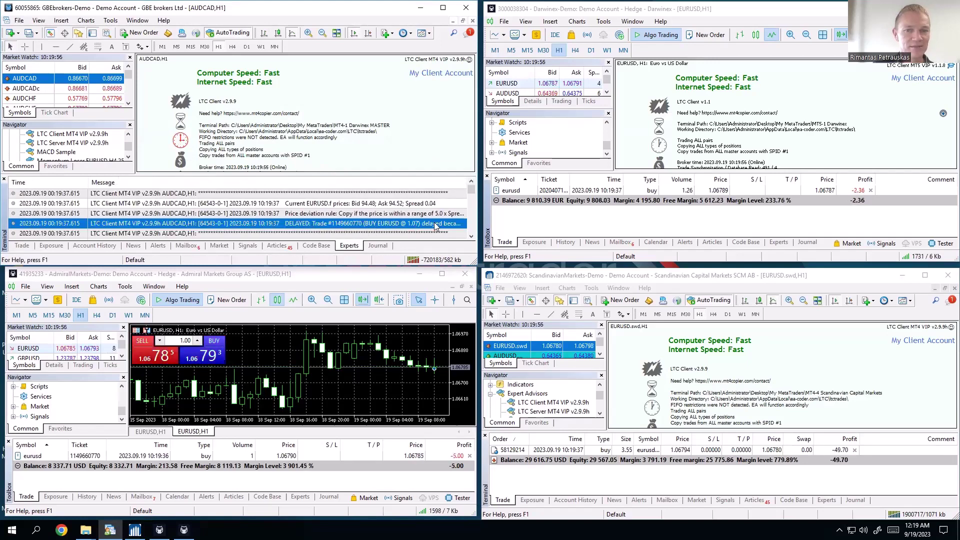
key(super+Up)
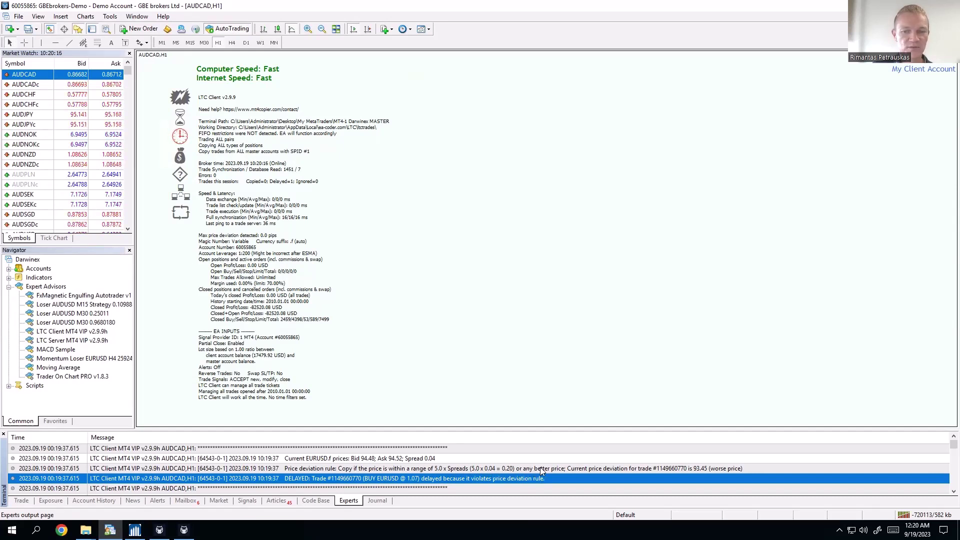
click(561, 468)
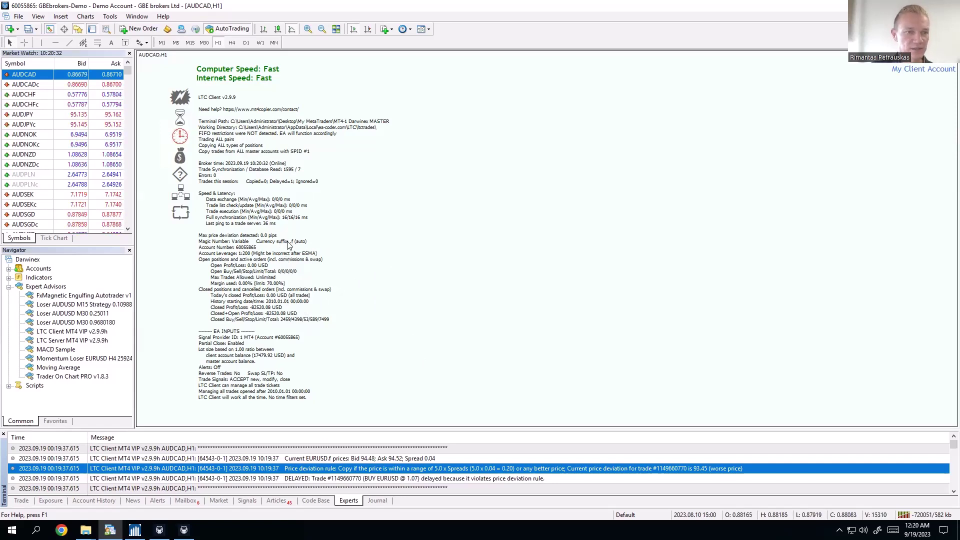
Look up EURUSD.f within the Indices Fut. group of the GBE brokers symbol list, then close the list
right_click(70, 153)
click(95, 243)
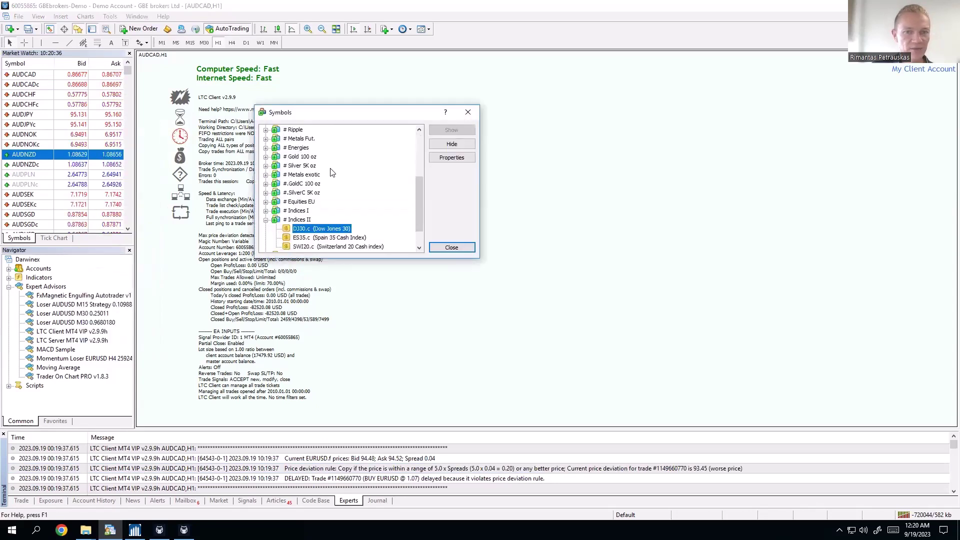
scroll(367, 191, down, 1)
scroll(372, 195, up, 5)
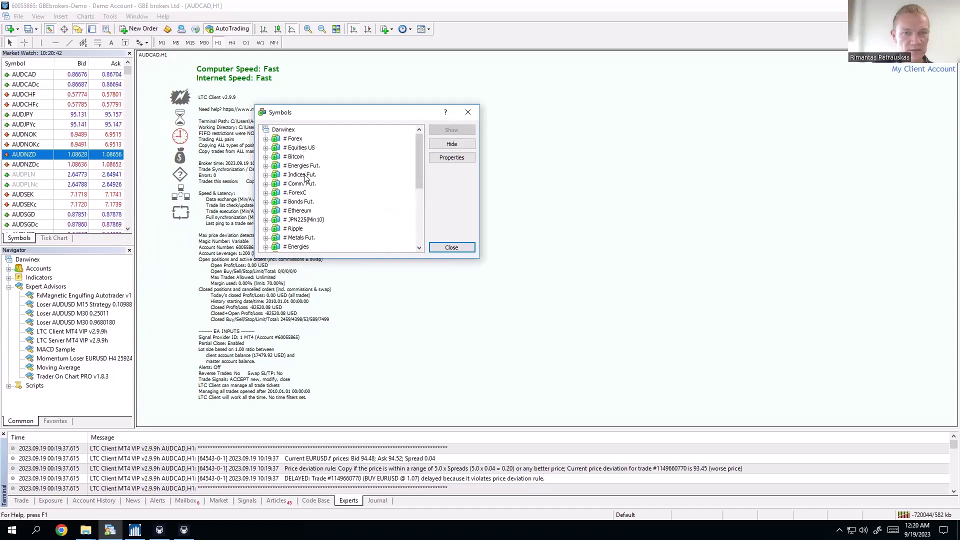
scroll(325, 226, down, 2)
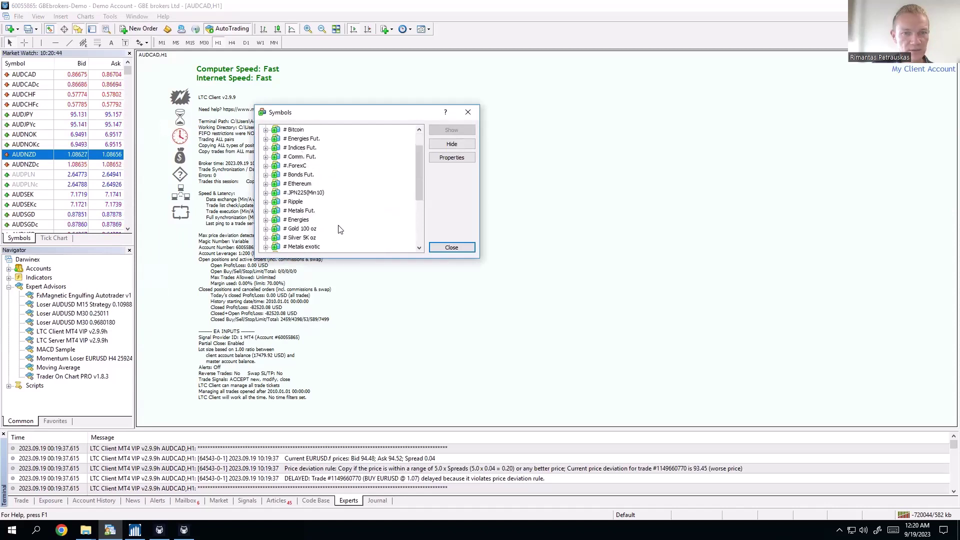
scroll(340, 229, down, 1)
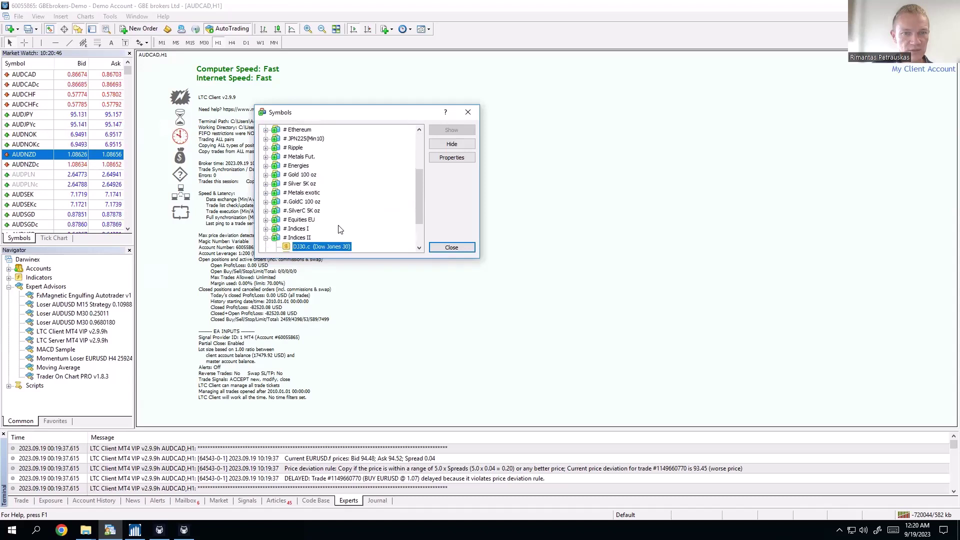
scroll(340, 229, up, 3)
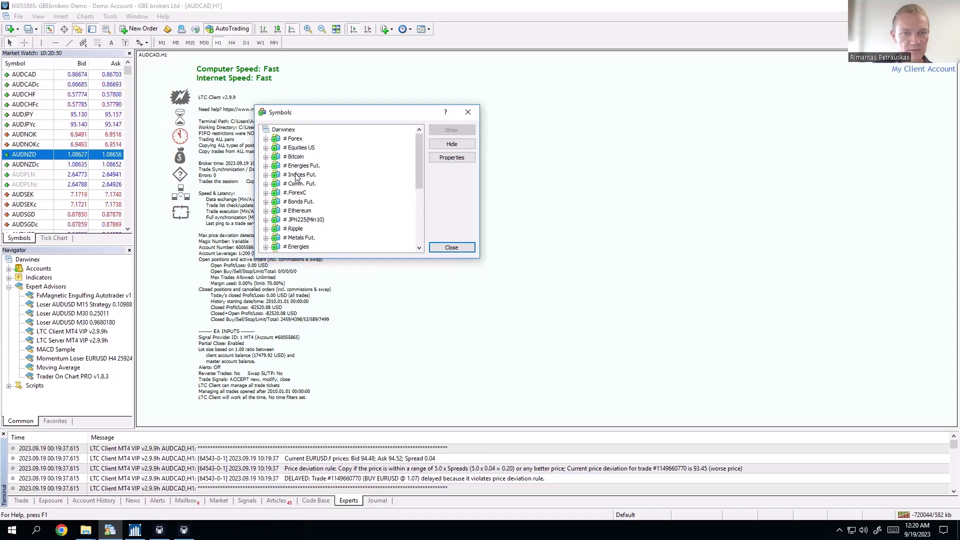
double_click(296, 175)
scroll(320, 179, down, 1)
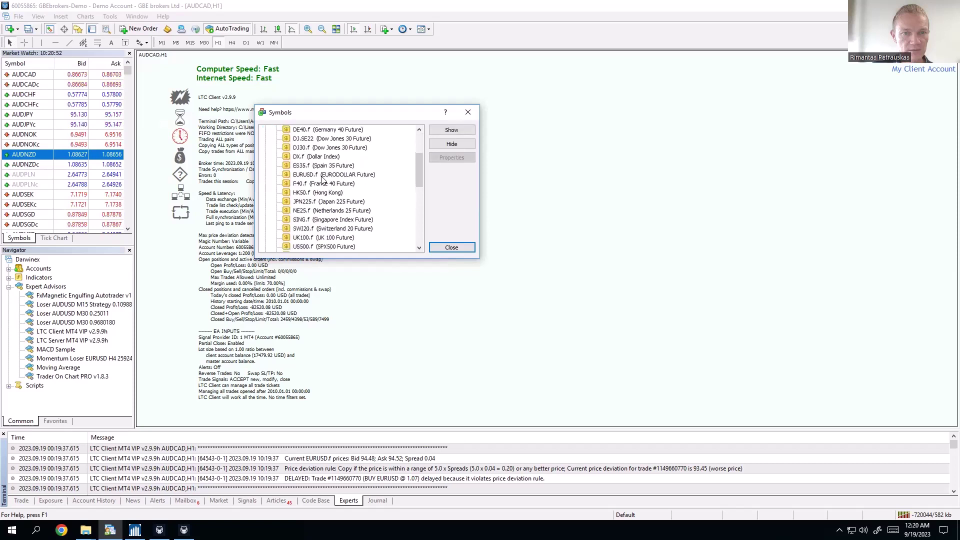
click(314, 176)
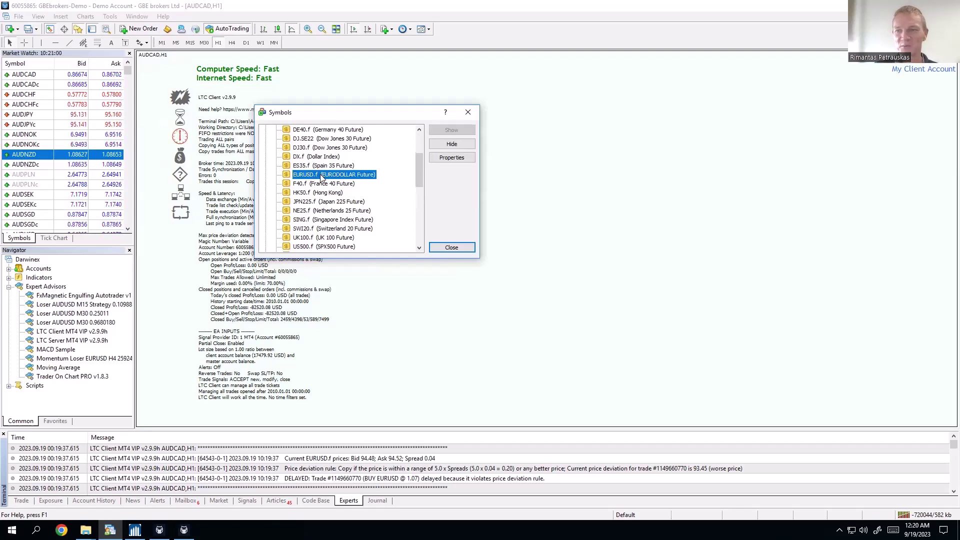
click(468, 114)
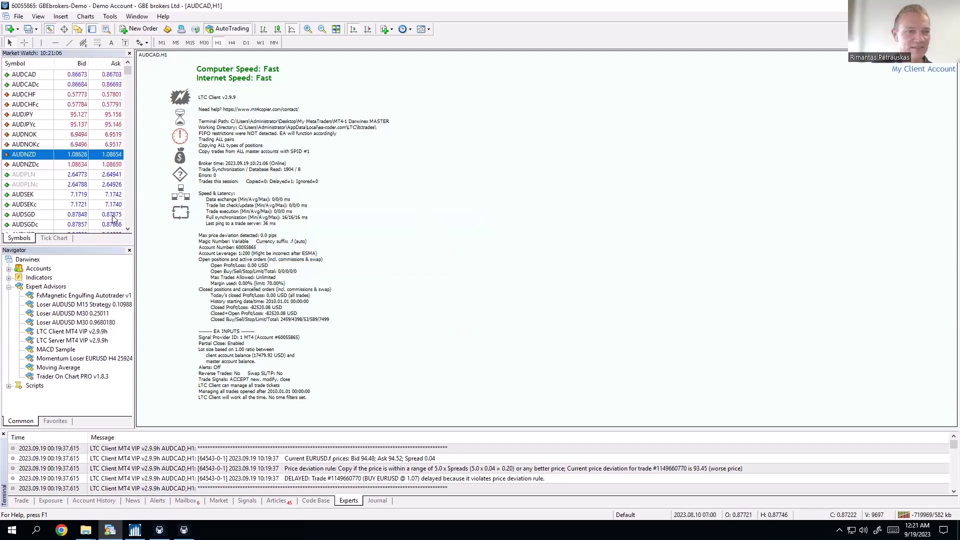
Check the EURUSD.f quote in the GBE brokers Market Watch and restore the terminal to its tiled size
scroll(126, 75, down, 10)
drag(125, 89, 128, 220)
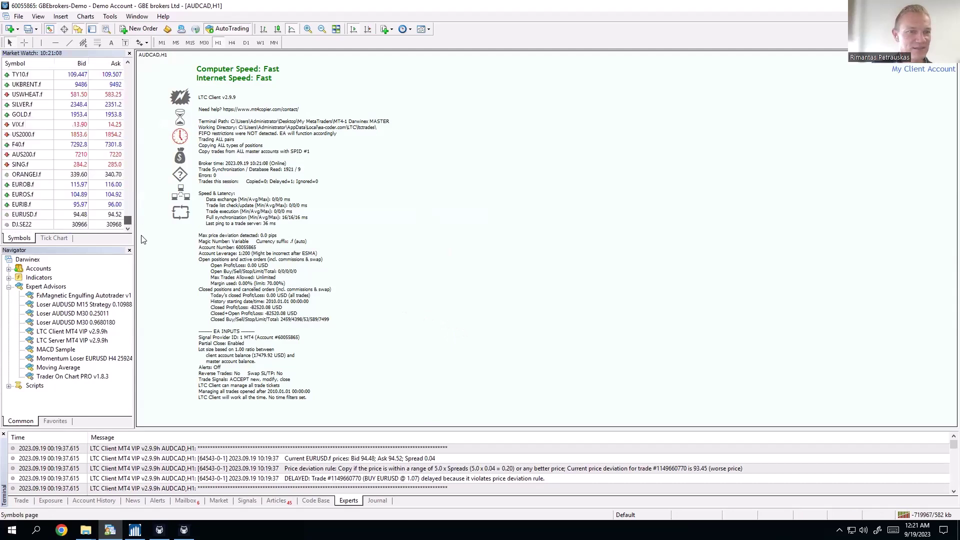
click(85, 216)
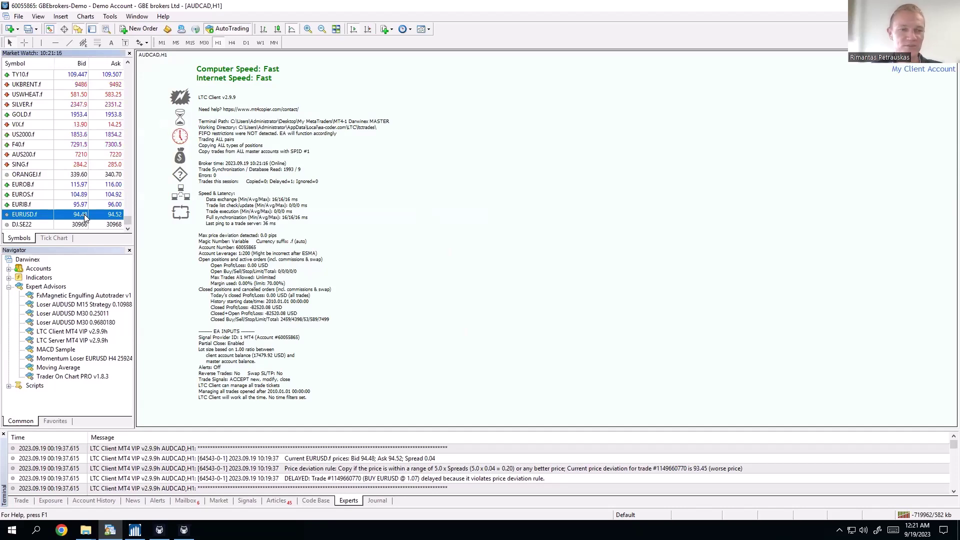
drag(128, 220, 128, 67)
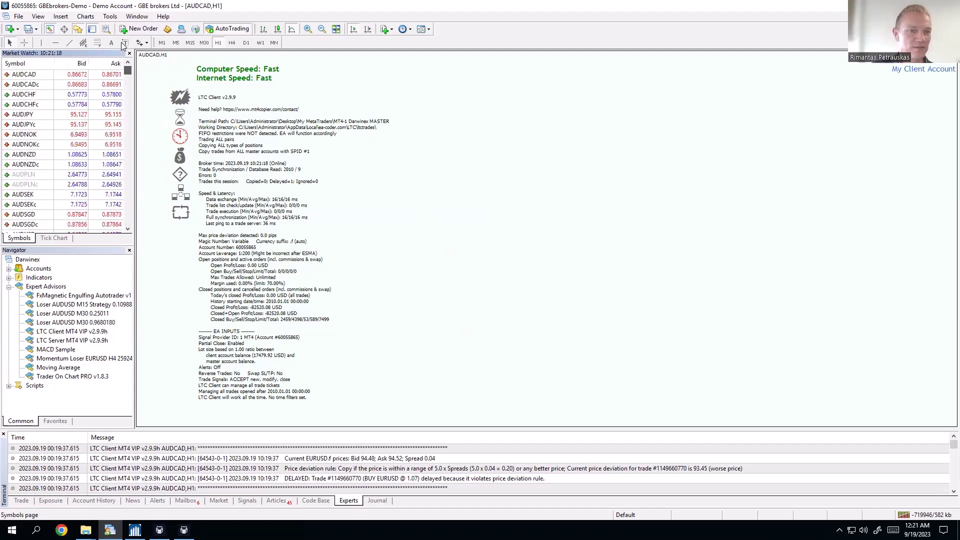
double_click(308, 7)
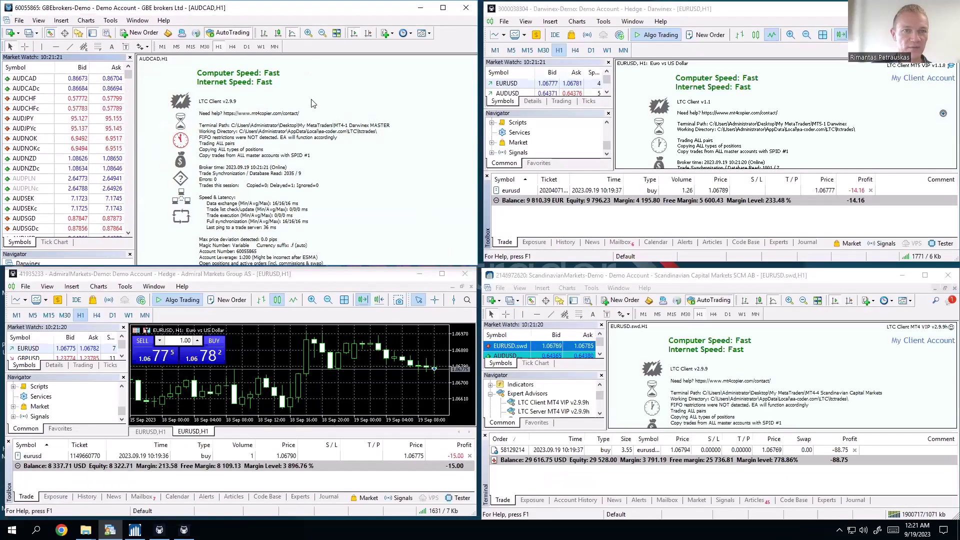
click(470, 61)
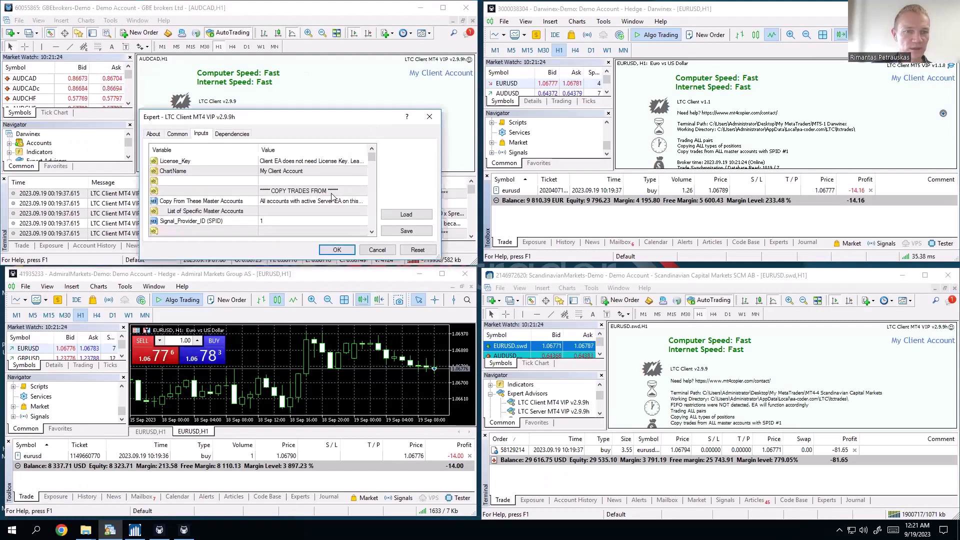
scroll(332, 197, up, 3)
scroll(332, 197, down, 1)
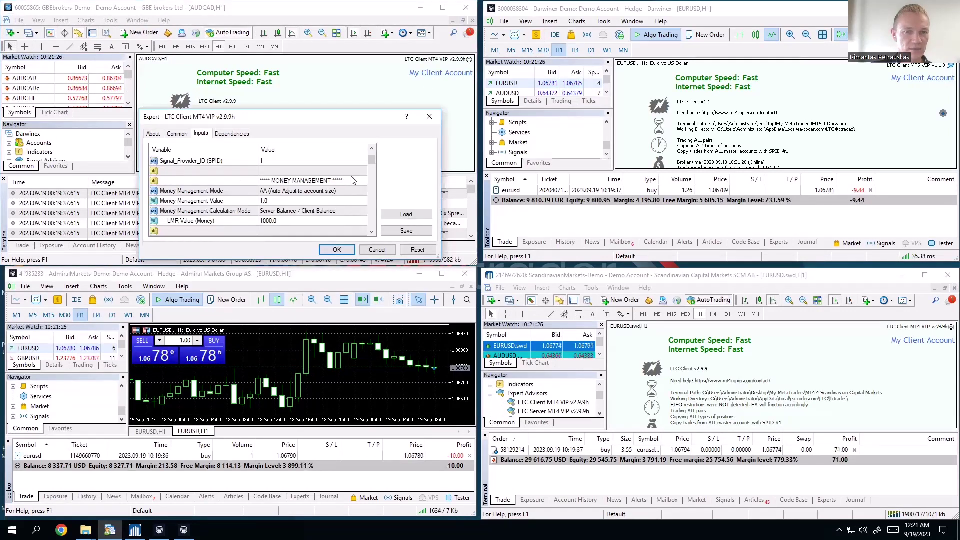
click(430, 116)
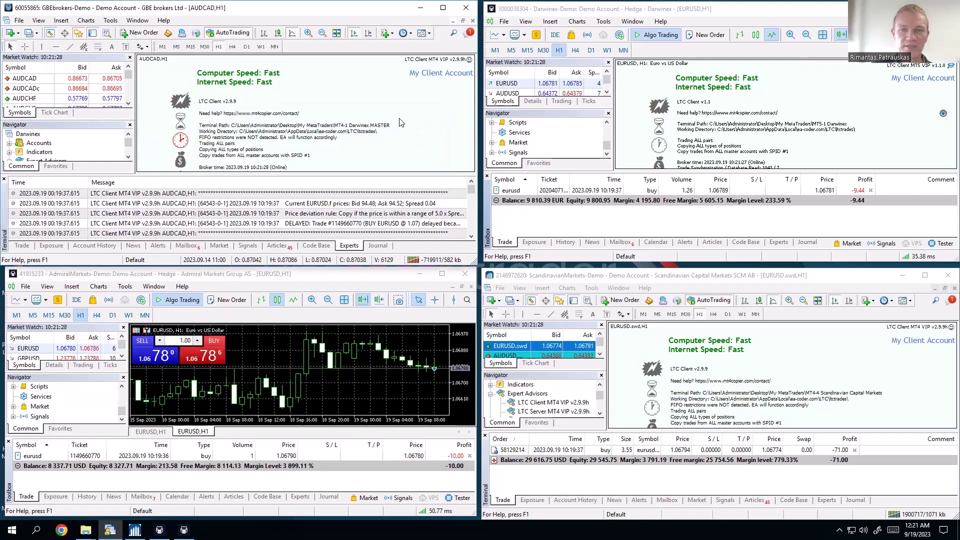
click(469, 60)
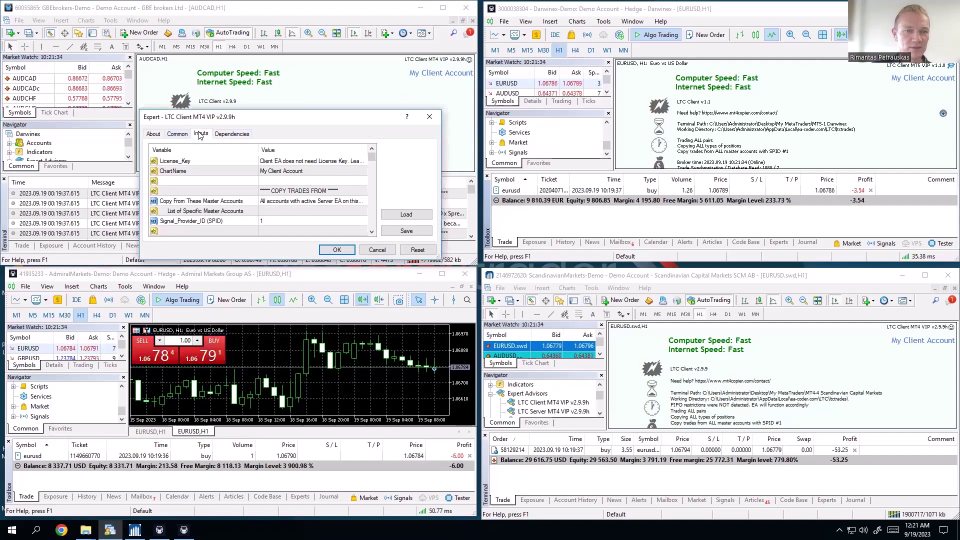
click(429, 116)
Set the GBE brokers LTC Client's SymbolSuffixDetection to "Use custom suffix (as defined below)" with CustomSymbolSuffix left blank, and apply the inputs
right_click(297, 86)
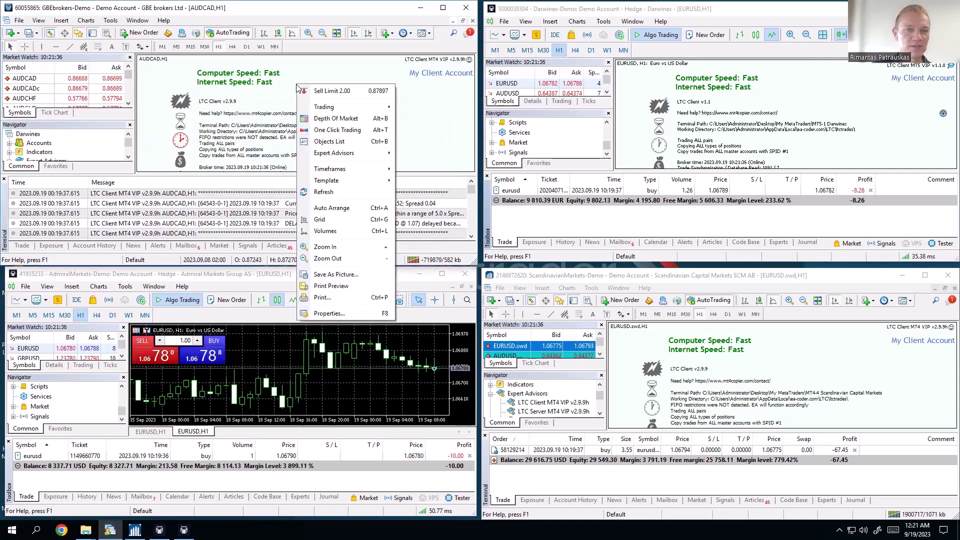
mouse_move(370, 153)
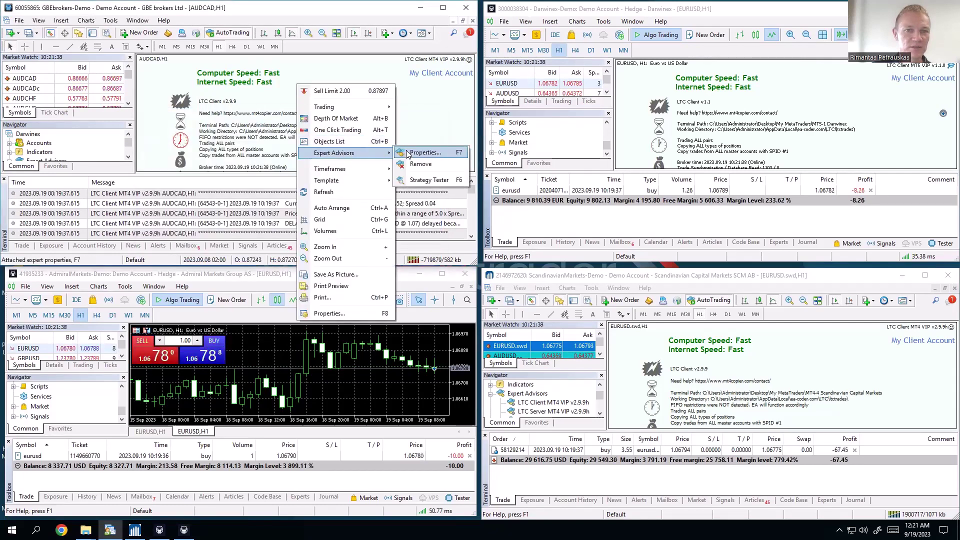
click(423, 153)
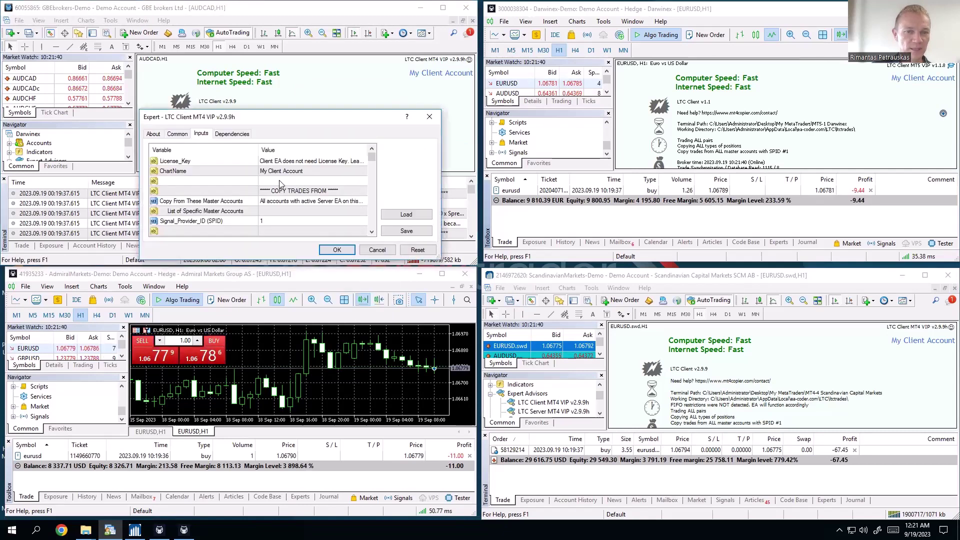
scroll(282, 188, down, 3)
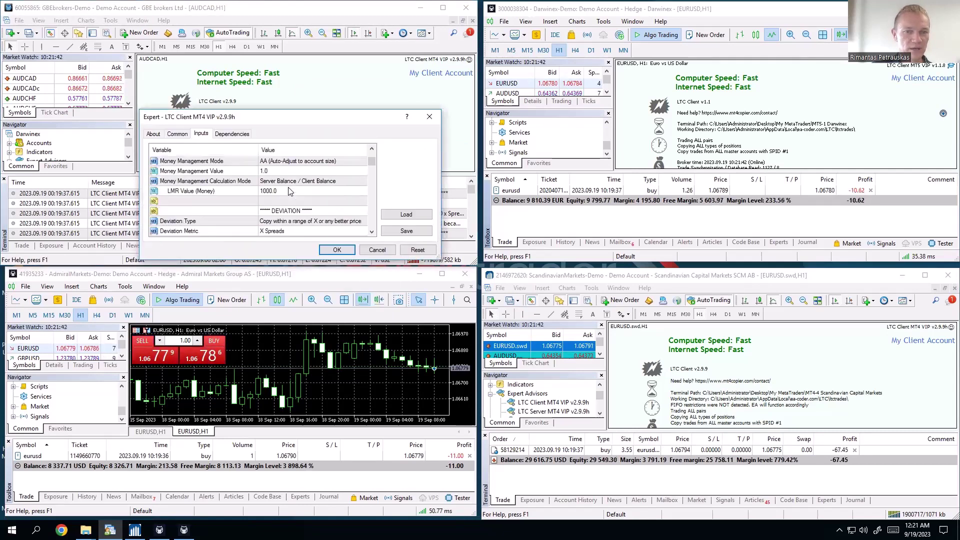
scroll(288, 187, down, 6)
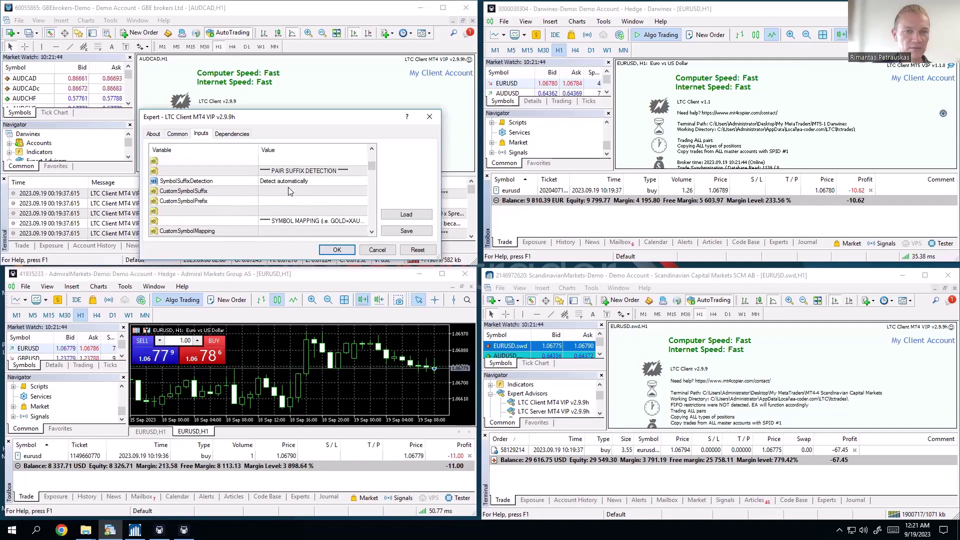
click(286, 181)
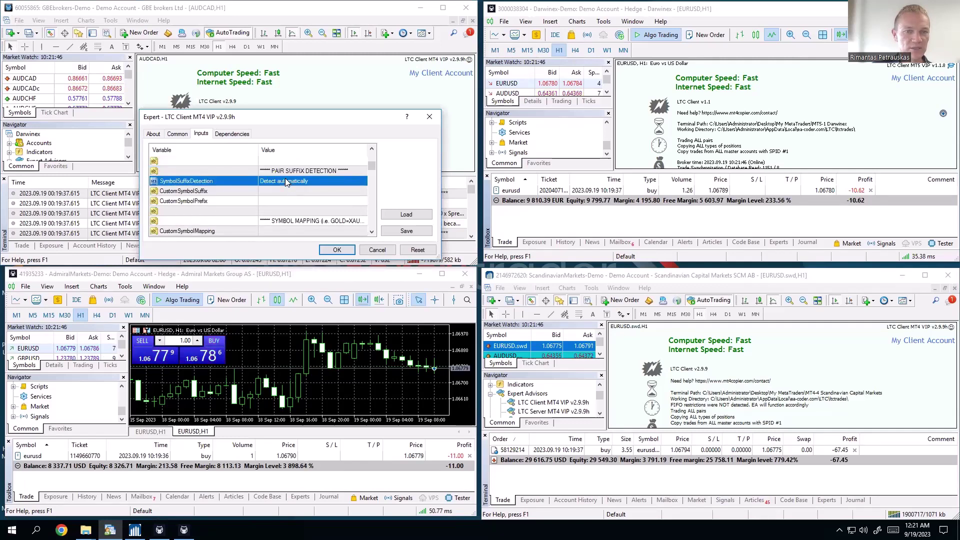
click(274, 182)
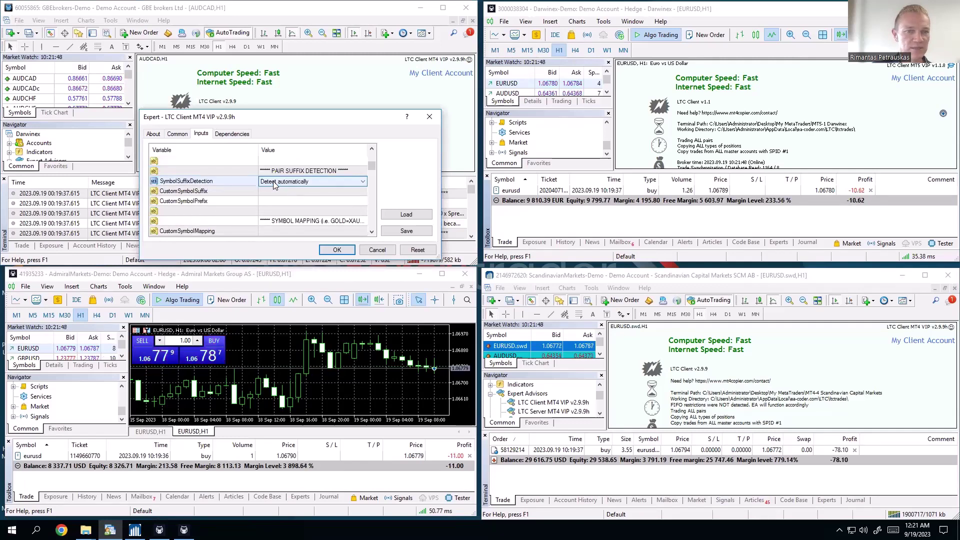
click(274, 183)
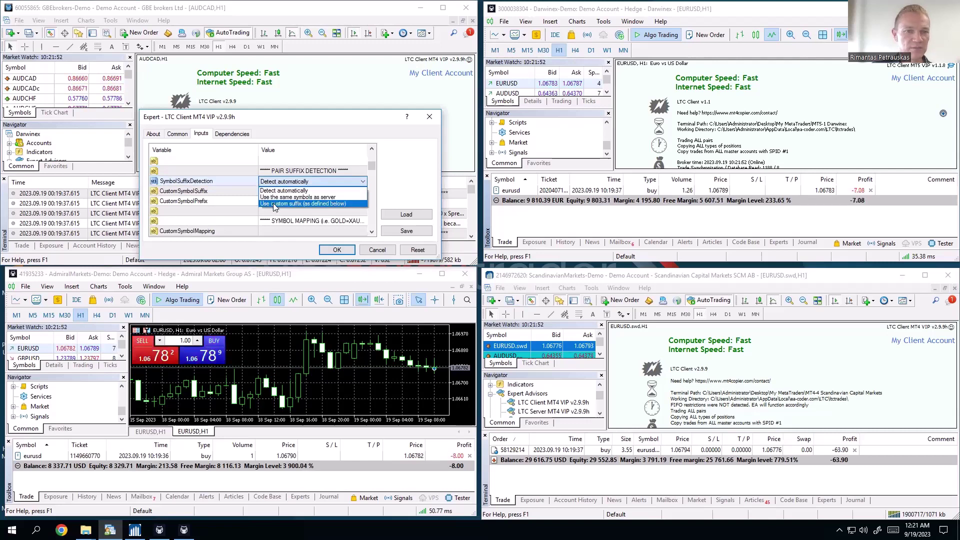
click(273, 203)
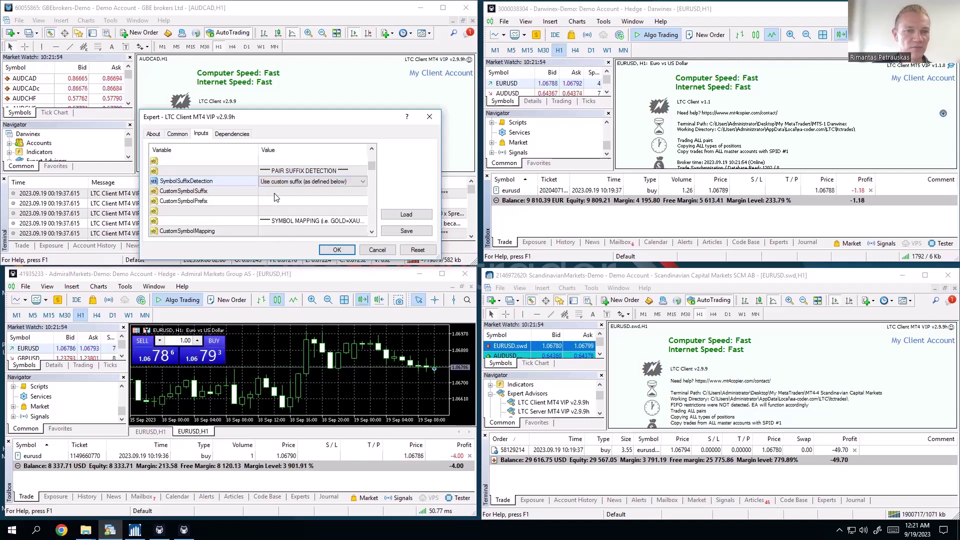
click(277, 195)
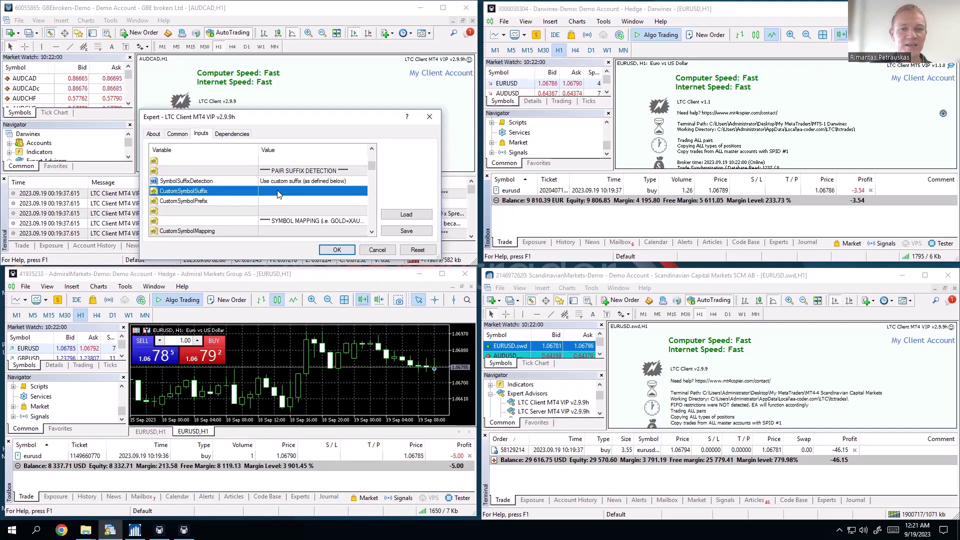
click(335, 250)
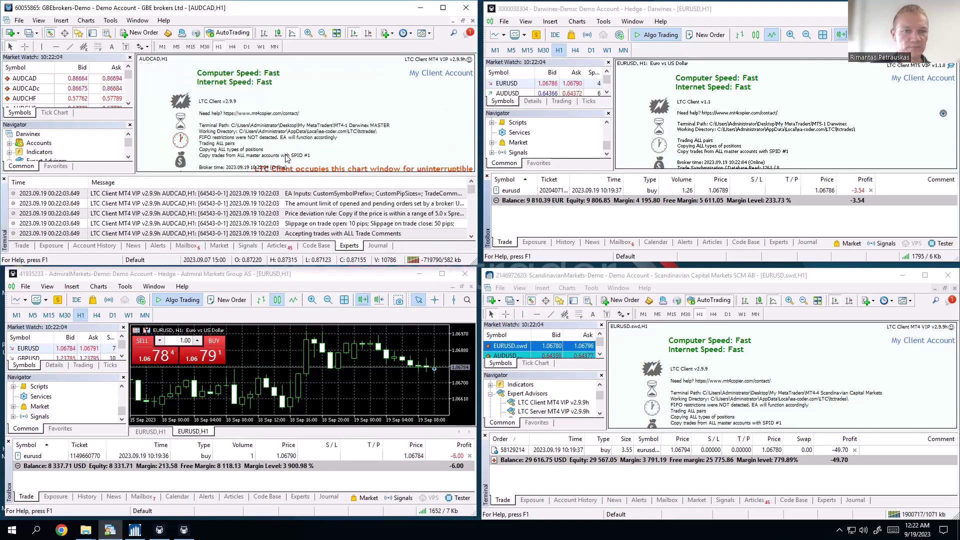
Show the GBE brokers terminal's open trades, then close the EURUSD buy position on the Admiral Markets master account
click(21, 245)
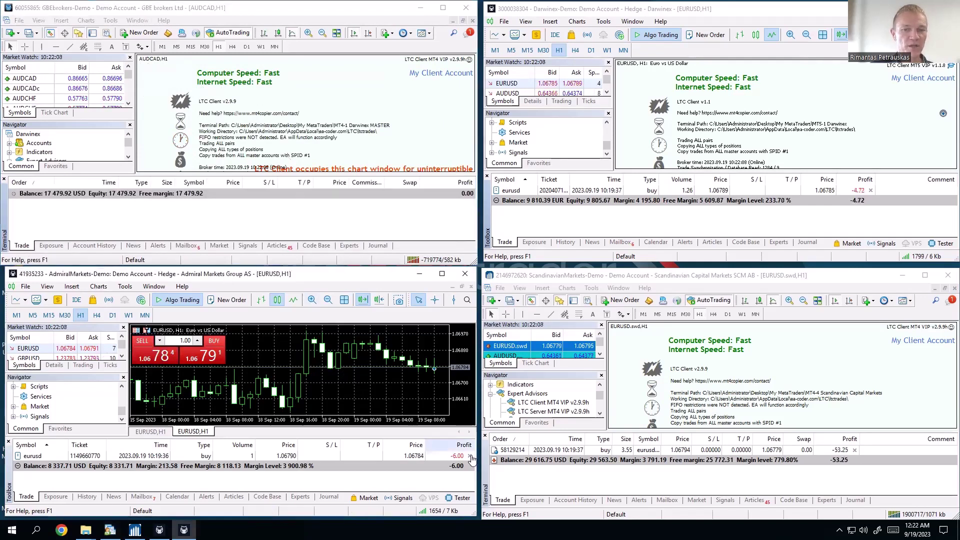
click(448, 458)
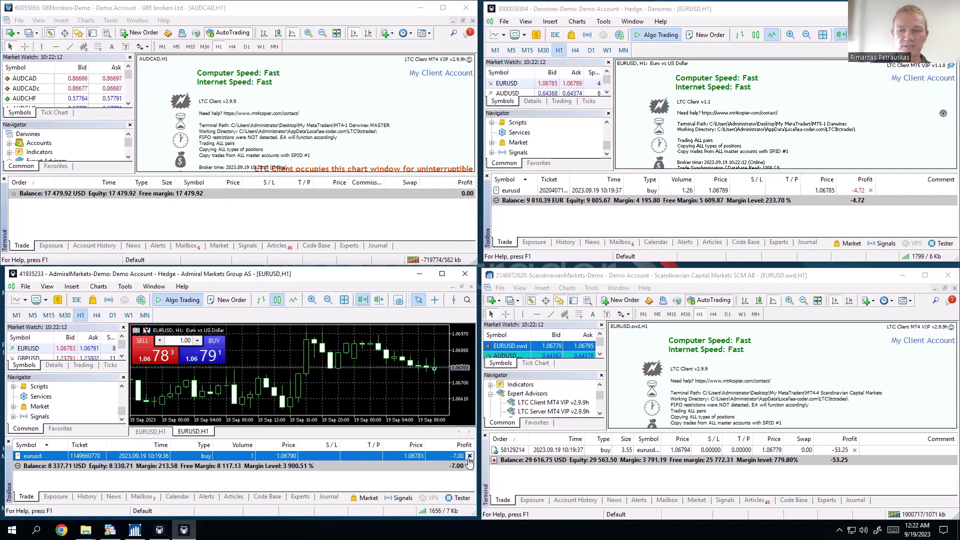
click(469, 456)
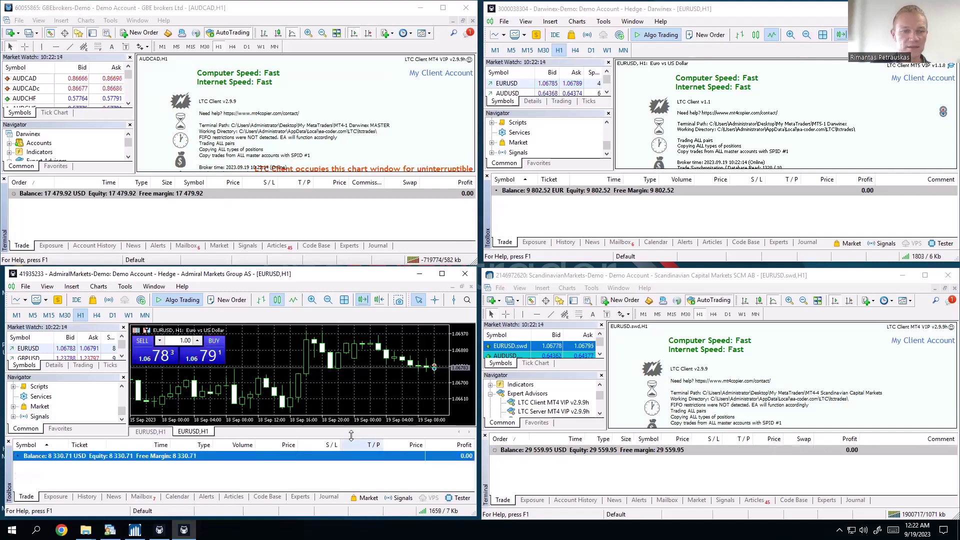
Open a 1.00 lot EURUSD sell at market on Admiral Markets and check the GBE brokers trade list for its copy
click(153, 355)
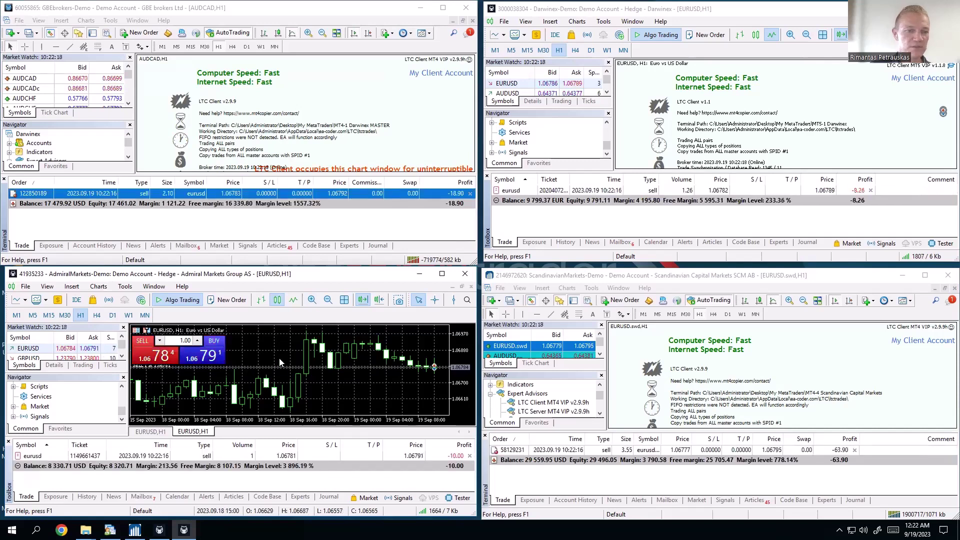
click(245, 457)
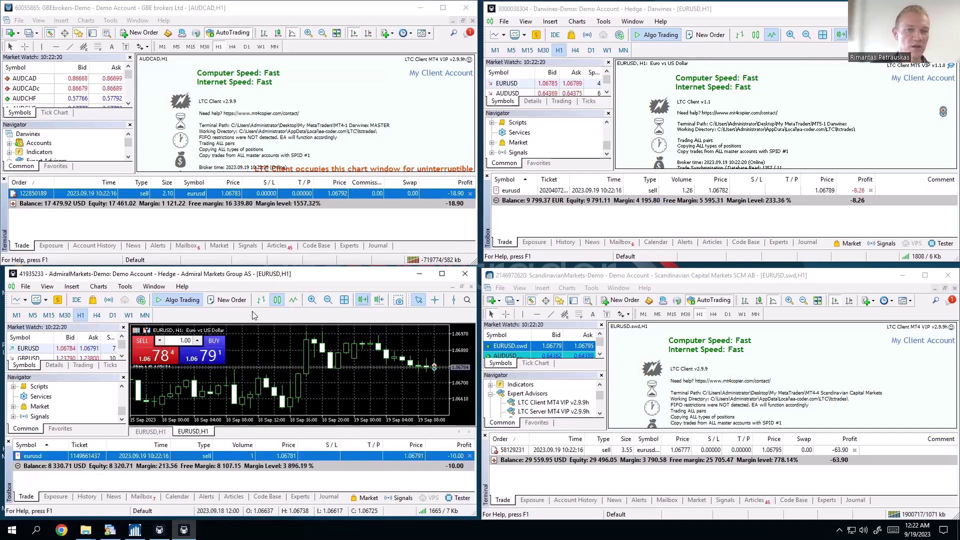
click(163, 202)
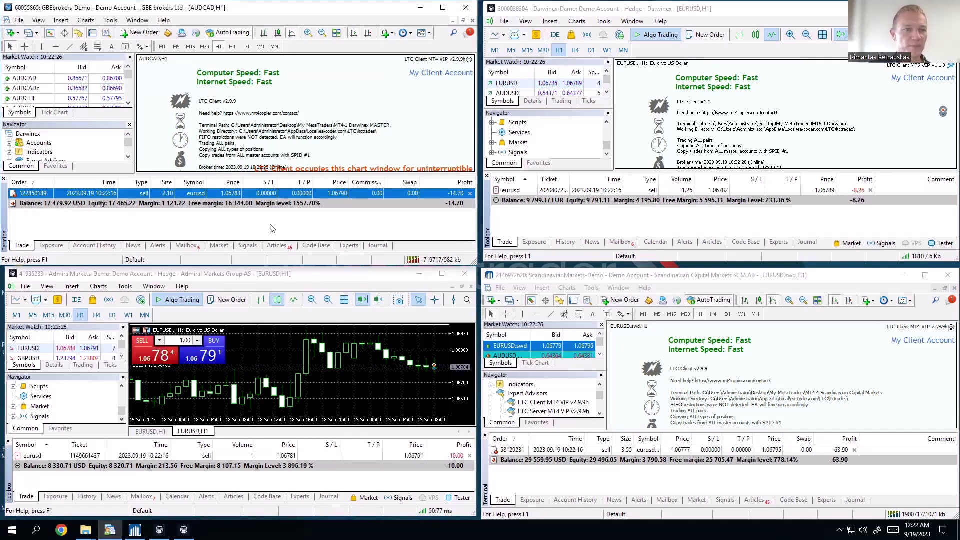
Compare the EURUSD sell's volume and the account balance across the Darwinex, Scandinavian Capital Markets, GBE brokers and Admiral Markets terminals
click(591, 221)
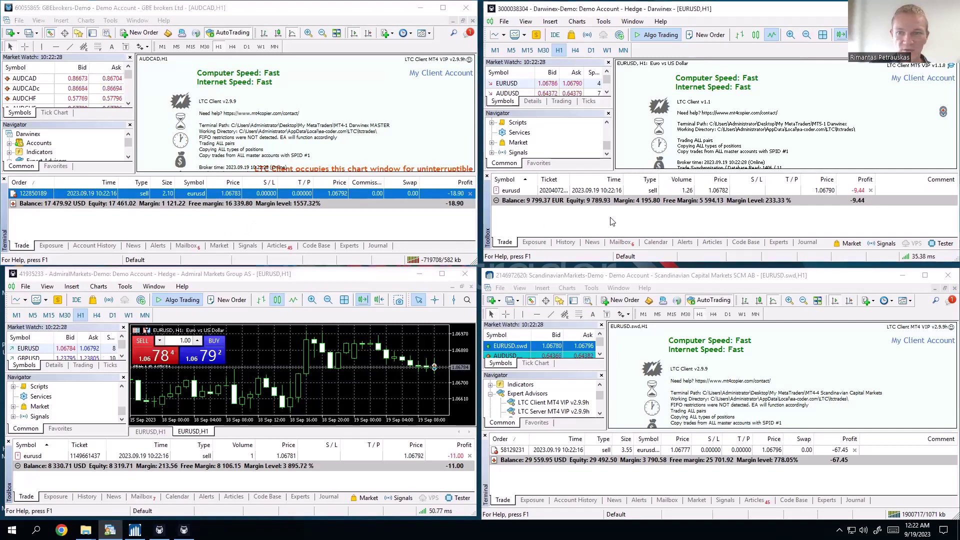
click(680, 193)
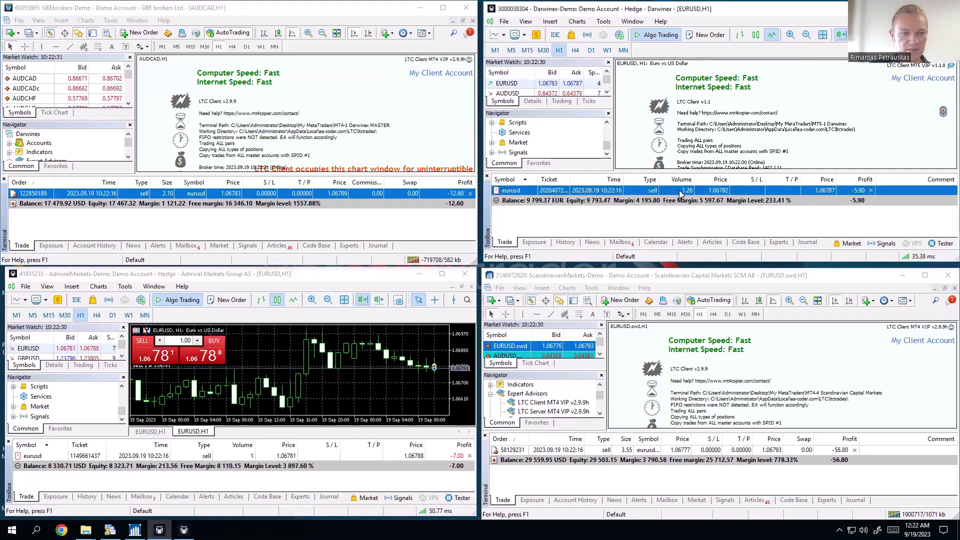
click(526, 201)
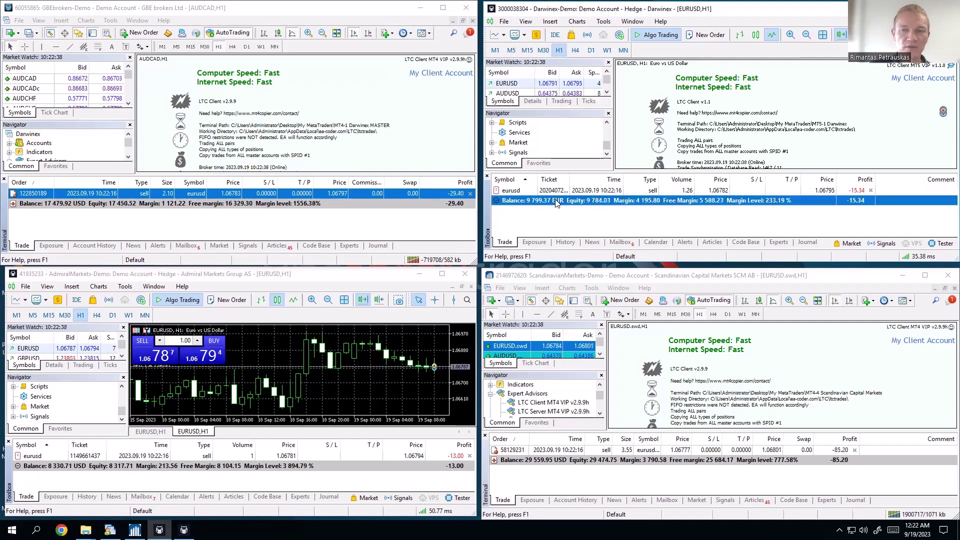
click(579, 216)
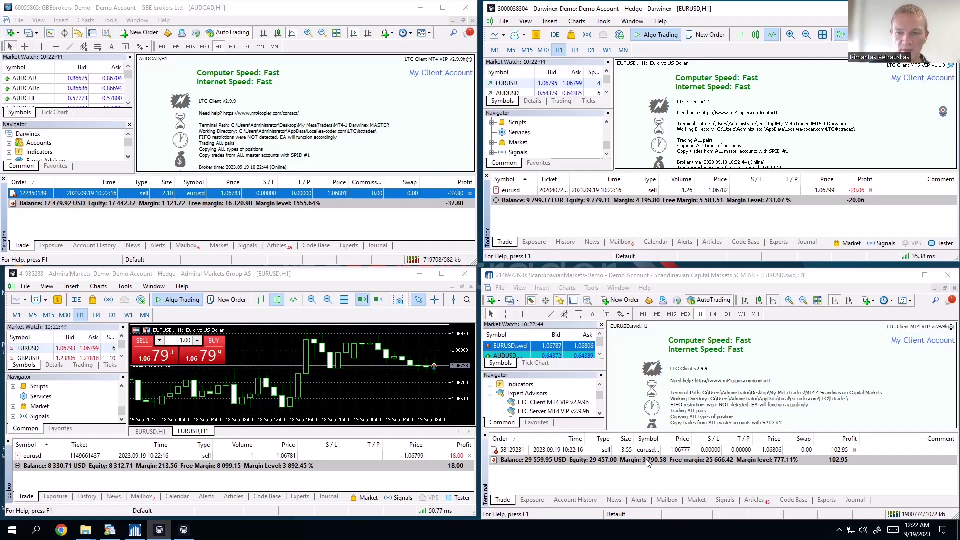
click(631, 452)
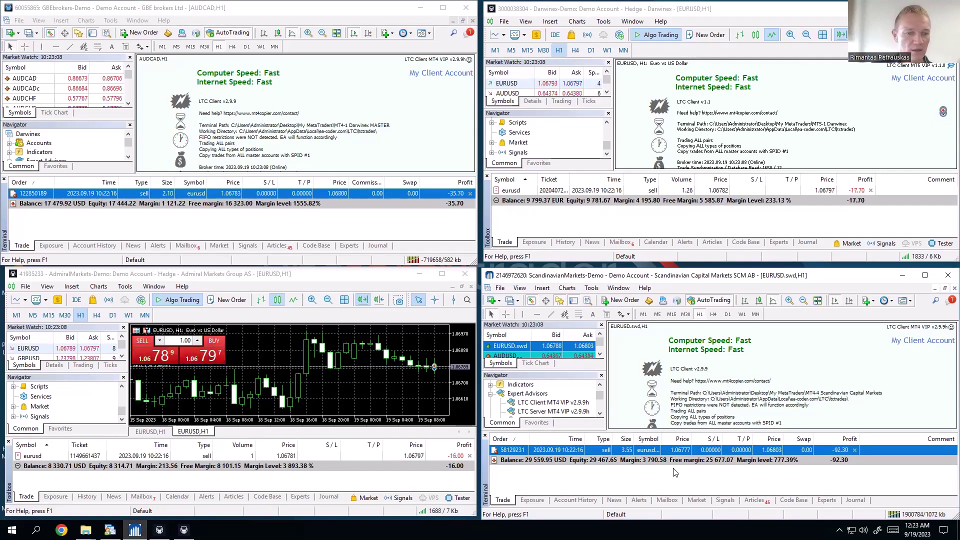
click(400, 229)
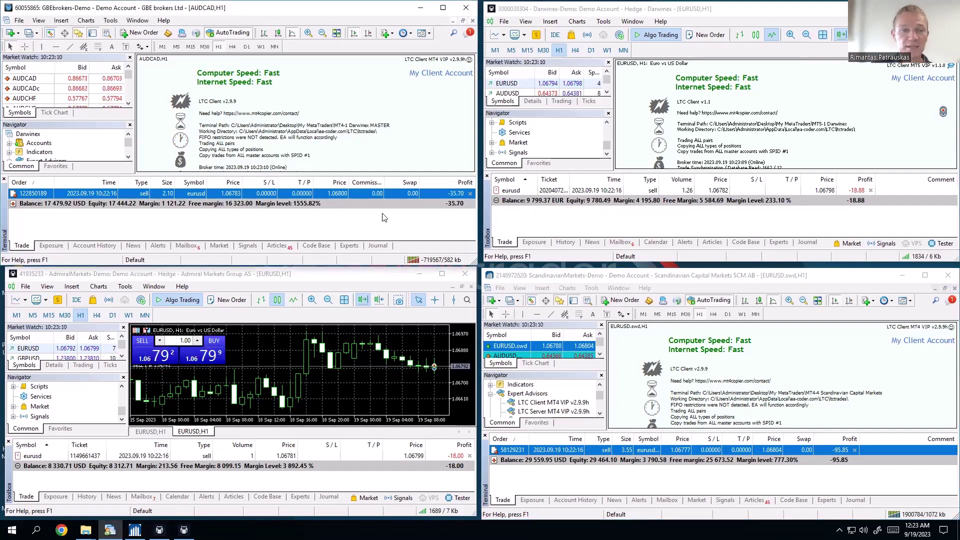
click(383, 217)
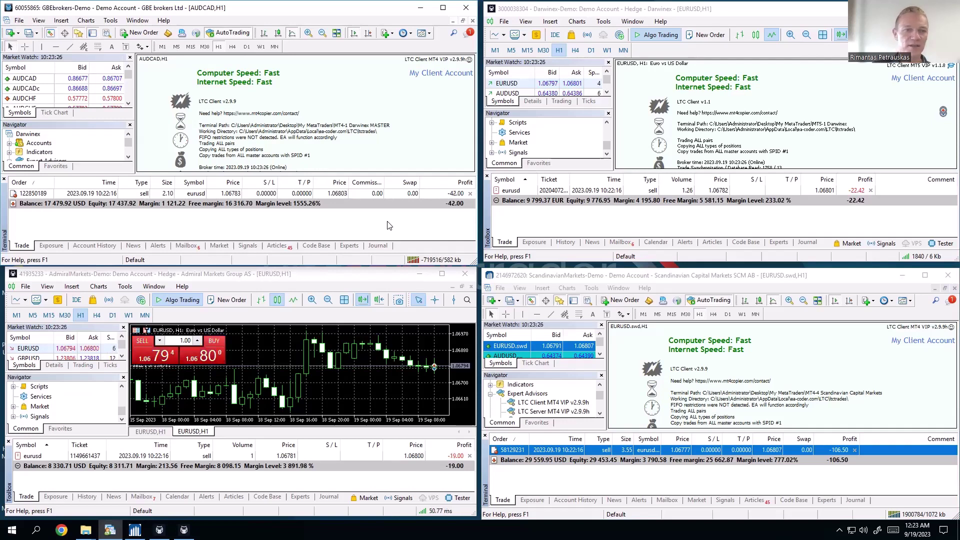
click(162, 277)
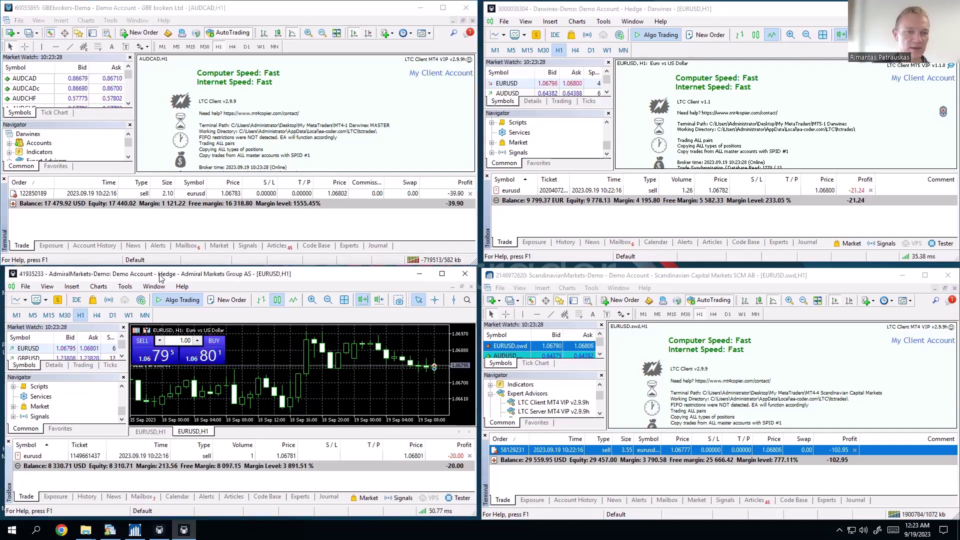